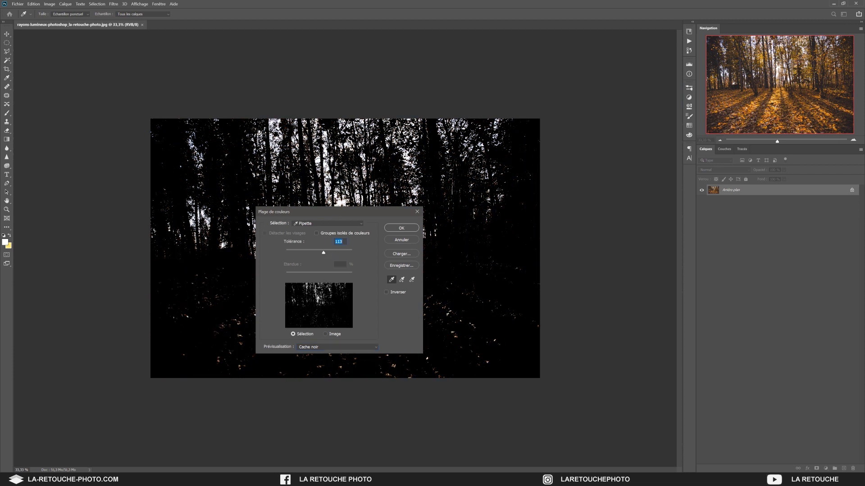
Step: Set the colour range tolerance to 200, apply the selection, and copy the selected highlights onto a new layer
{"action": "left_click_drag", "start_coordinate": [323, 254], "coordinate": [383, 255]}
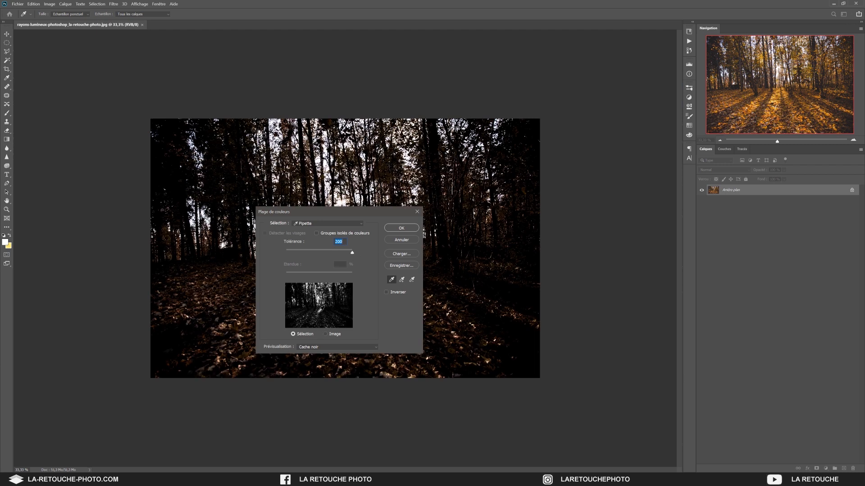
{"action": "left_click", "coordinate": [406, 229]}
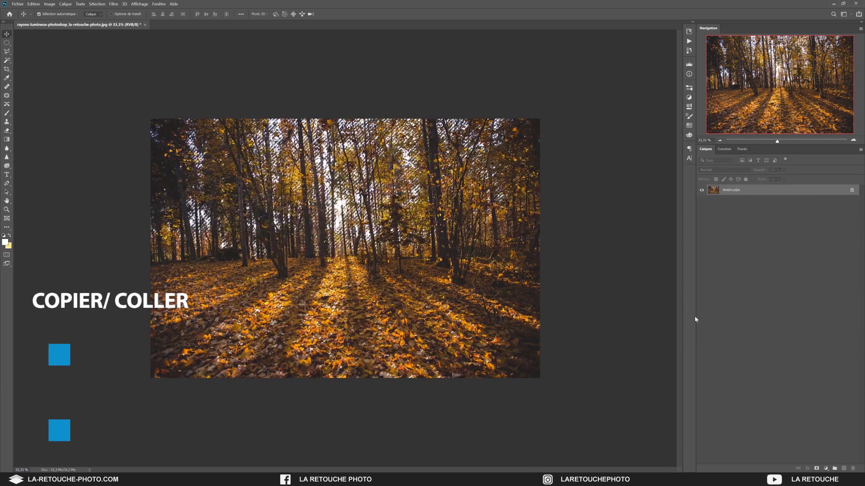
{"action": "key", "text": "ctrl+c"}
{"action": "key", "text": "ctrl+v"}
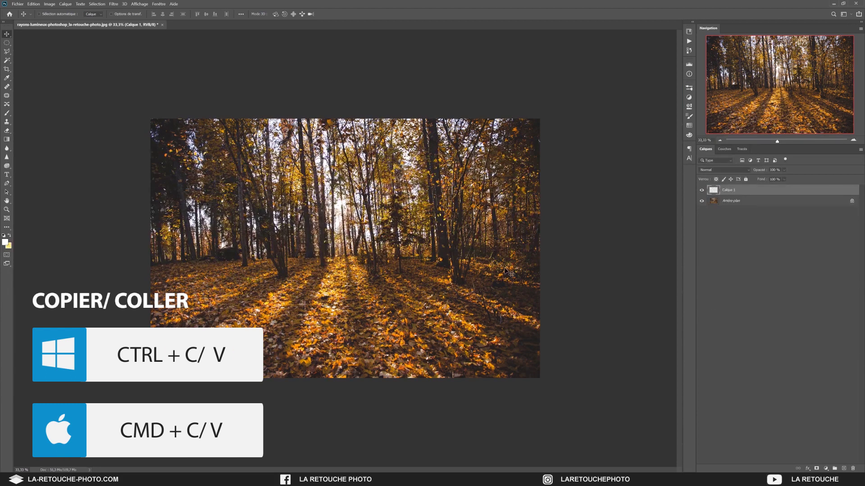
Step: Rename the new highlights layer as RAYON
{"action": "double_click", "coordinate": [728, 191]}
{"action": "type", "text": "RAYON"}
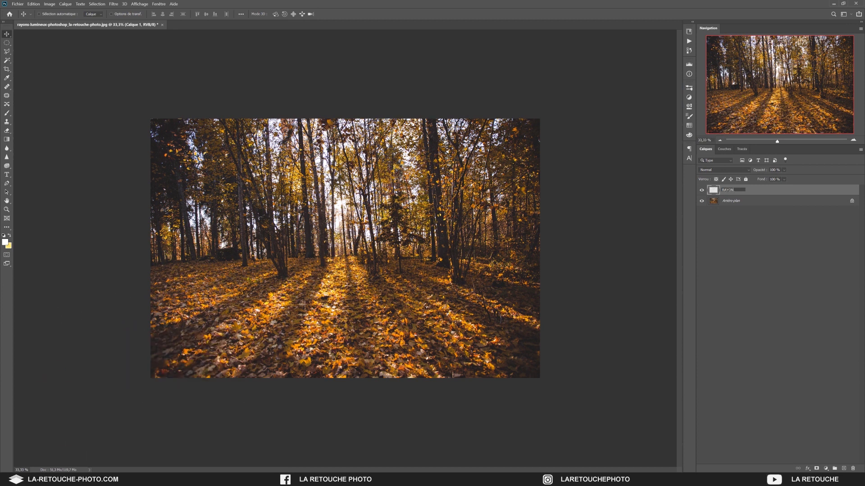
{"action": "key", "text": "Return"}
Step: Examine the RAYON layer's isolated highlights by temporarily hiding the background and toggling RAYON's visibility
{"action": "left_click", "coordinate": [702, 202]}
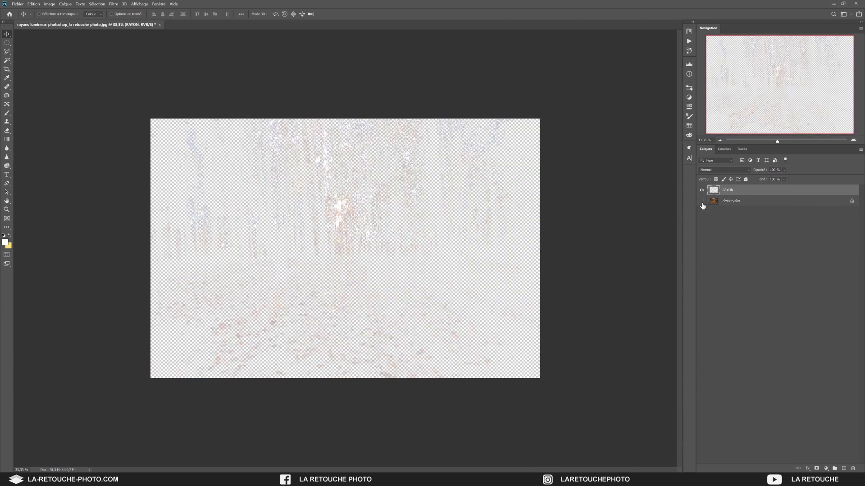
{"action": "left_click", "coordinate": [702, 193]}
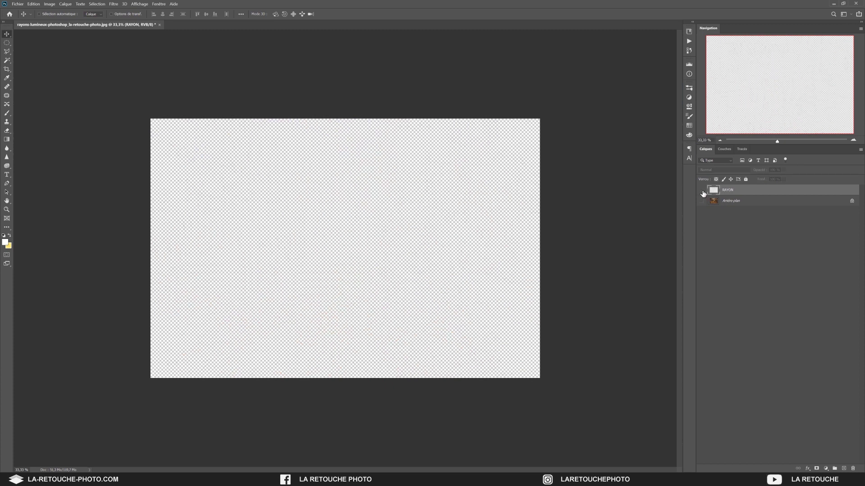
{"action": "left_click", "coordinate": [702, 191]}
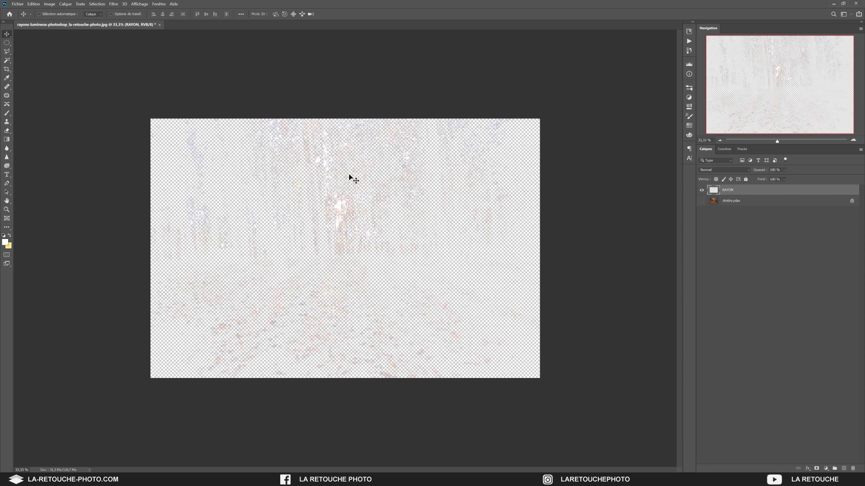
{"action": "left_click", "coordinate": [702, 202]}
Step: Delete the RAYON layer and load the photo's luminosity as a selection from the RVB composite channel
{"action": "key", "text": "Delete"}
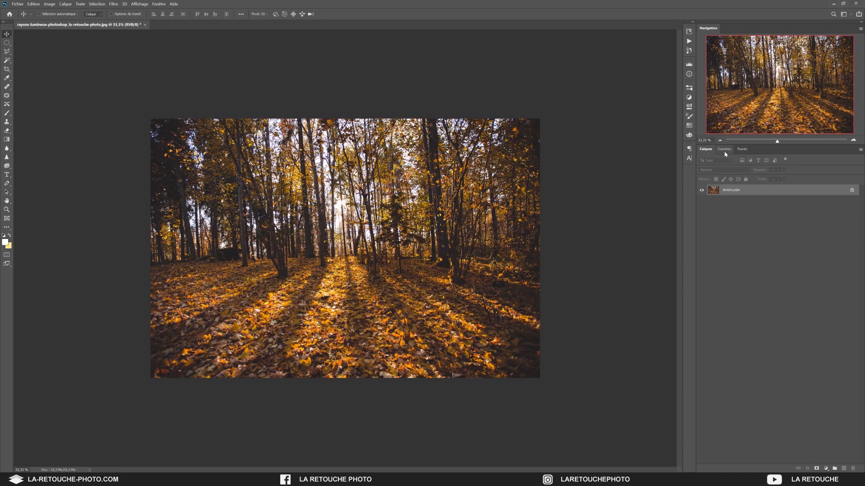
{"action": "left_click", "coordinate": [724, 150]}
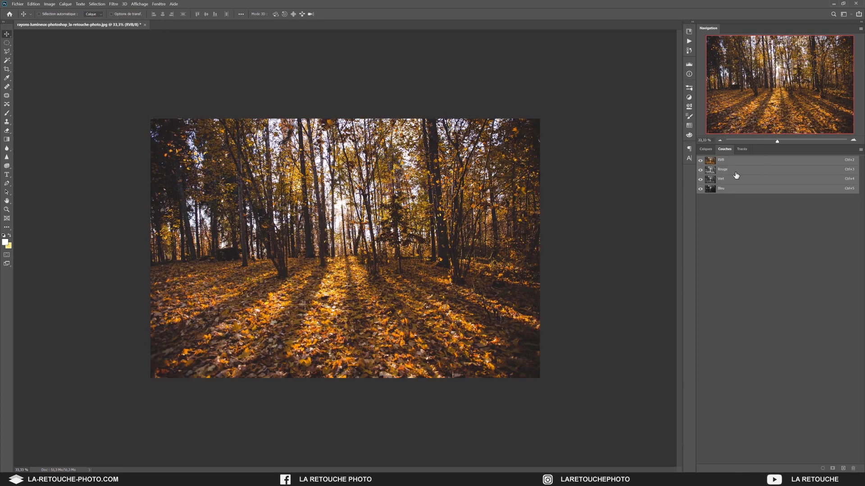
{"action": "left_click", "coordinate": [711, 163], "text": "ctrl"}
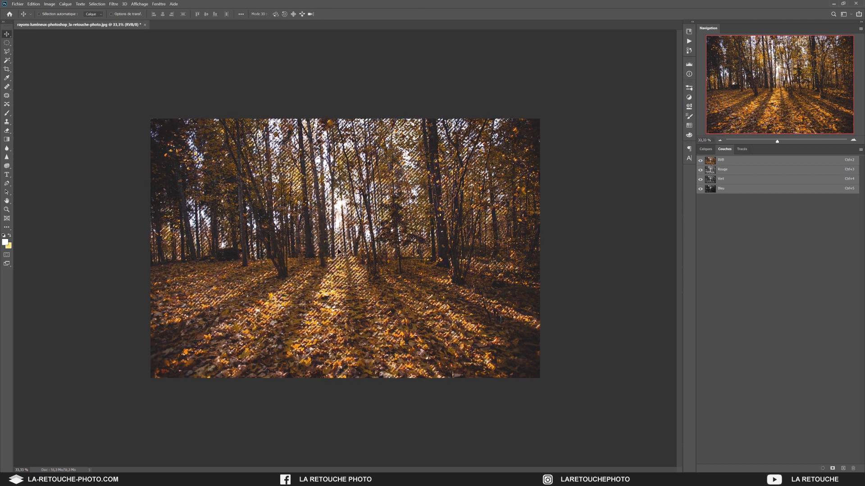
{"action": "left_click", "coordinate": [705, 150]}
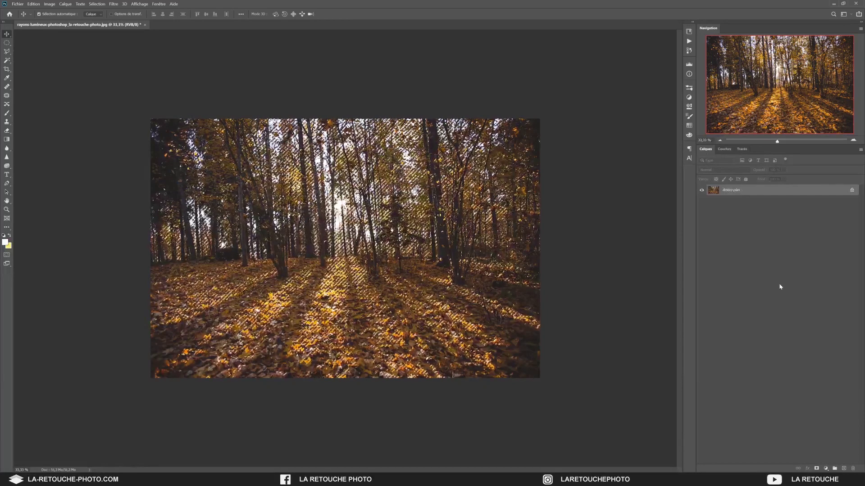
Step: Copy the luminosity selection onto a new layer and hide the background to view it alone
{"action": "key", "text": "ctrl+alt+shift+n"}
{"action": "key", "text": "alt+BackSpace"}
{"action": "key", "text": "ctrl+d"}
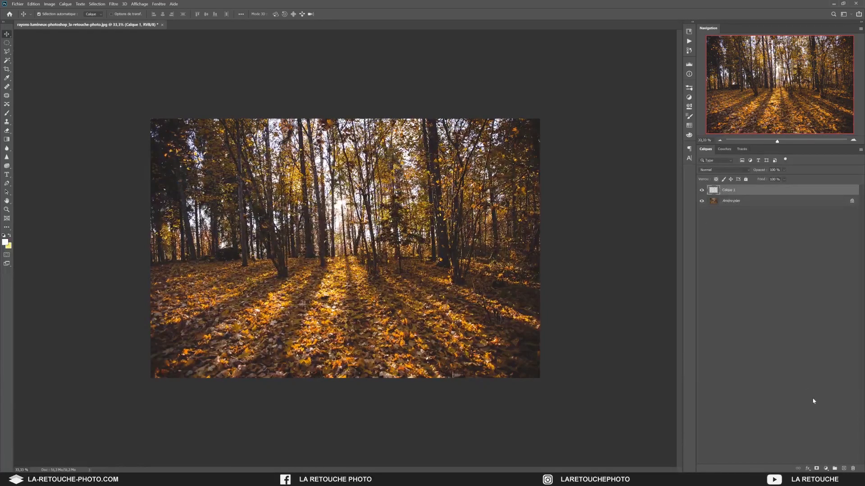
{"action": "left_click", "coordinate": [701, 201]}
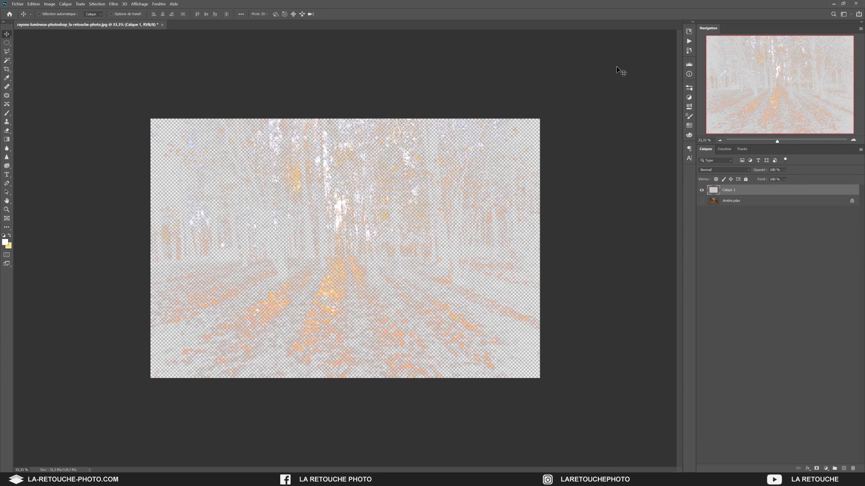
Step: Compare both extractions through the history, revert to the RAYON version, and show the background layer
{"action": "left_click", "coordinate": [688, 51]}
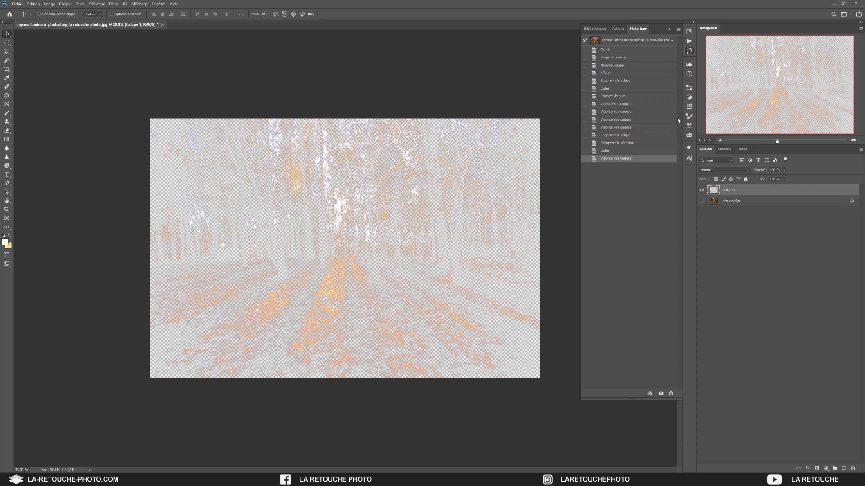
{"action": "left_click", "coordinate": [616, 104]}
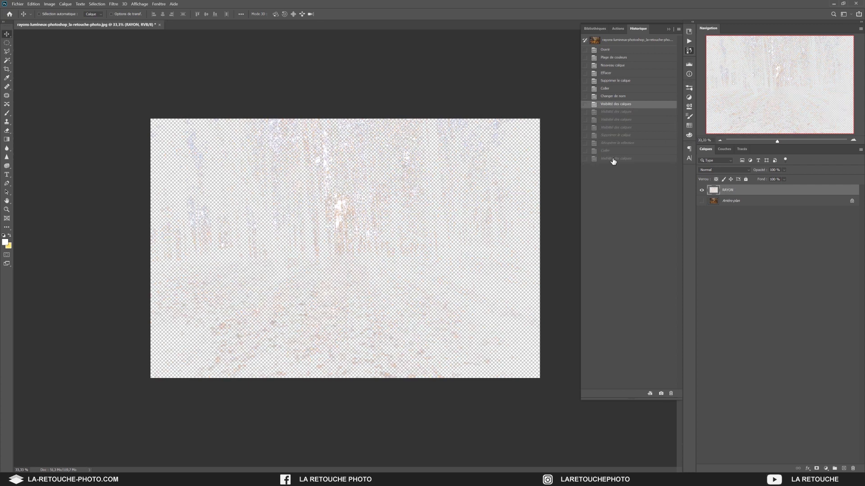
{"action": "left_click", "coordinate": [613, 158]}
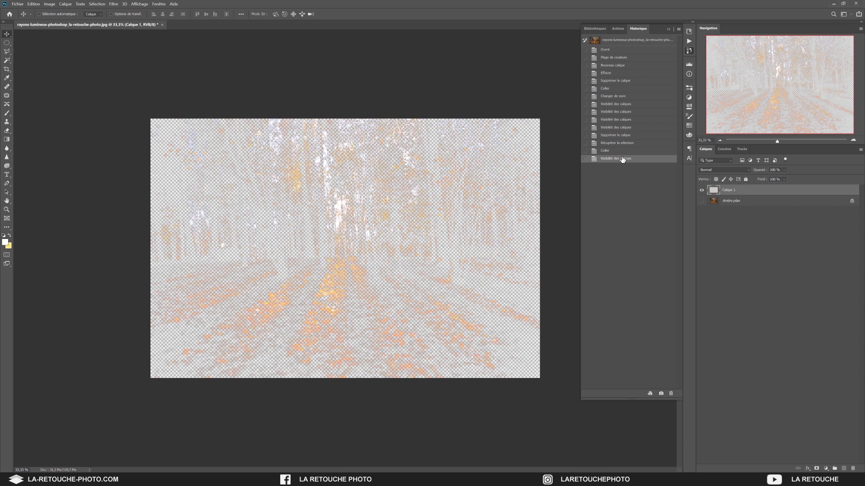
{"action": "left_click", "coordinate": [614, 104]}
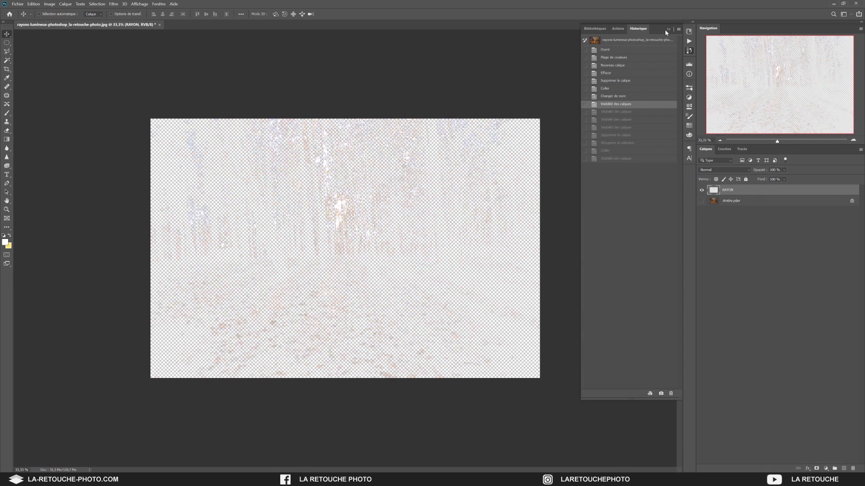
{"action": "left_click", "coordinate": [668, 29]}
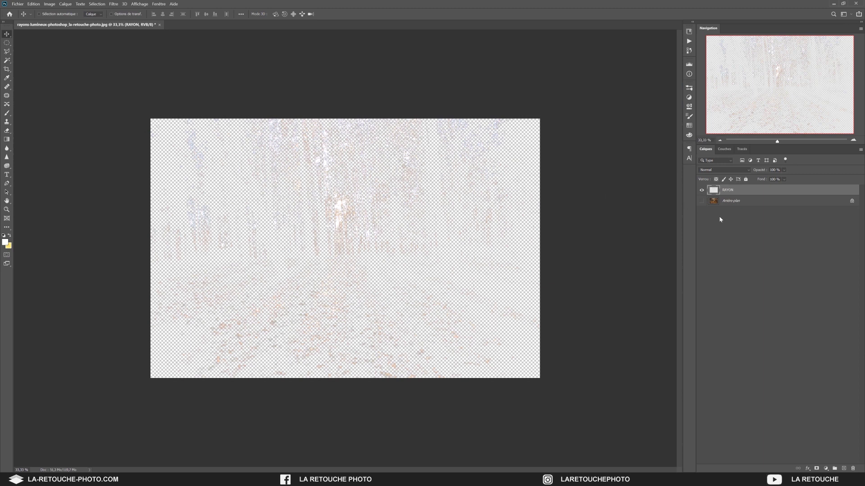
{"action": "left_click", "coordinate": [701, 202]}
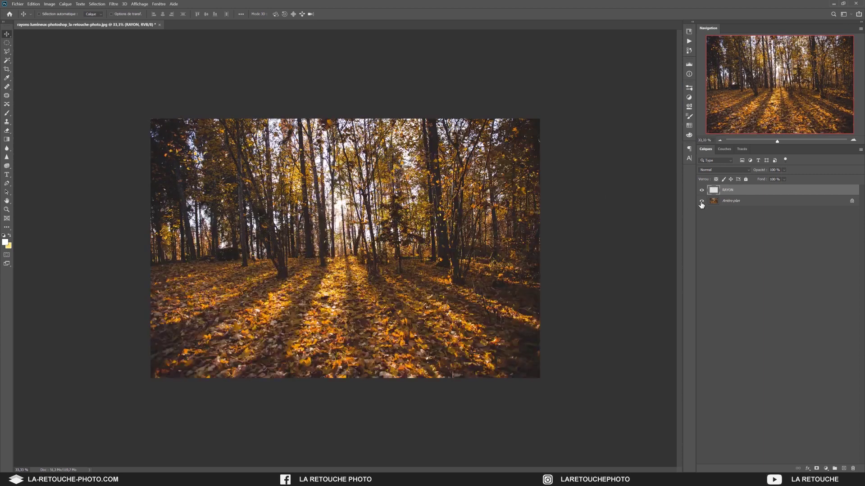
Step: Convert the RAYON layer to a smart object
{"action": "right_click", "coordinate": [740, 190]}
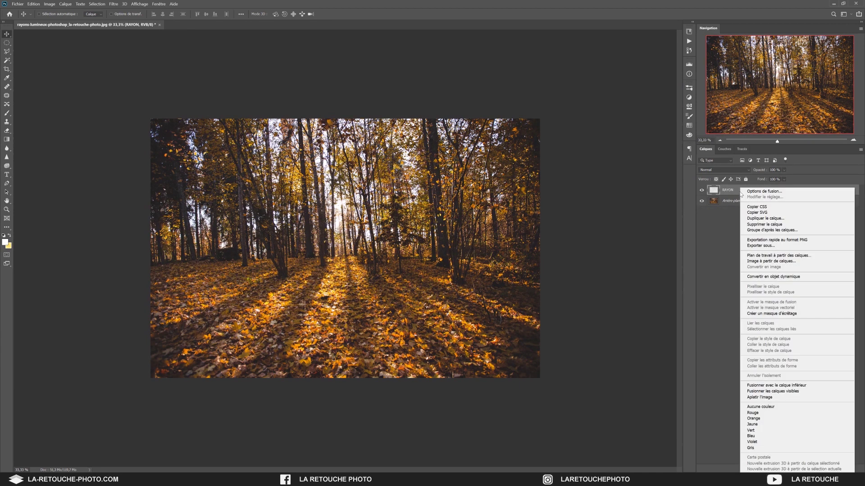
{"action": "left_click", "coordinate": [776, 277]}
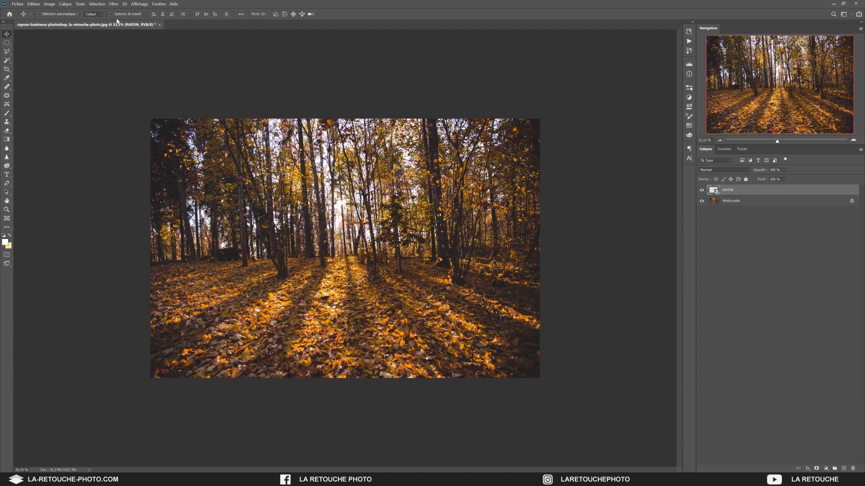
Step: Apply a Radial Blur smart filter to the RAYON layer with value 100, Zoom mode and Brouillon quality
{"action": "left_click", "coordinate": [113, 4]}
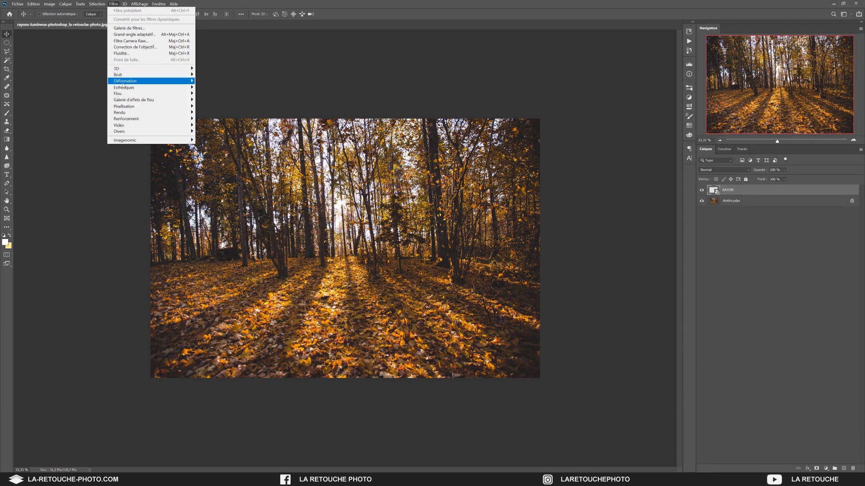
{"action": "mouse_move", "coordinate": [125, 94]}
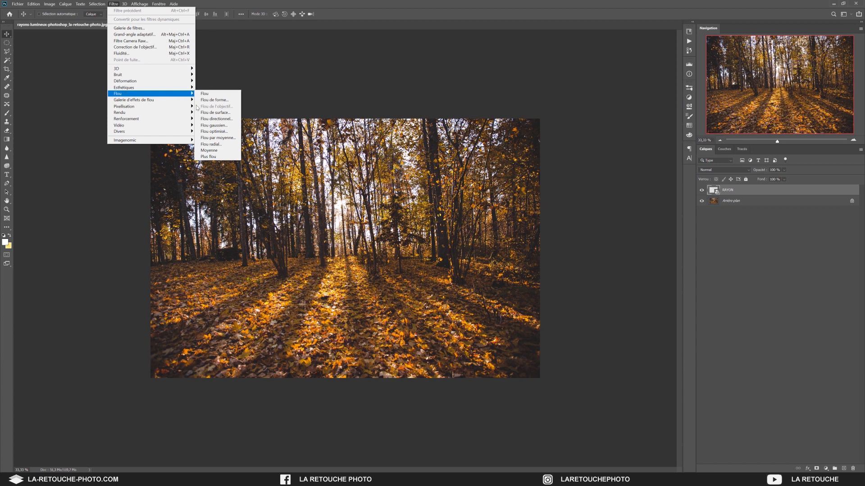
{"action": "left_click", "coordinate": [221, 145]}
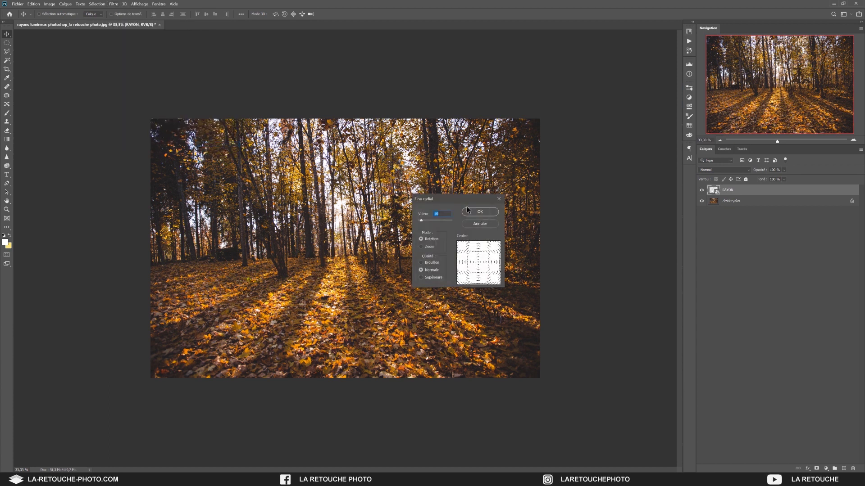
{"action": "left_click_drag", "start_coordinate": [467, 204], "coordinate": [447, 203]}
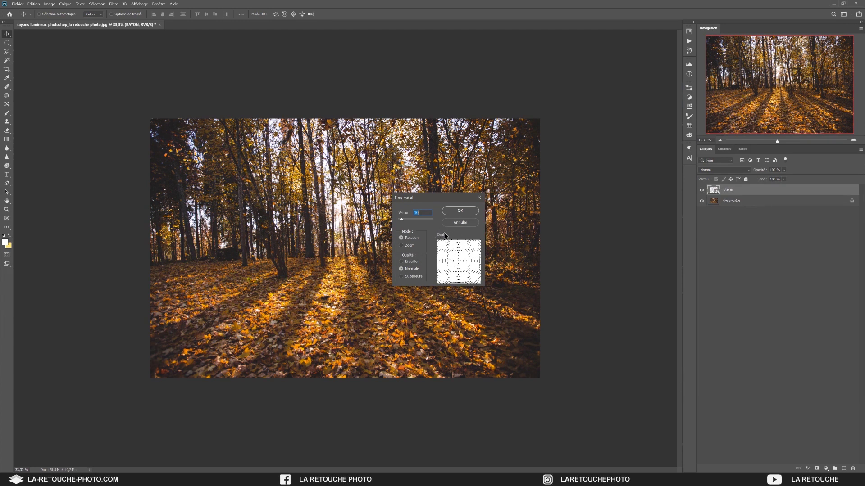
{"action": "left_click", "coordinate": [410, 246]}
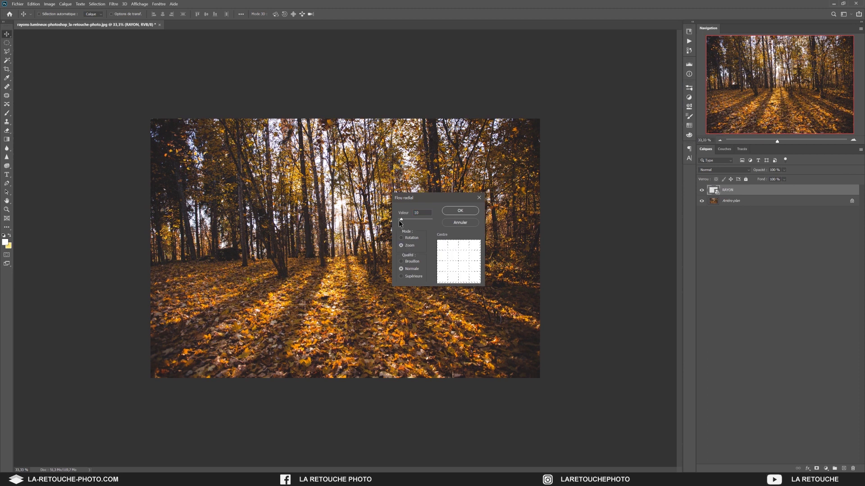
{"action": "left_click_drag", "start_coordinate": [400, 220], "coordinate": [421, 220]}
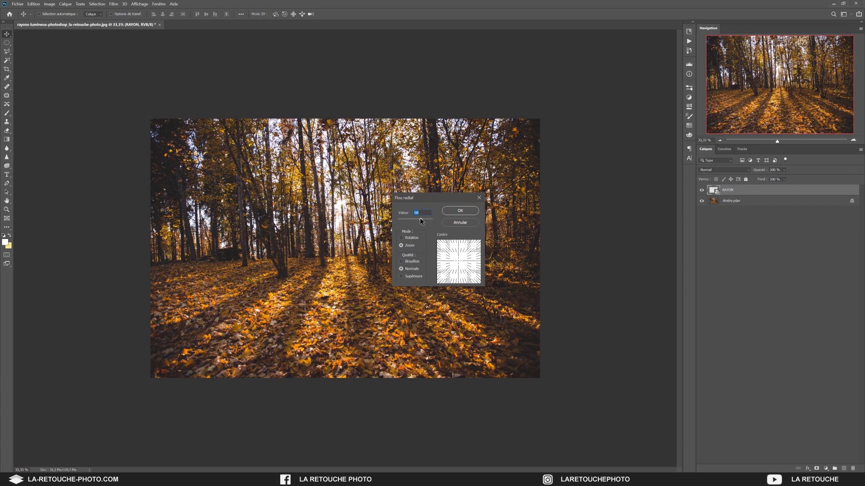
{"action": "left_click_drag", "start_coordinate": [419, 220], "coordinate": [436, 221]}
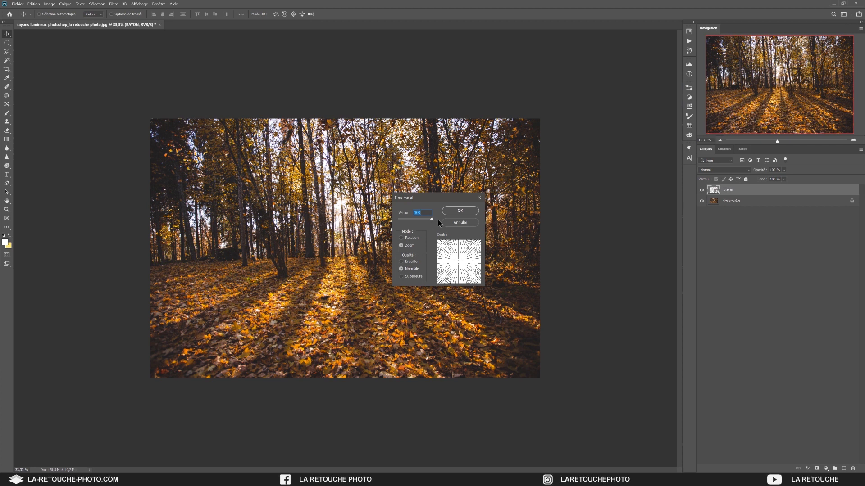
{"action": "left_click", "coordinate": [410, 239]}
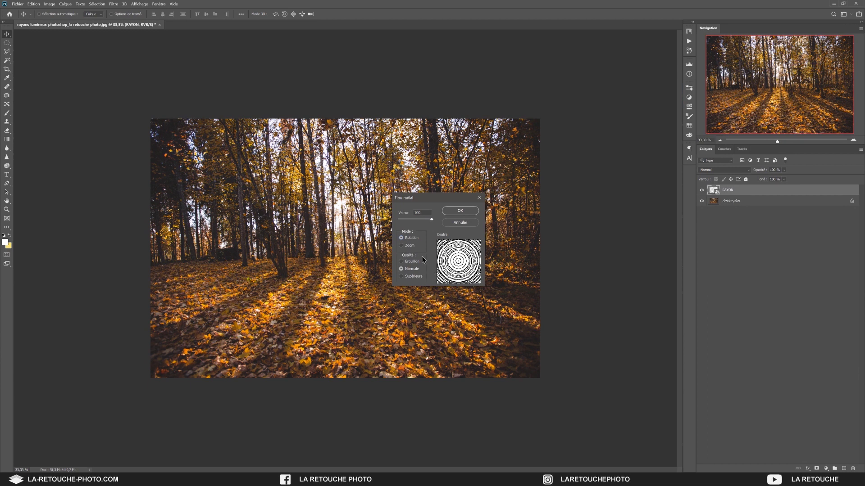
{"action": "left_click", "coordinate": [409, 246]}
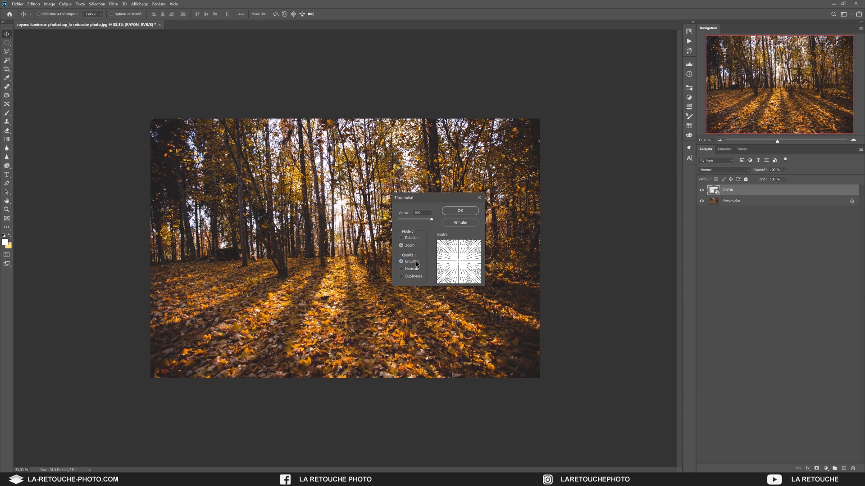
{"action": "left_click", "coordinate": [460, 211]}
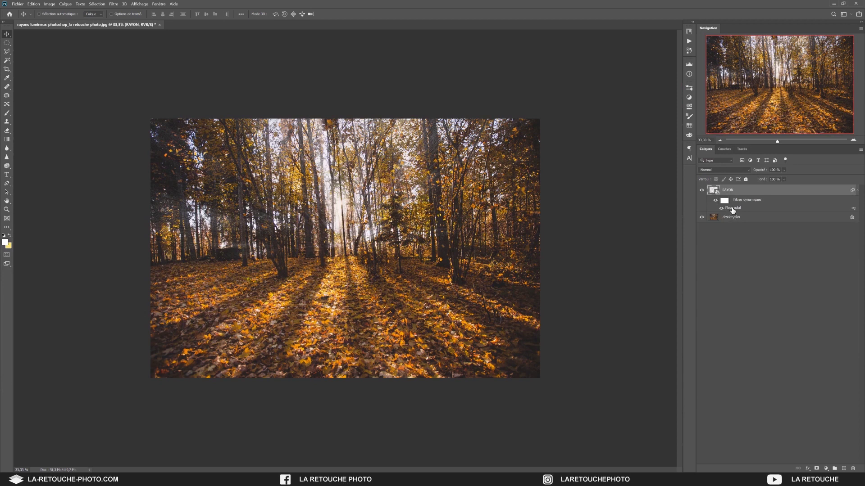
Step: Reopen the RAYON layer's Radial Blur and apply it with the blur centre shifted slightly toward the light source
{"action": "double_click", "coordinate": [732, 209]}
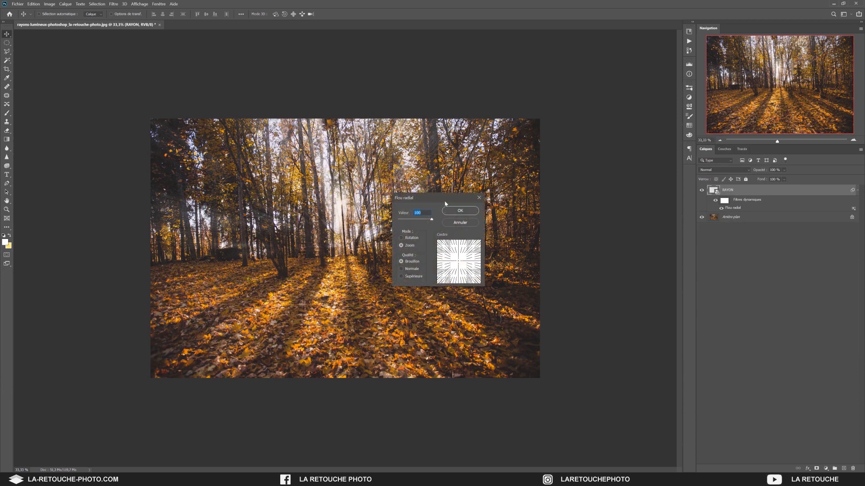
{"action": "left_click_drag", "start_coordinate": [445, 203], "coordinate": [475, 205]}
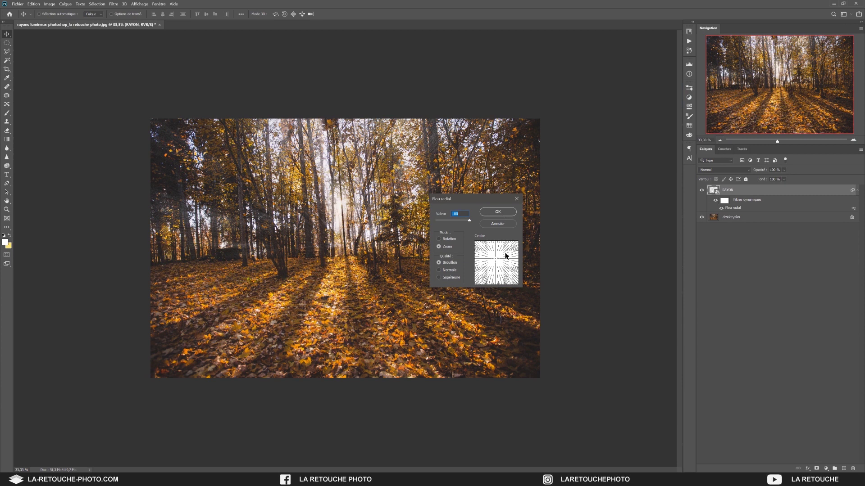
{"action": "left_click", "coordinate": [498, 212]}
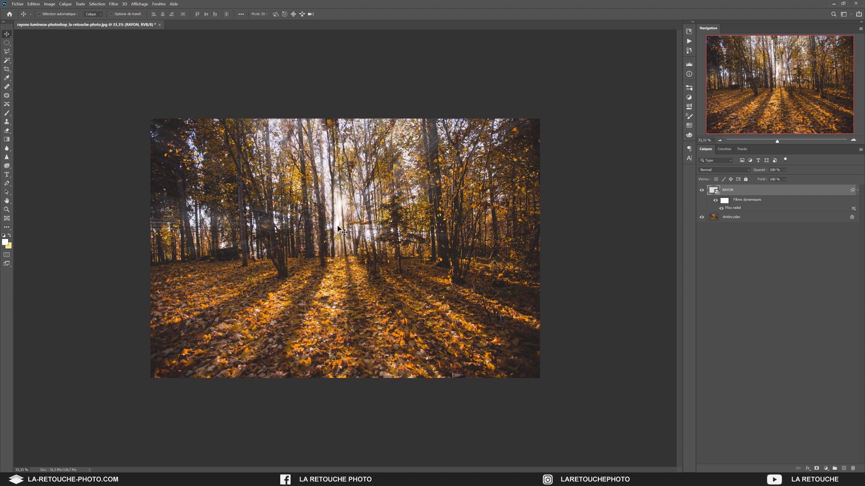
Step: Fine-tune the centre of the RAYON layer's Radial Blur until the rays radiate from the sun between the trunks
{"action": "double_click", "coordinate": [736, 209]}
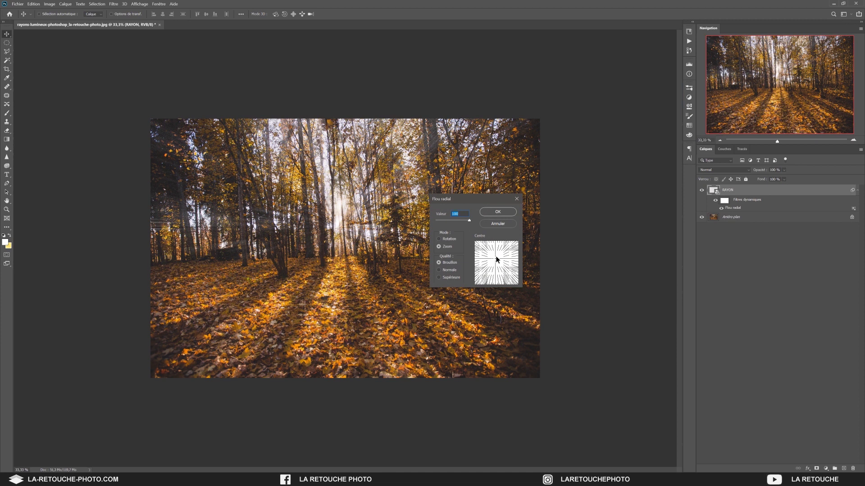
{"action": "left_click_drag", "start_coordinate": [495, 259], "coordinate": [495, 257]}
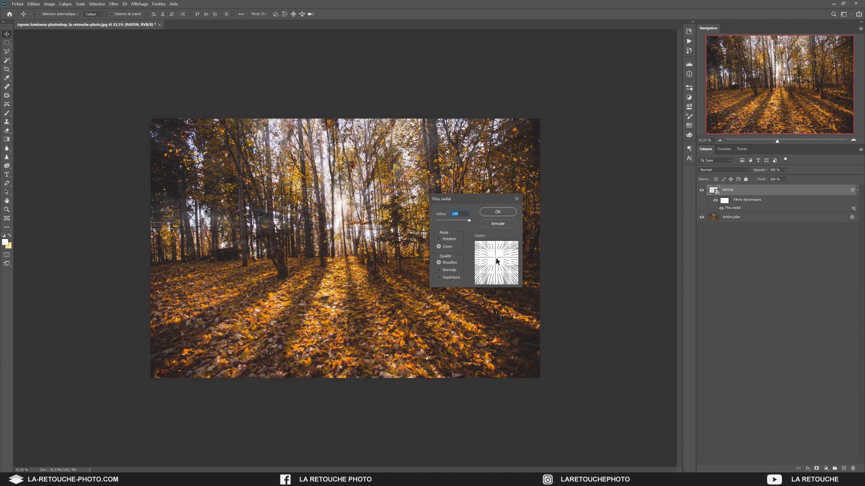
{"action": "left_click", "coordinate": [494, 213]}
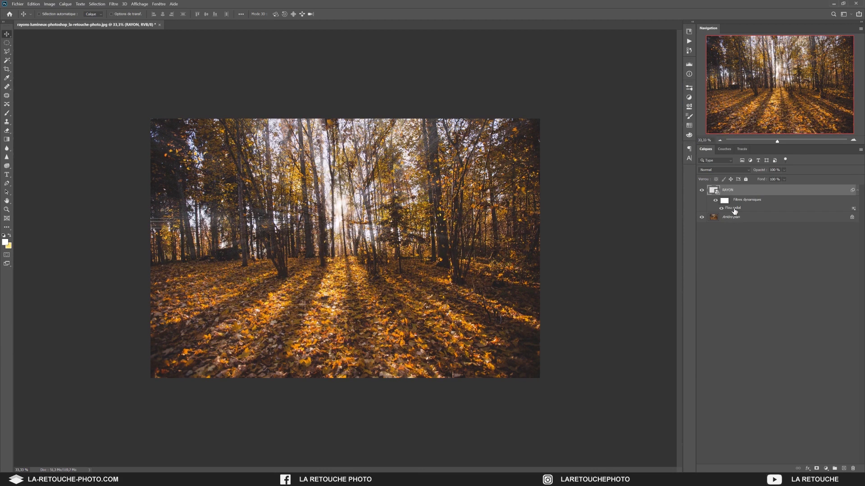
{"action": "double_click", "coordinate": [736, 210]}
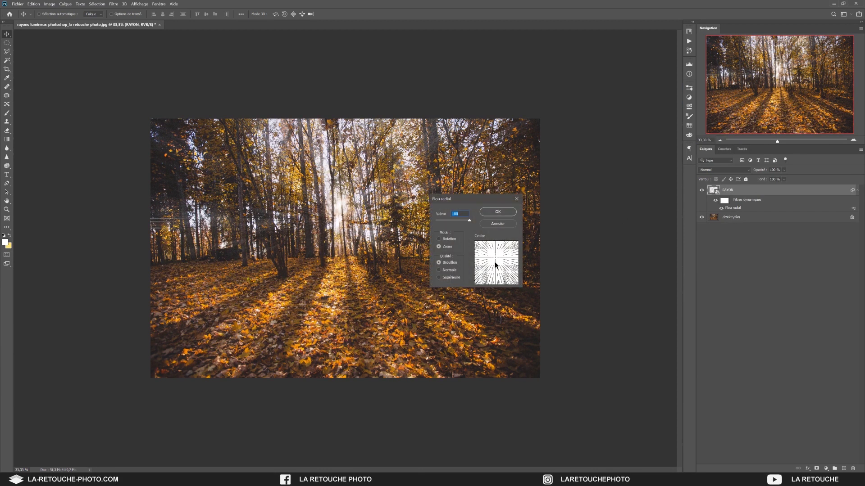
{"action": "left_click", "coordinate": [497, 212]}
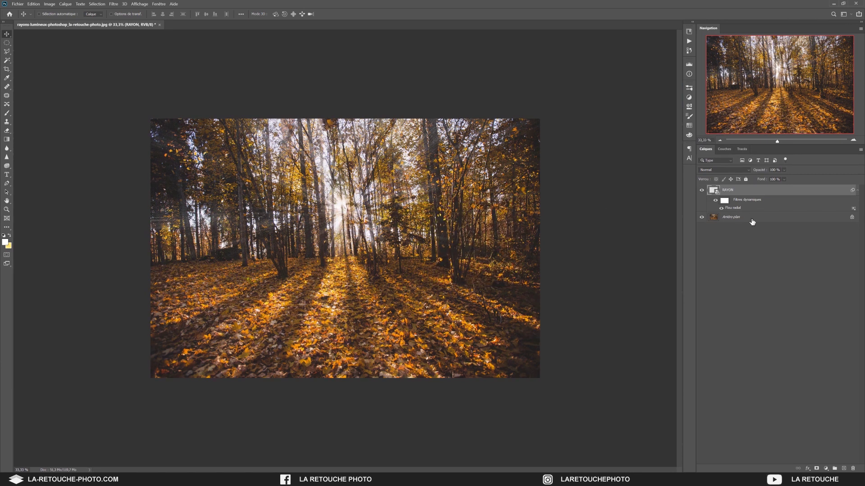
{"action": "double_click", "coordinate": [739, 209]}
{"action": "left_click", "coordinate": [494, 257]}
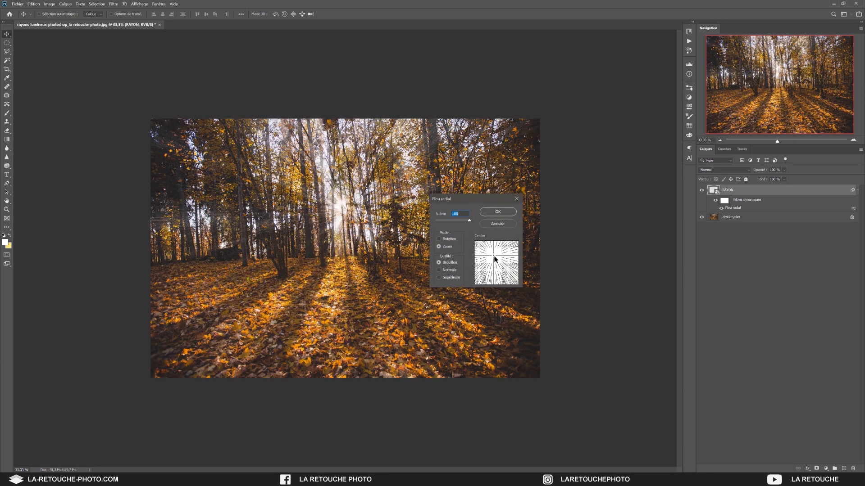
{"action": "left_click", "coordinate": [498, 212]}
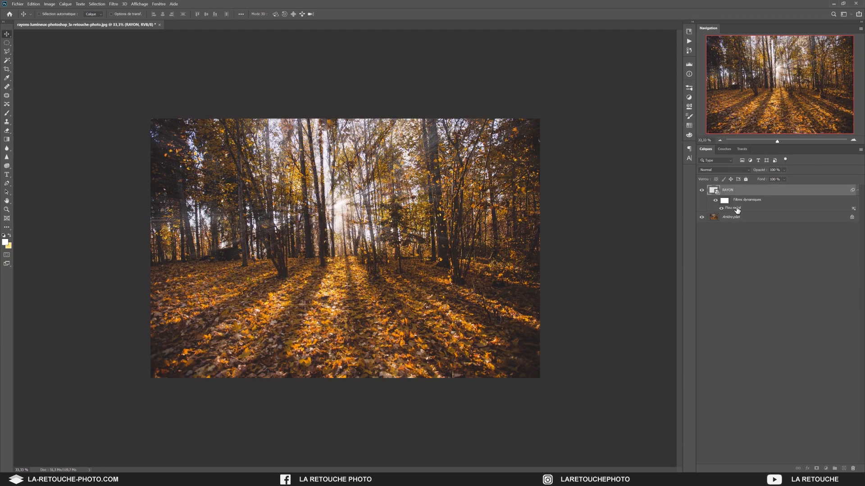
{"action": "double_click", "coordinate": [737, 210]}
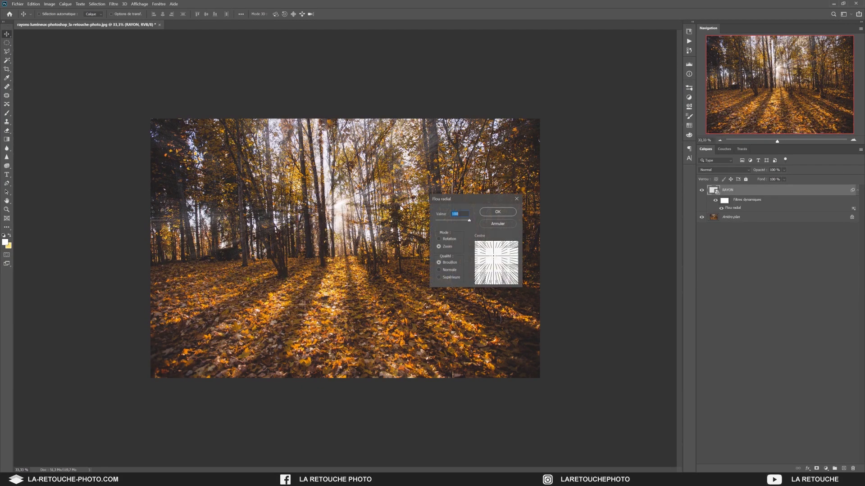
{"action": "left_click", "coordinate": [498, 213]}
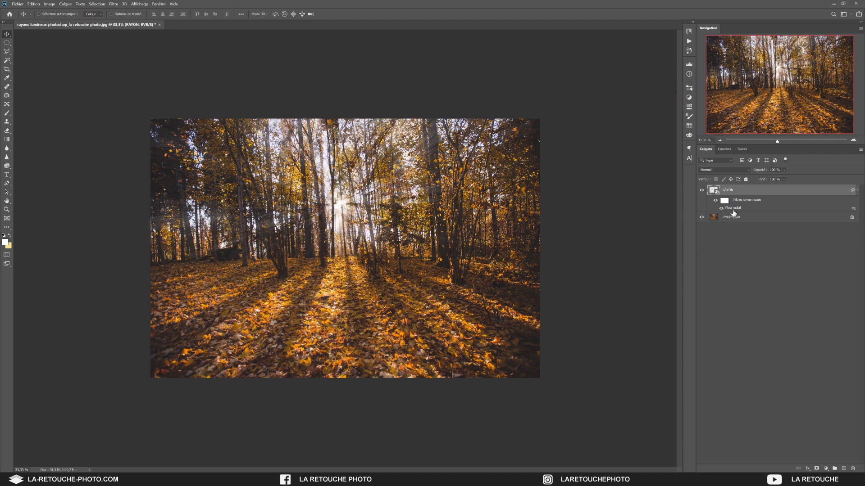
{"action": "double_click", "coordinate": [734, 210]}
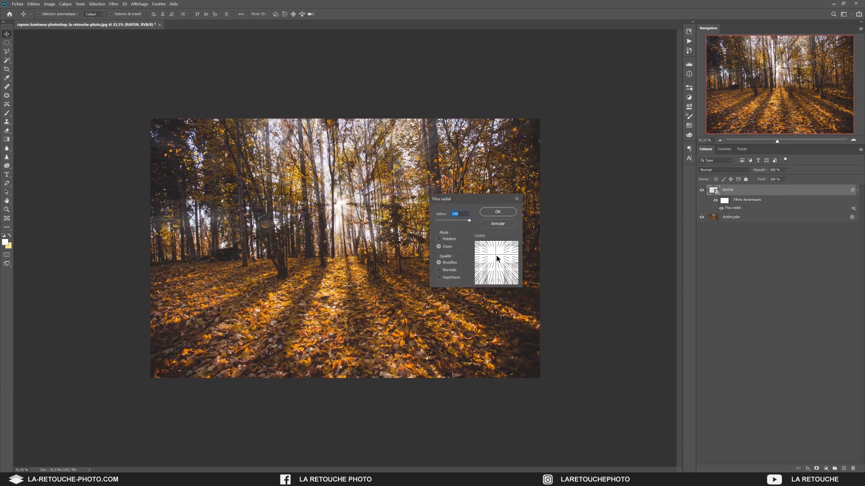
{"action": "left_click", "coordinate": [501, 214]}
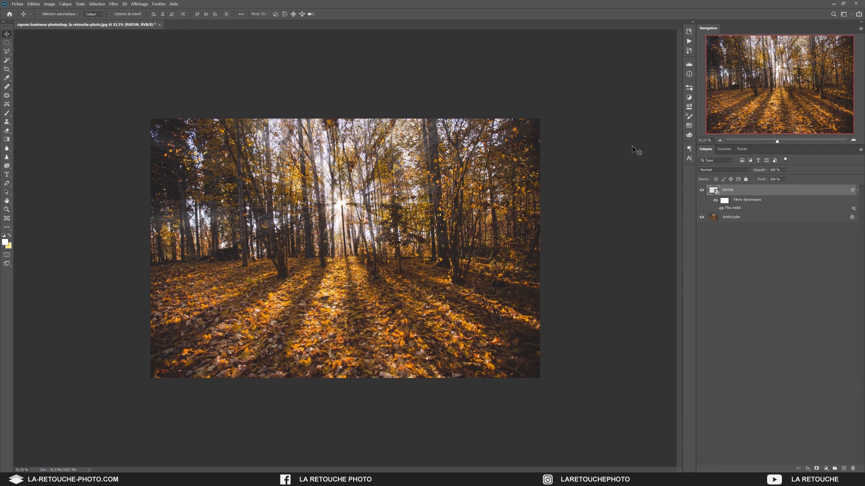
Step: Review the successive Radial Blur adjustments in the history and inspect the rays around the sun at close range
{"action": "left_click", "coordinate": [689, 50]}
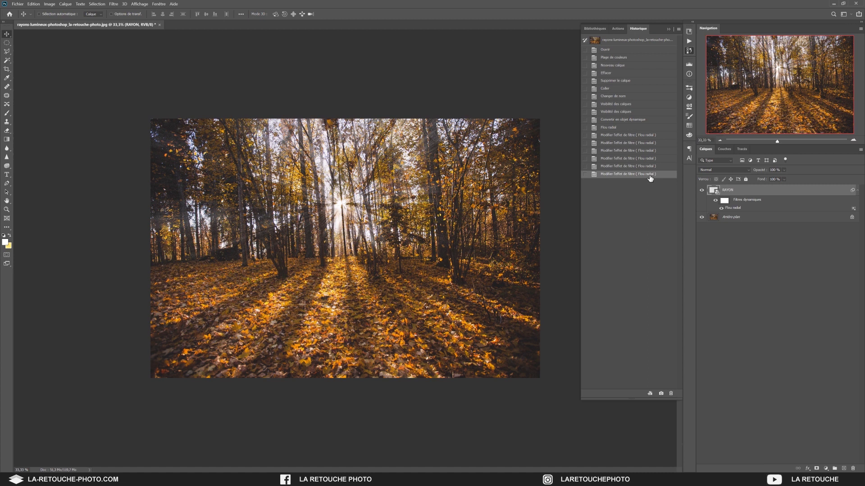
{"action": "left_click", "coordinate": [668, 29]}
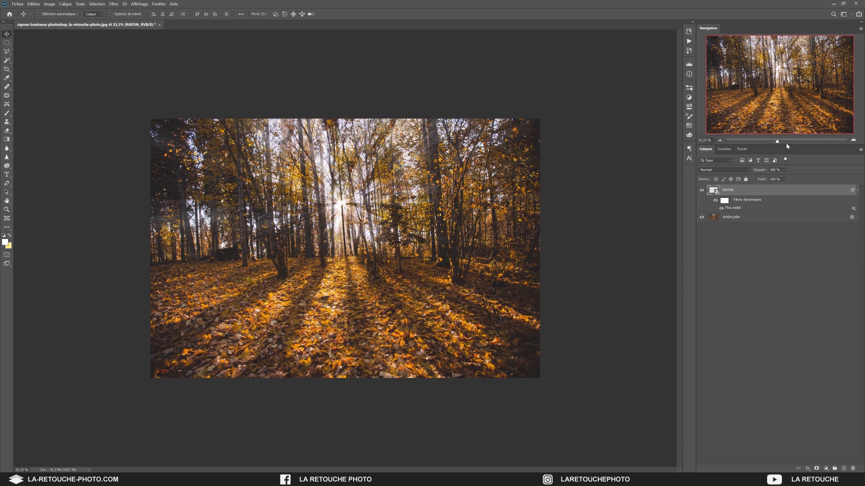
{"action": "left_click", "coordinate": [787, 142]}
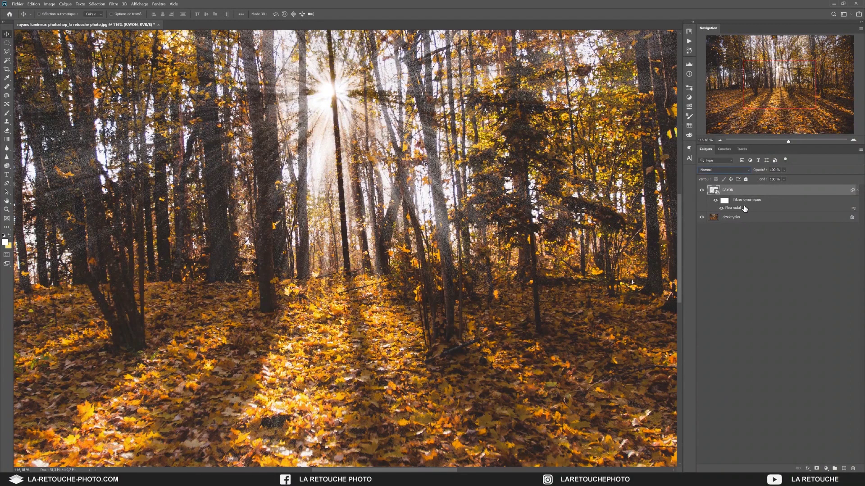
{"action": "left_click", "coordinate": [719, 170]}
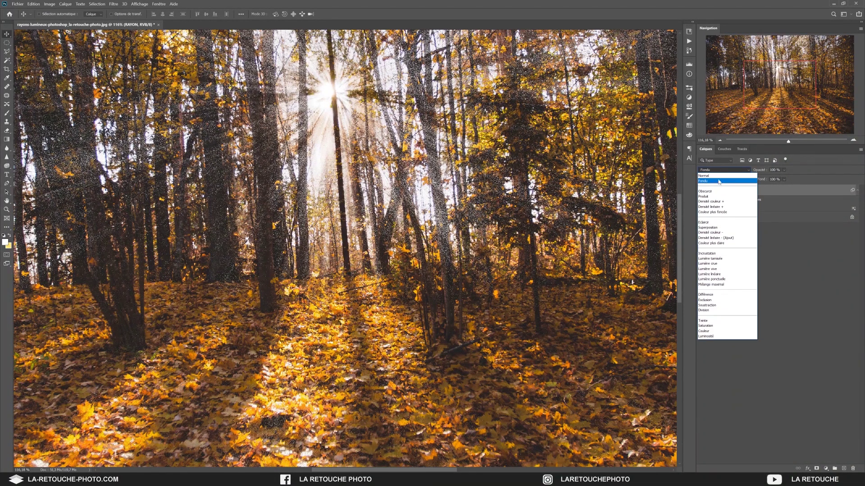
{"action": "key", "text": "Up"}
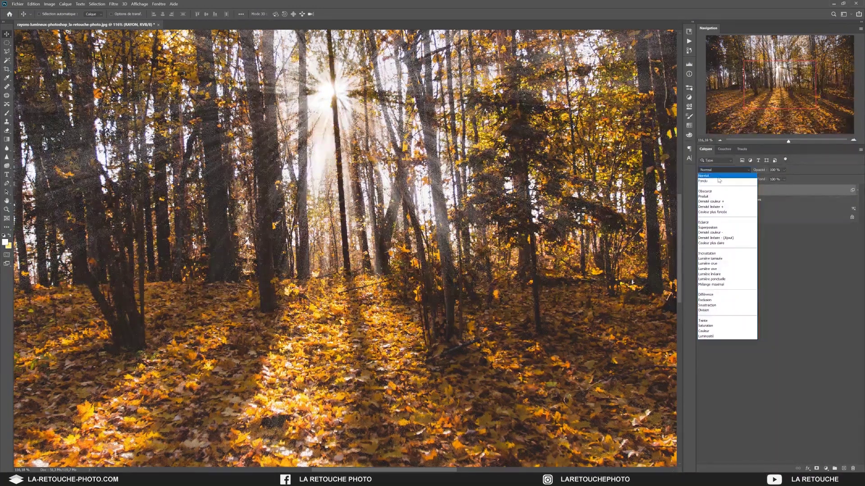
{"action": "left_click", "coordinate": [717, 177]}
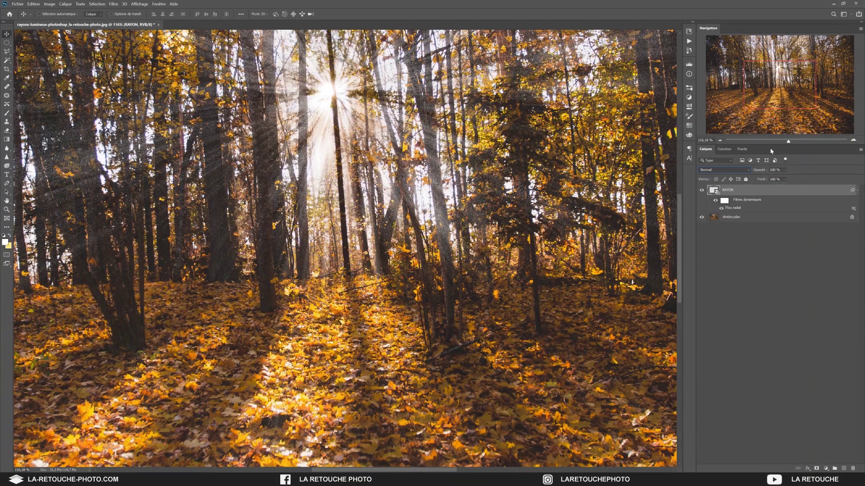
Step: Set the RAYON layer's Radial Blur quality to Supérieure and apply it
{"action": "left_click", "coordinate": [780, 141]}
{"action": "double_click", "coordinate": [734, 208]}
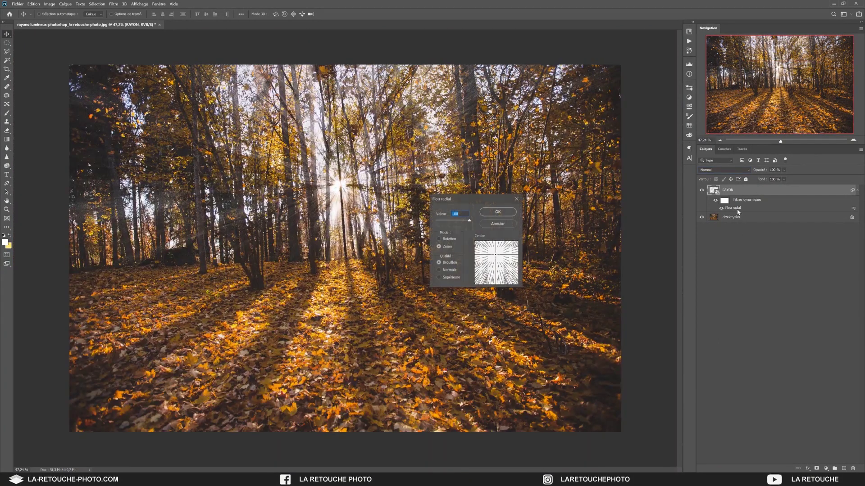
{"action": "left_click", "coordinate": [450, 277]}
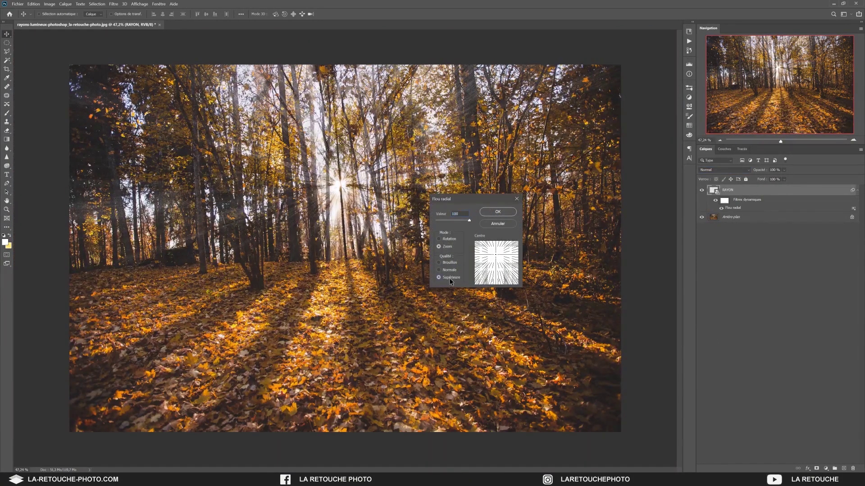
{"action": "left_click", "coordinate": [498, 212]}
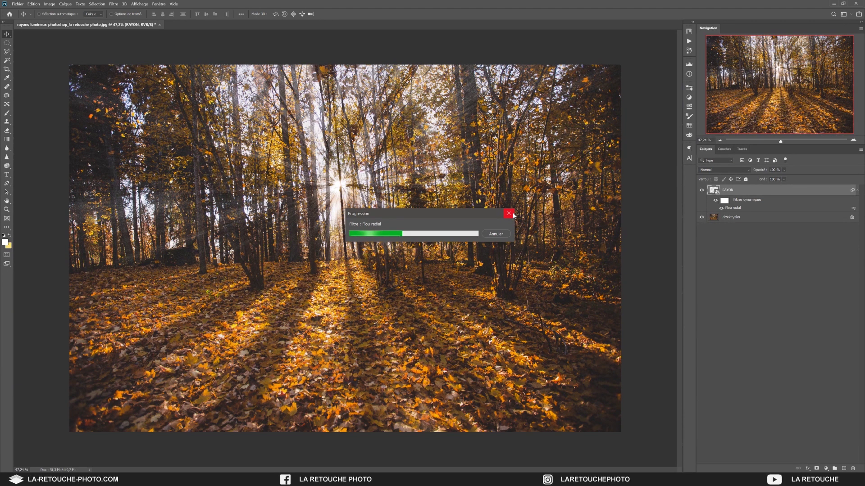
Step: Compare the photo with and without the RAYON layer, and compare the Supérieure blur with the draft version through the history
{"action": "left_click", "coordinate": [701, 191]}
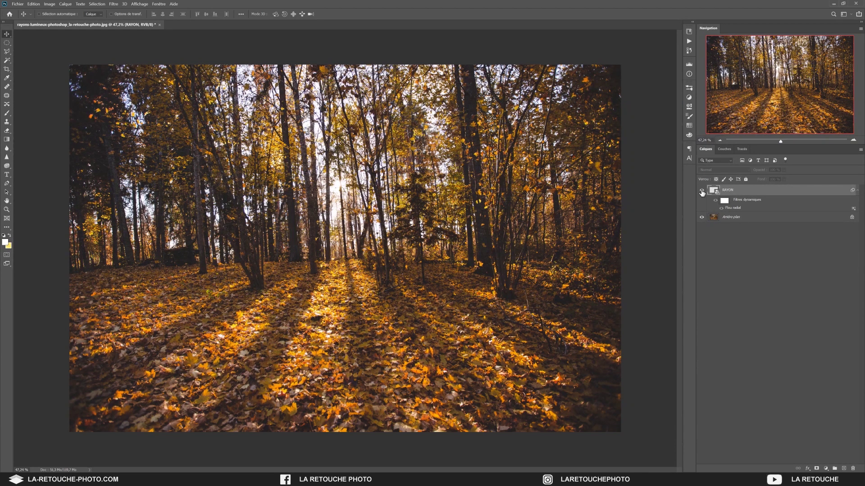
{"action": "left_click", "coordinate": [702, 191]}
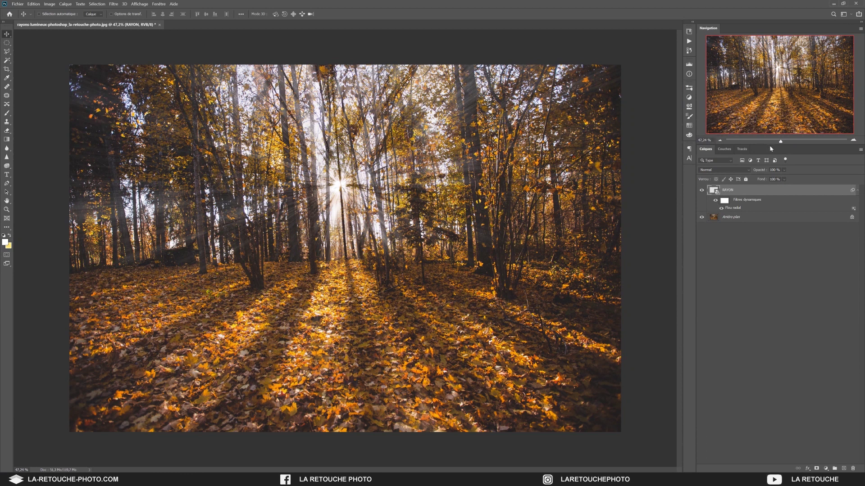
{"action": "left_click_drag", "start_coordinate": [779, 143], "coordinate": [794, 143]}
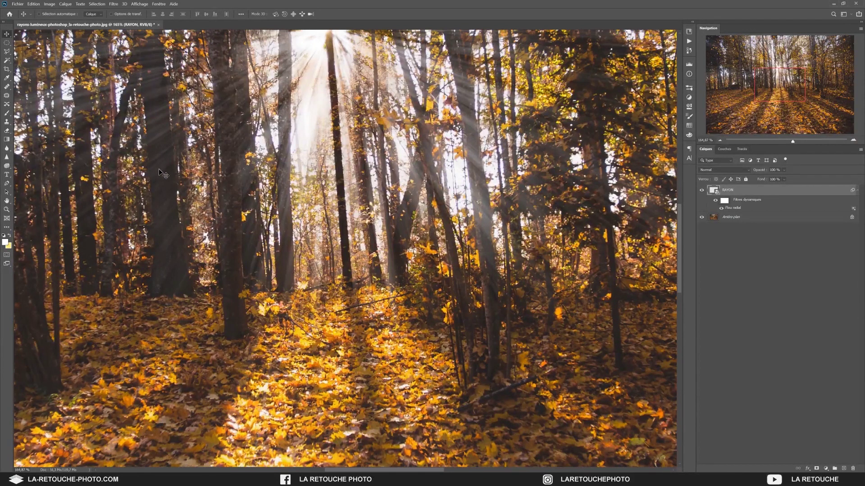
{"action": "left_click", "coordinate": [689, 50]}
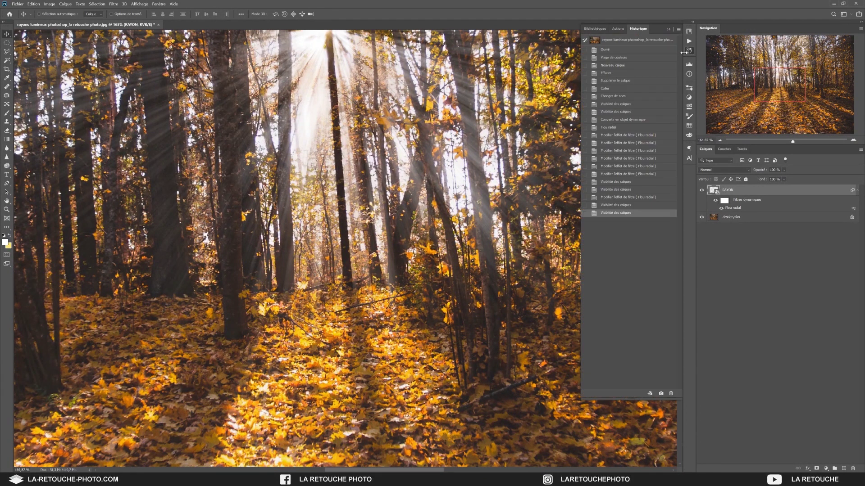
{"action": "left_click", "coordinate": [615, 198]}
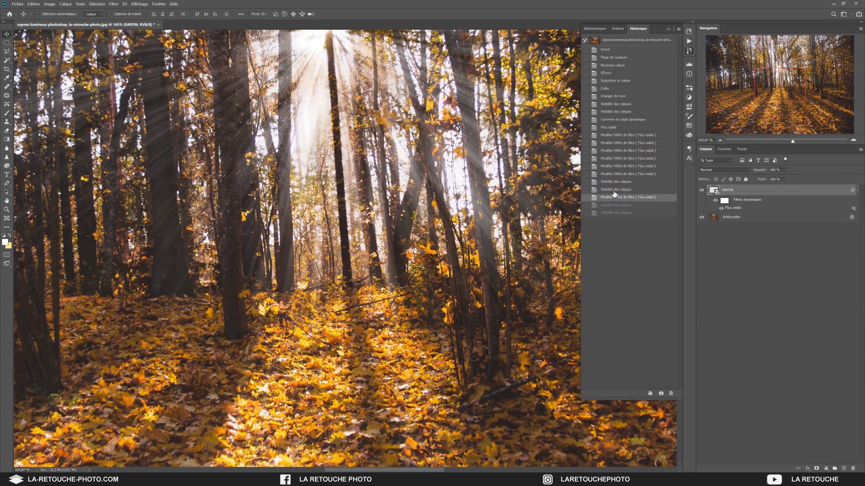
{"action": "left_click", "coordinate": [615, 189]}
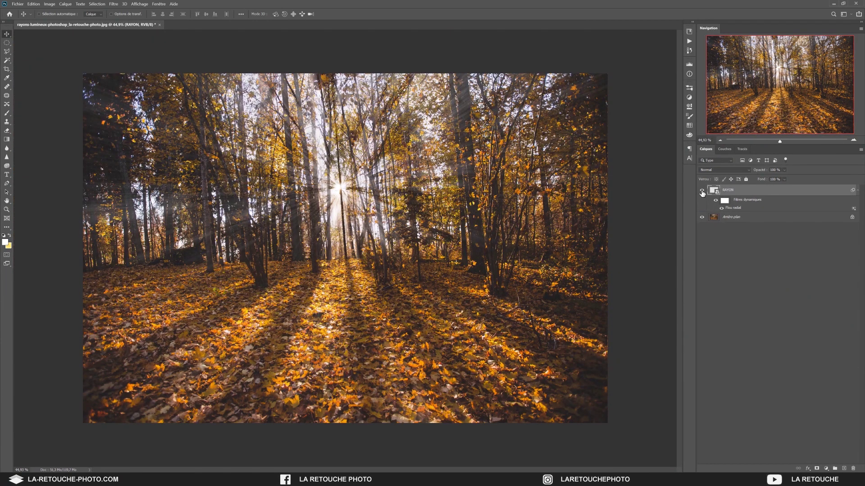
{"action": "left_click", "coordinate": [702, 191]}
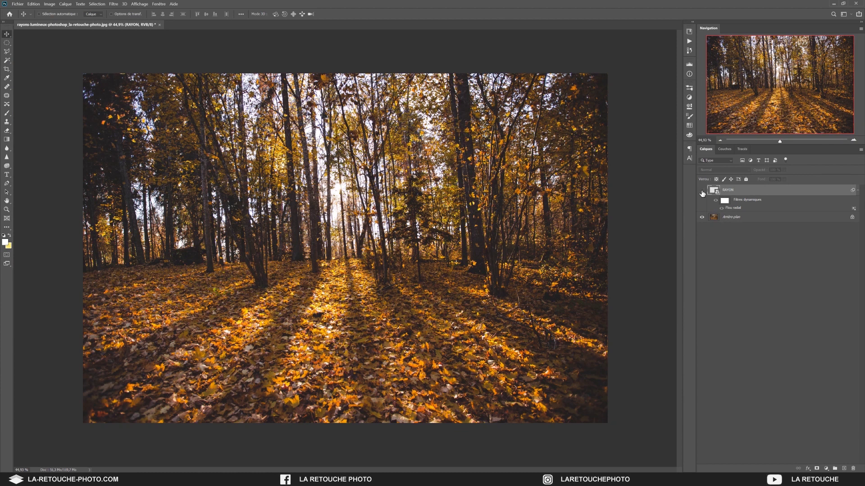
{"action": "left_click", "coordinate": [701, 191]}
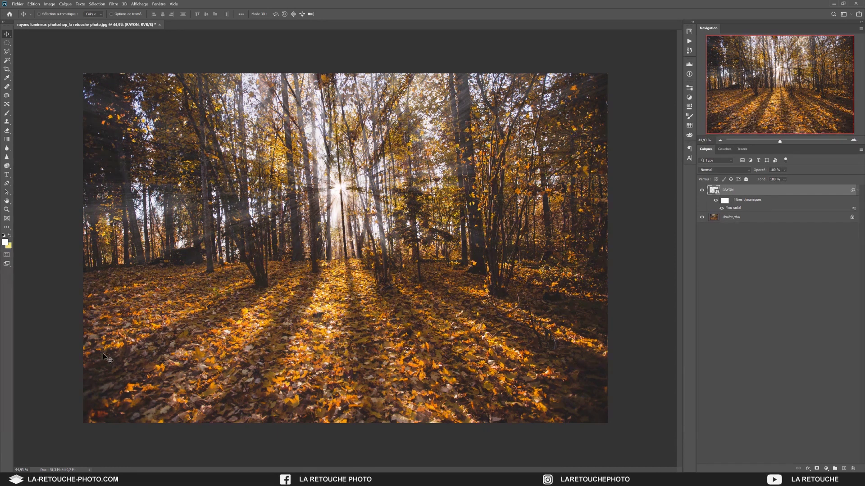
Step: Start a Field Blur (Flou de profondeur de champ) on the RAYON layer, placing its pin on the sun with blur 0
{"action": "left_click", "coordinate": [114, 5]}
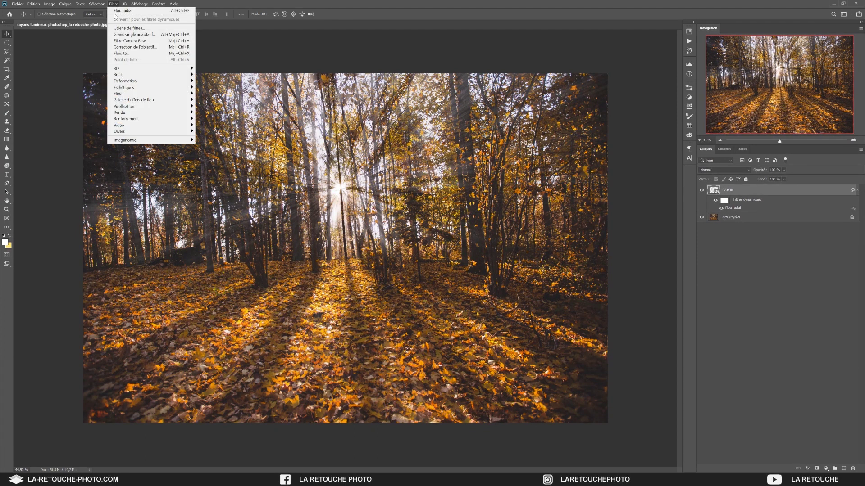
{"action": "mouse_move", "coordinate": [138, 100]}
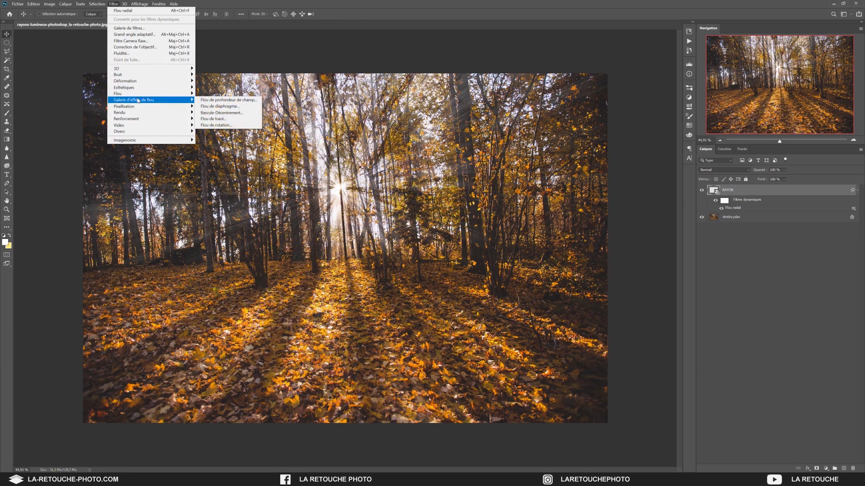
{"action": "left_click", "coordinate": [220, 100]}
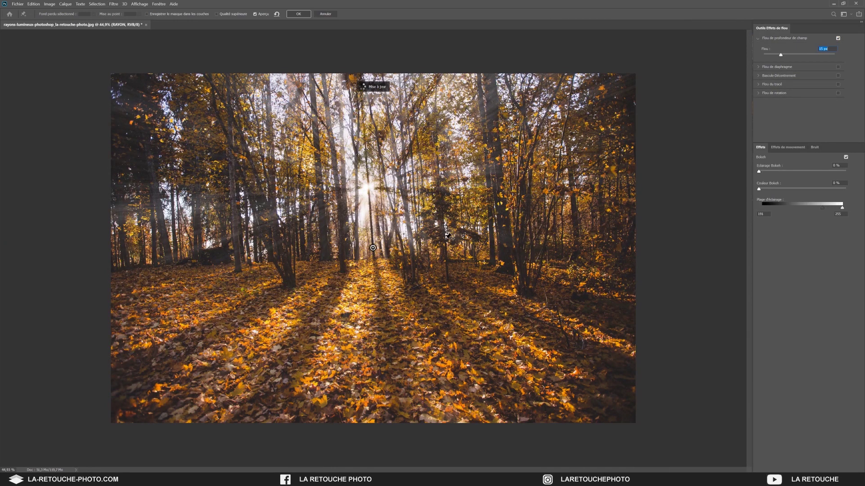
{"action": "left_click_drag", "start_coordinate": [373, 248], "coordinate": [368, 192]}
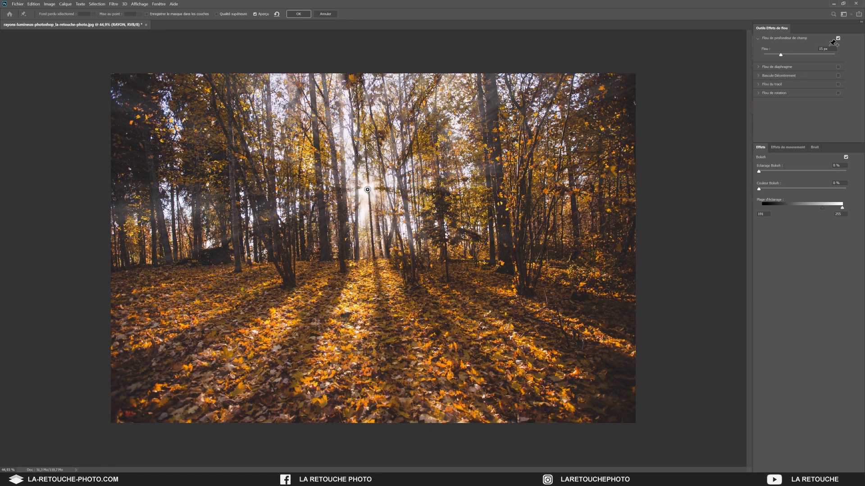
{"action": "double_click", "coordinate": [825, 49]}
{"action": "type", "text": "0"}
Step: Add a second Field Blur pin in the dark trees on the photo's left side and set its blur to 20 px
{"action": "left_click", "coordinate": [163, 168]}
{"action": "left_click", "coordinate": [812, 55]}
{"action": "left_click", "coordinate": [819, 56]}
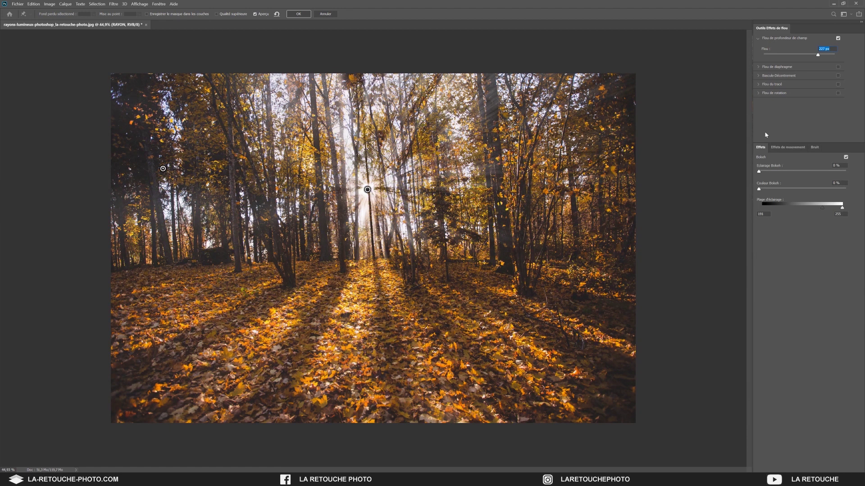
{"action": "type", "text": "20"}
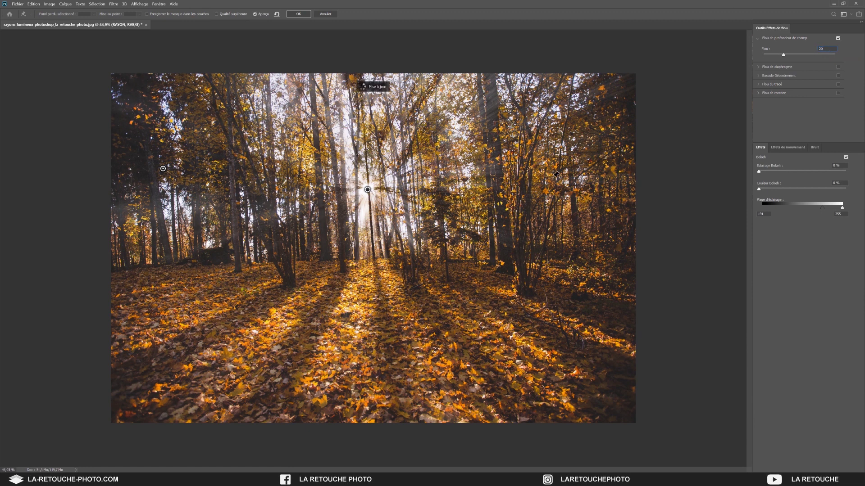
Step: Add a third Field Blur pin in the trees on the photo's right side and set its blur to 20 px
{"action": "left_click", "coordinate": [566, 178]}
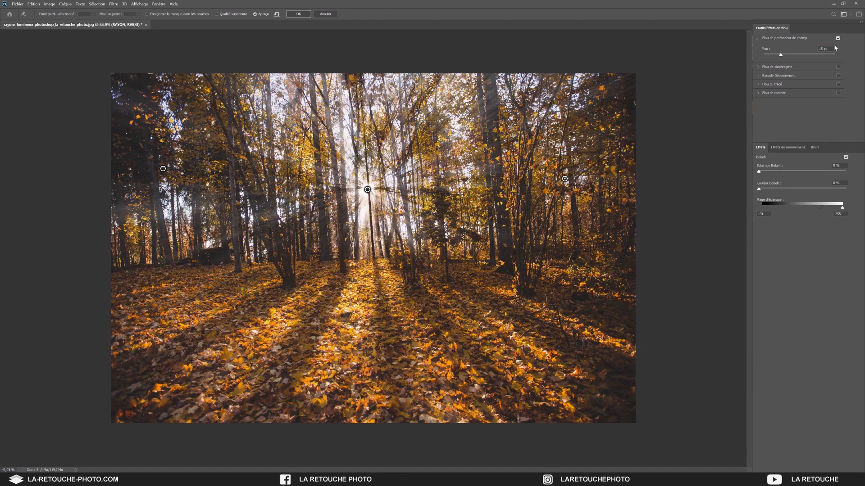
{"action": "left_click", "coordinate": [834, 48]}
{"action": "type", "text": "20"}
Step: Add a Field Blur pin on the foreground leaves with blur 22 px, and another at the photo's upper edge above the sun
{"action": "left_click", "coordinate": [827, 48]}
{"action": "left_click", "coordinate": [761, 49]}
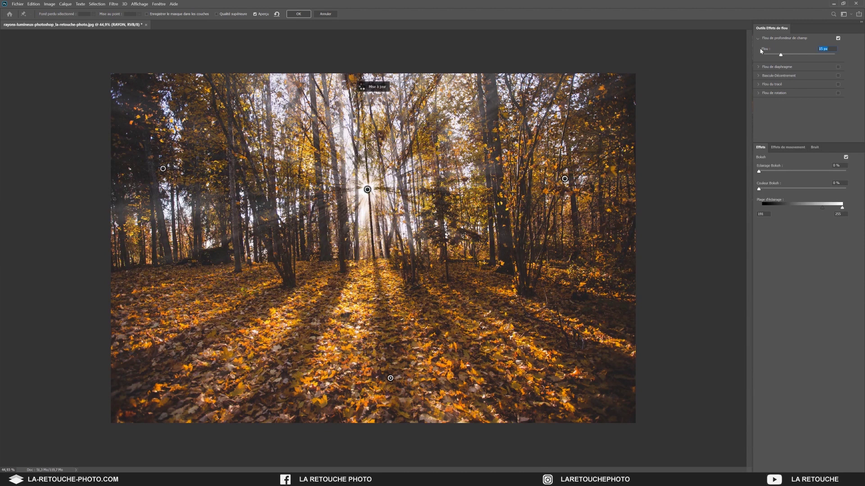
{"action": "type", "text": "20"}
{"action": "key", "text": "Up"}
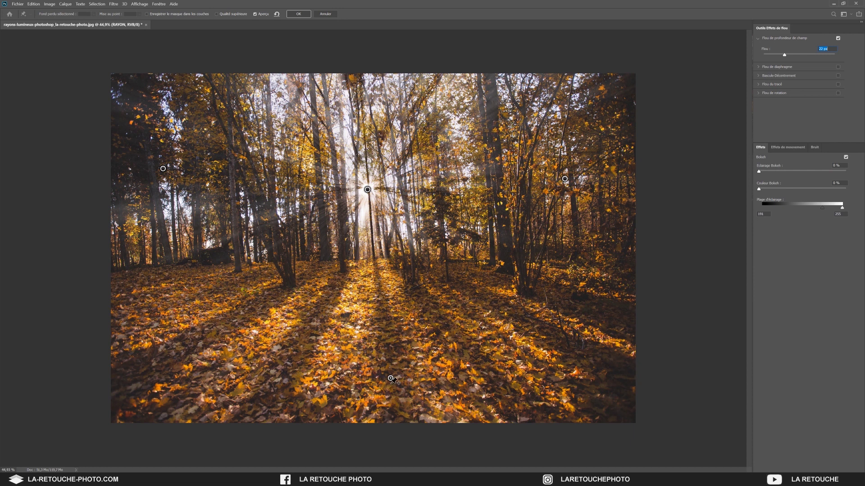
{"action": "left_click_drag", "start_coordinate": [390, 379], "coordinate": [392, 381]}
{"action": "left_click", "coordinate": [357, 81]}
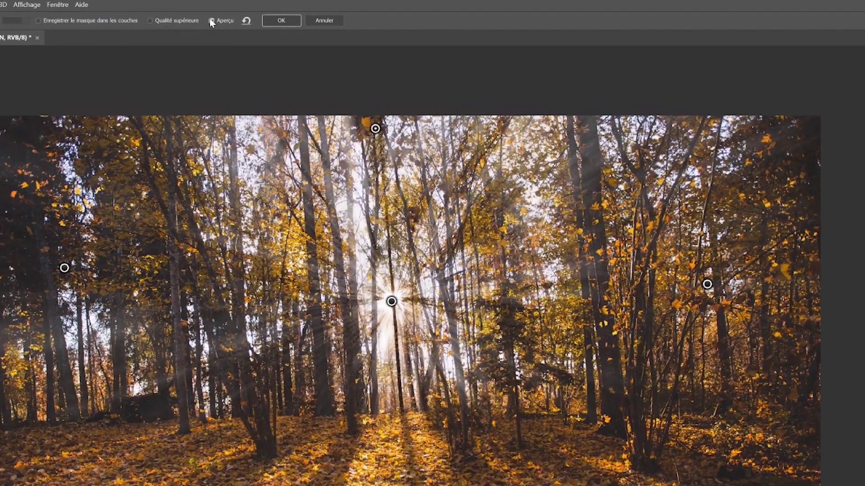
Step: Compare the Field Blur preview on and off, enable Qualité supérieure and apply the filter
{"action": "left_click", "coordinate": [211, 20]}
{"action": "left_click", "coordinate": [211, 21]}
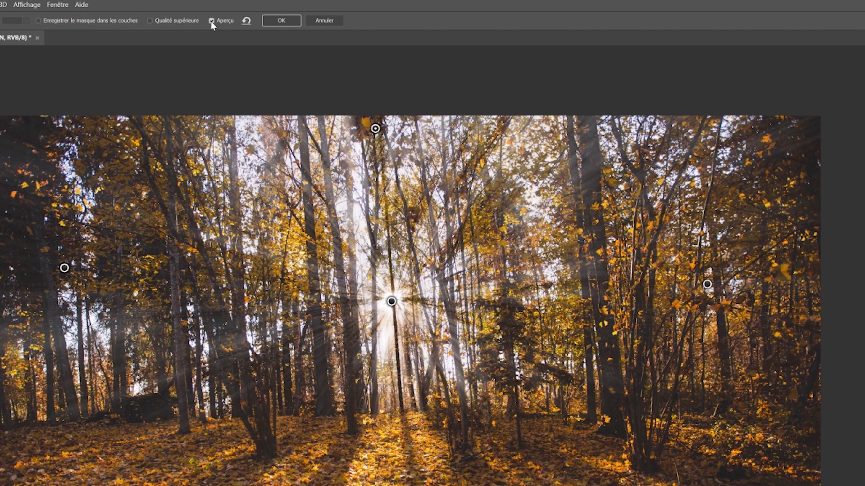
{"action": "left_click", "coordinate": [150, 21]}
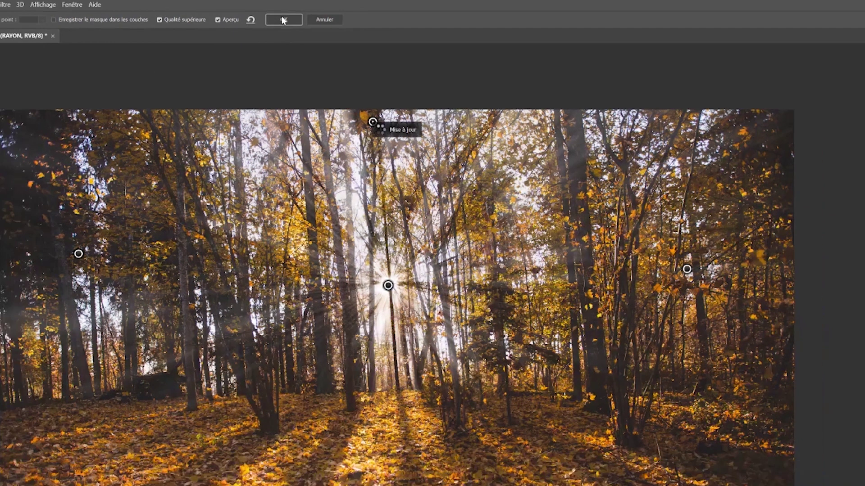
{"action": "left_click", "coordinate": [282, 20]}
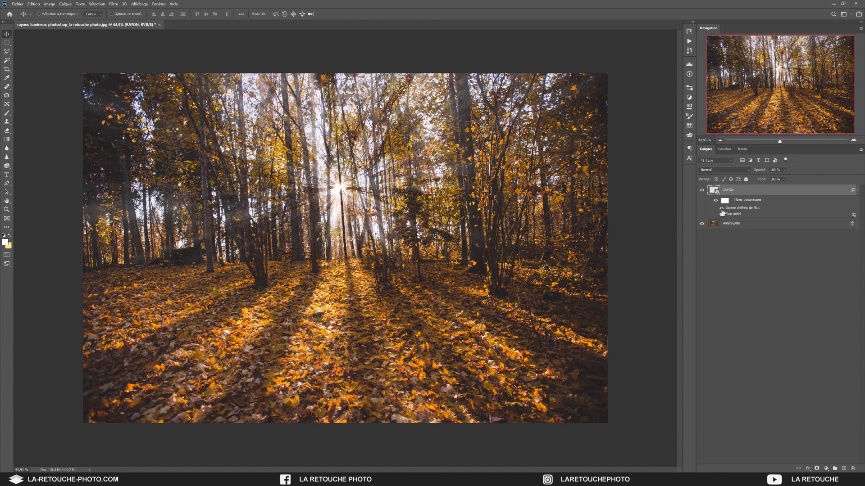
Step: Compare the photo with and without the Field Blur, using the smart filter's visibility and the history states before and after it
{"action": "left_click", "coordinate": [722, 214]}
{"action": "left_click", "coordinate": [721, 208]}
{"action": "left_click", "coordinate": [689, 52]}
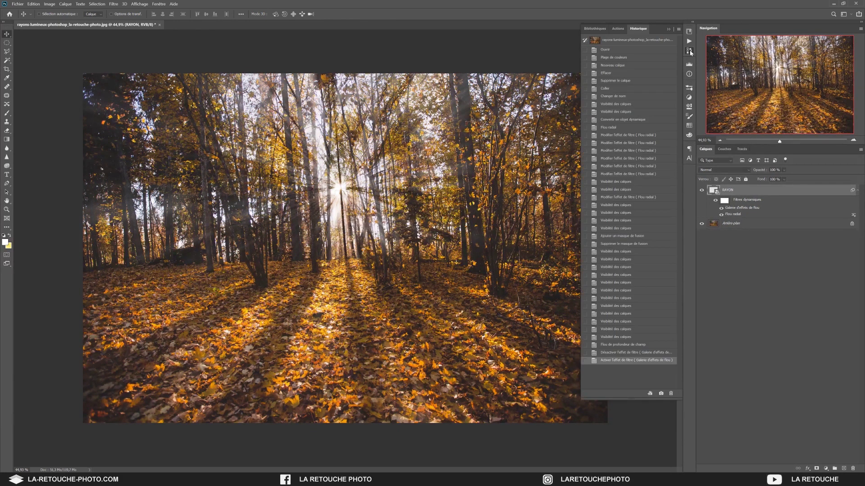
{"action": "left_click", "coordinate": [620, 338]}
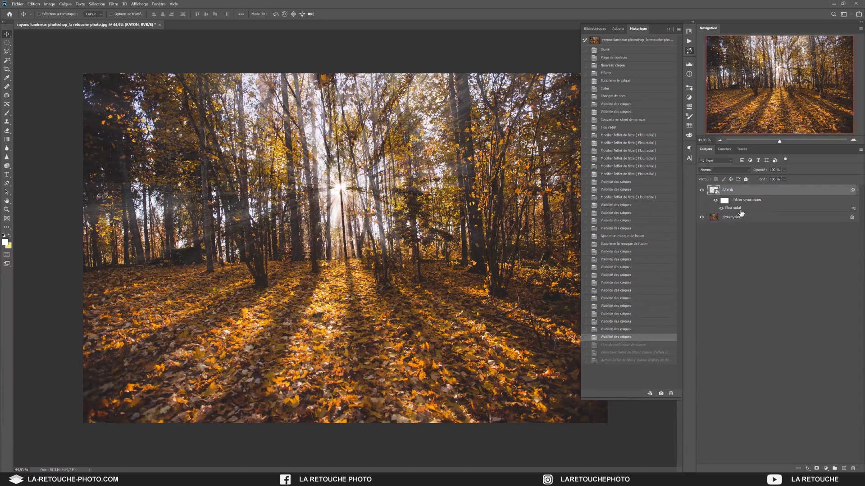
{"action": "left_click", "coordinate": [624, 346]}
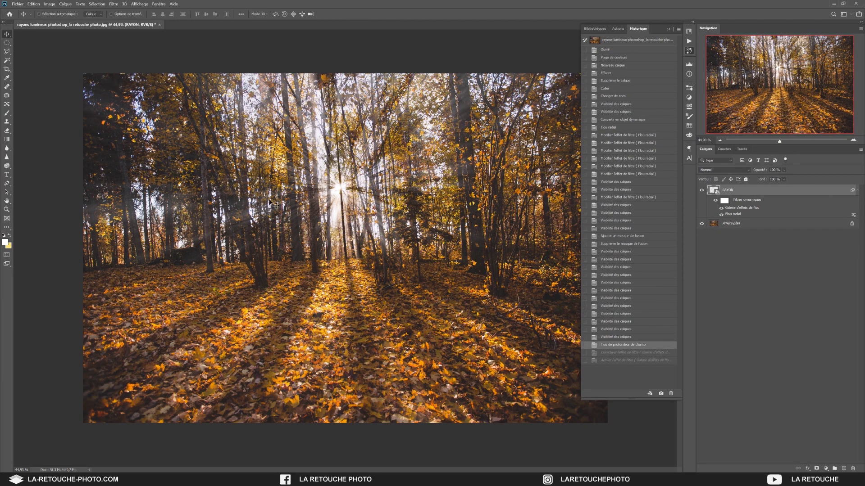
{"action": "left_click", "coordinate": [626, 337]}
{"action": "left_click", "coordinate": [625, 346]}
{"action": "left_click", "coordinate": [626, 338]}
{"action": "left_click", "coordinate": [626, 346]}
{"action": "left_click", "coordinate": [669, 28]}
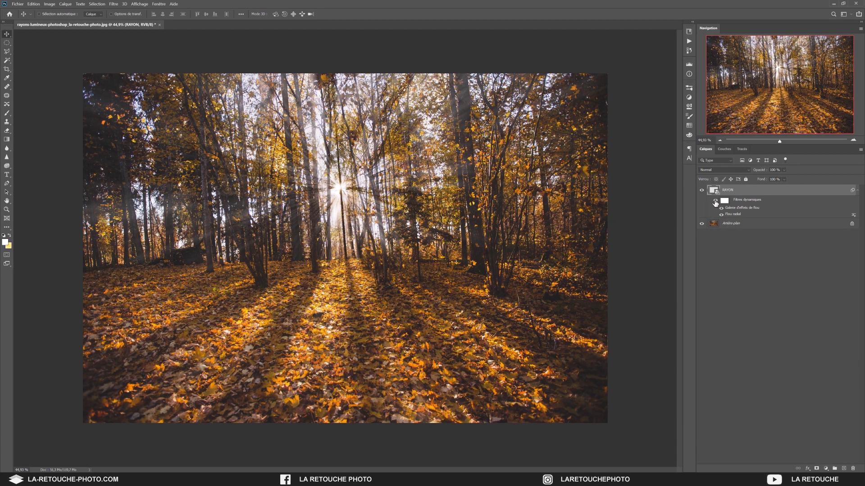
Step: Compare the photo with and without the RAYON layer's smart filters, and with the whole layer hidden and shown
{"action": "left_click", "coordinate": [715, 202]}
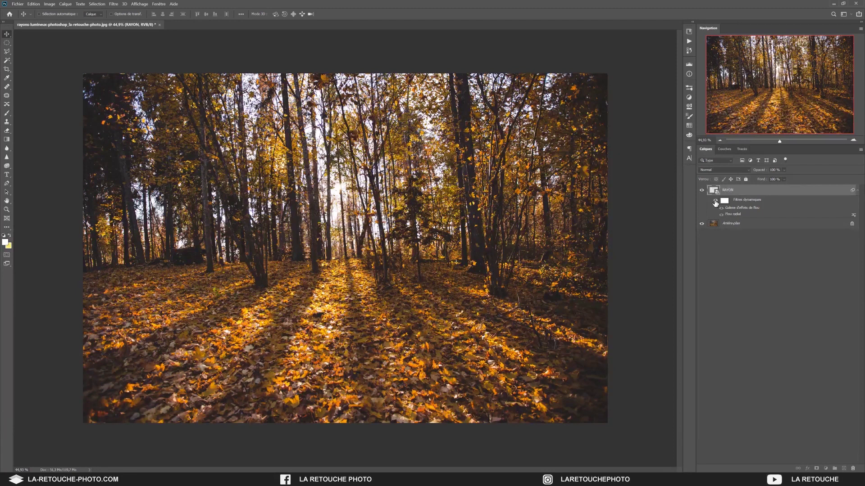
{"action": "left_click", "coordinate": [716, 202]}
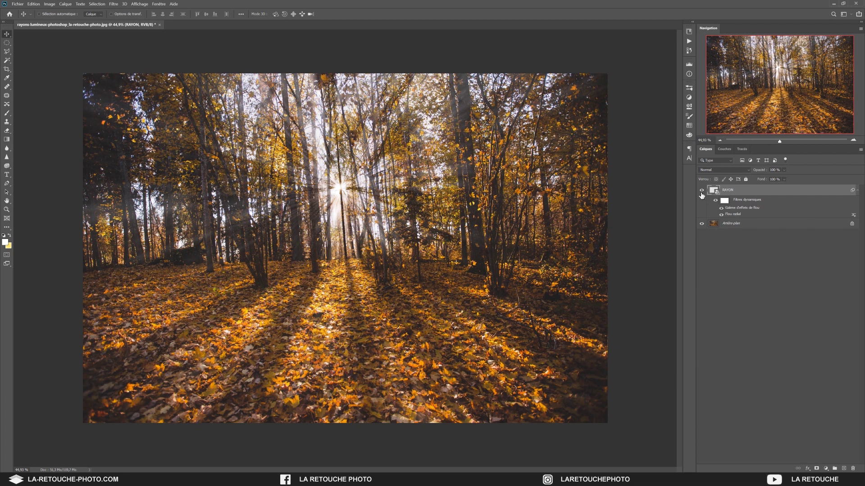
{"action": "left_click", "coordinate": [701, 191]}
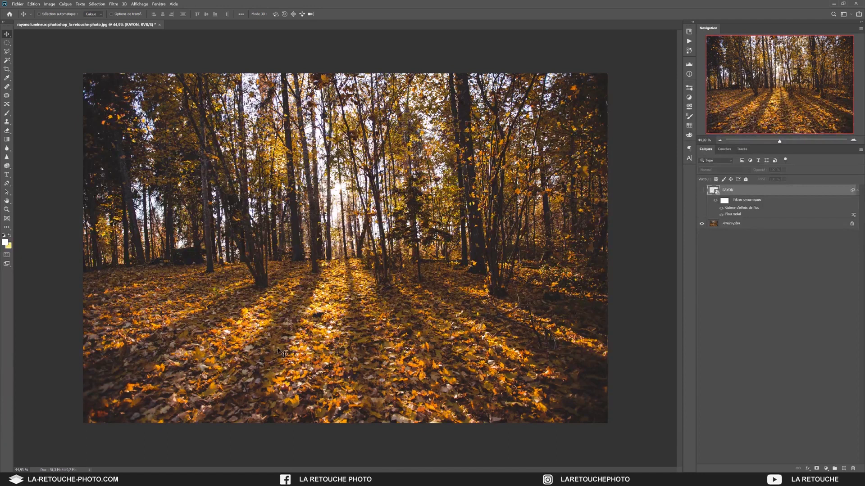
{"action": "left_click", "coordinate": [701, 191]}
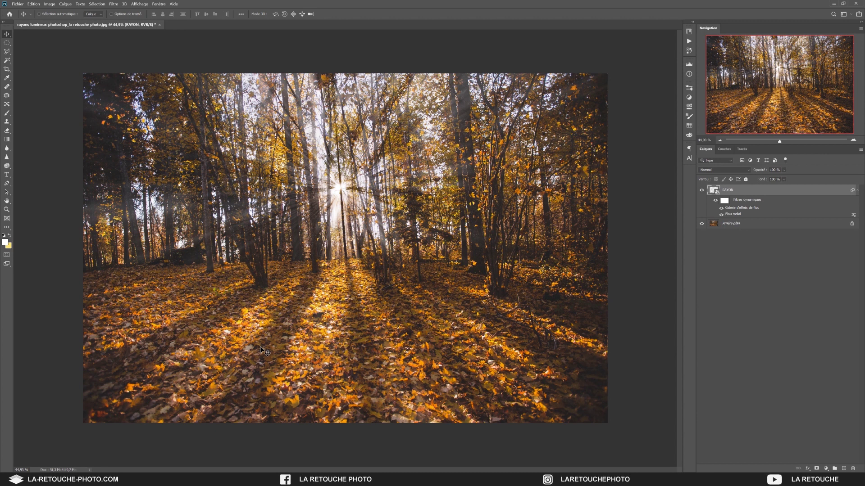
Step: Add a white layer mask to the RAYON layer and keep black (000000) as the foreground color
{"action": "left_click", "coordinate": [817, 469]}
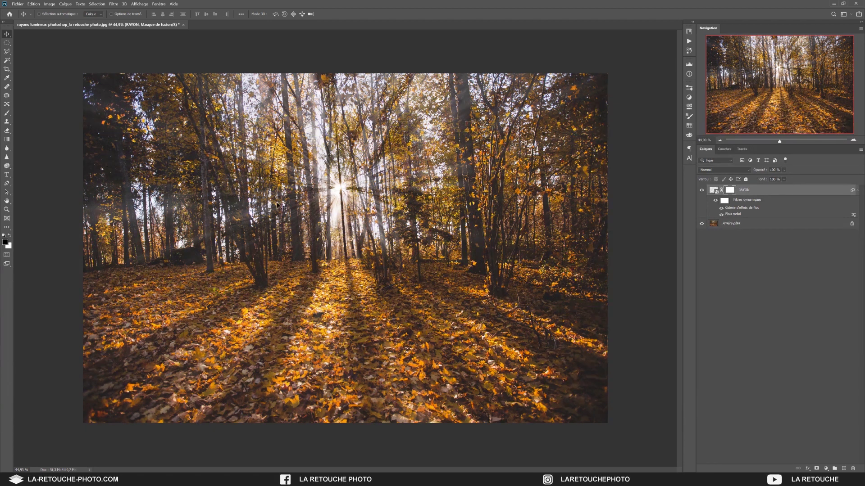
{"action": "left_click", "coordinate": [5, 242]}
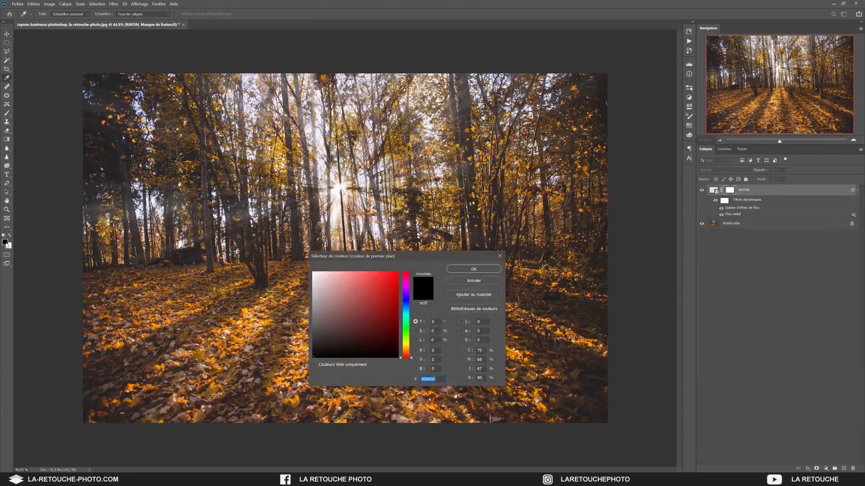
{"action": "left_click", "coordinate": [471, 268]}
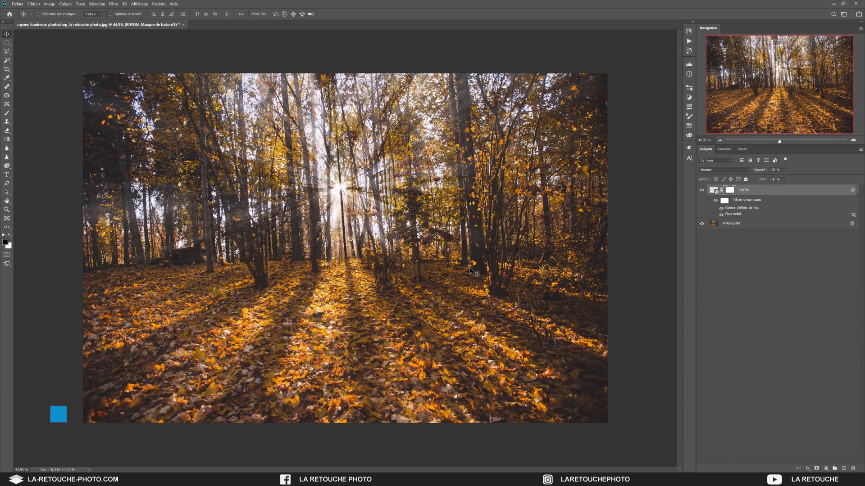
Step: Choose the Brush tool, increase its size and lower its hardness to the minimum
{"action": "key", "text": "b"}
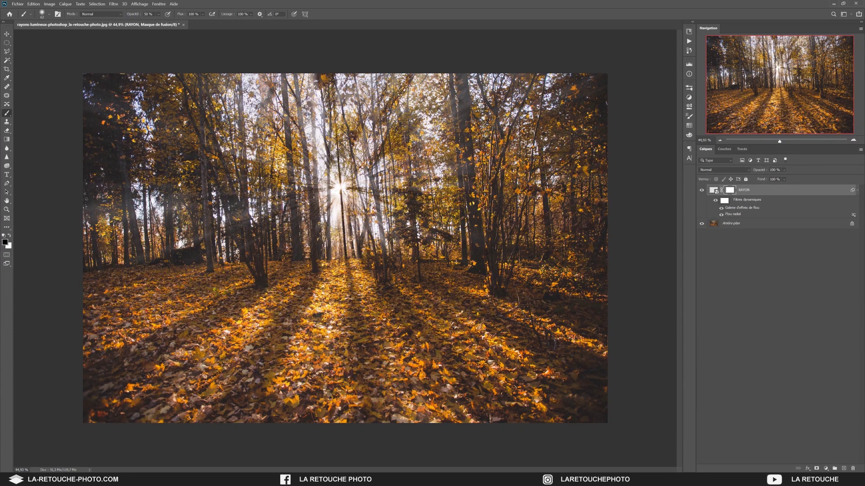
{"action": "left_click", "coordinate": [49, 14]}
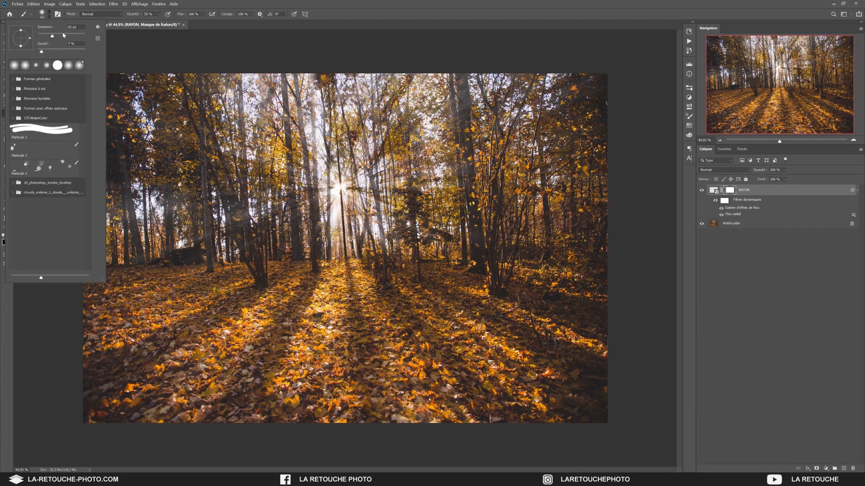
{"action": "left_click", "coordinate": [63, 37]}
{"action": "mouse_move", "coordinate": [42, 56]}
{"action": "left_mouse_down"}
{"action": "mouse_move", "coordinate": [50, 55]}
{"action": "mouse_move", "coordinate": [38, 52]}
{"action": "left_mouse_up"}
Step: Paint black at 50% opacity on the RAYON mask along the tree shadows across the leaf-covered ground
{"action": "left_click_drag", "start_coordinate": [315, 267], "coordinate": [300, 117]}
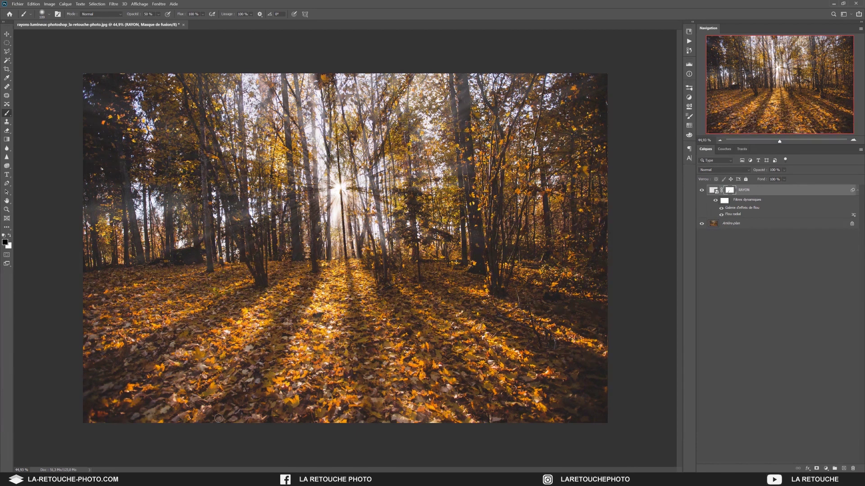
{"action": "mouse_move", "coordinate": [253, 298]}
{"action": "left_mouse_down"}
{"action": "mouse_move", "coordinate": [188, 327]}
{"action": "mouse_move", "coordinate": [256, 287]}
{"action": "mouse_move", "coordinate": [191, 320]}
{"action": "mouse_move", "coordinate": [258, 288]}
{"action": "mouse_move", "coordinate": [197, 332]}
{"action": "mouse_move", "coordinate": [251, 298]}
{"action": "mouse_move", "coordinate": [83, 379]}
{"action": "mouse_move", "coordinate": [107, 362]}
{"action": "mouse_move", "coordinate": [79, 368]}
{"action": "mouse_move", "coordinate": [108, 368]}
{"action": "mouse_move", "coordinate": [95, 398]}
{"action": "left_mouse_up"}
{"action": "mouse_move", "coordinate": [355, 342]}
{"action": "left_mouse_down"}
{"action": "mouse_move", "coordinate": [359, 330]}
{"action": "mouse_move", "coordinate": [377, 420]}
{"action": "mouse_move", "coordinate": [361, 335]}
{"action": "mouse_move", "coordinate": [367, 370]}
{"action": "mouse_move", "coordinate": [422, 283]}
{"action": "mouse_move", "coordinate": [471, 313]}
{"action": "mouse_move", "coordinate": [442, 291]}
{"action": "left_mouse_up"}
{"action": "mouse_move", "coordinate": [481, 286]}
{"action": "left_mouse_down"}
{"action": "mouse_move", "coordinate": [589, 326]}
{"action": "mouse_move", "coordinate": [594, 306]}
{"action": "mouse_move", "coordinate": [444, 267]}
{"action": "mouse_move", "coordinate": [612, 292]}
{"action": "left_mouse_up"}
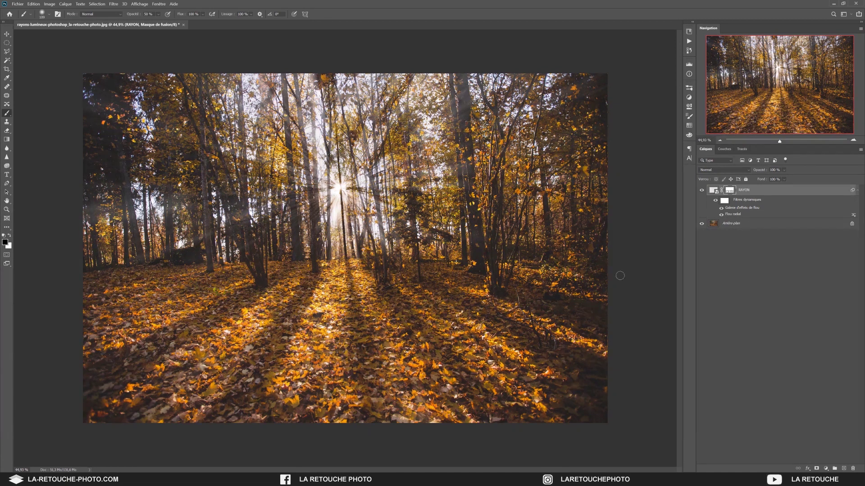
Step: Display the RAYON mask on its own and darken the shadow bands on both sides of the center with black at 100% opacity
{"action": "left_click", "coordinate": [730, 192], "text": "alt"}
{"action": "mouse_move", "coordinate": [306, 302]}
{"action": "left_mouse_down"}
{"action": "mouse_move", "coordinate": [268, 361]}
{"action": "mouse_move", "coordinate": [232, 395]}
{"action": "mouse_move", "coordinate": [258, 384]}
{"action": "left_mouse_up"}
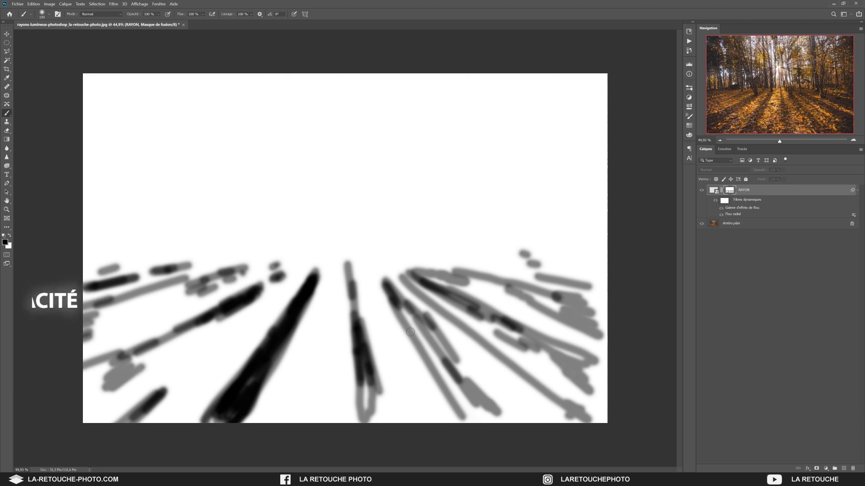
{"action": "left_click_drag", "start_coordinate": [411, 331], "coordinate": [467, 414]}
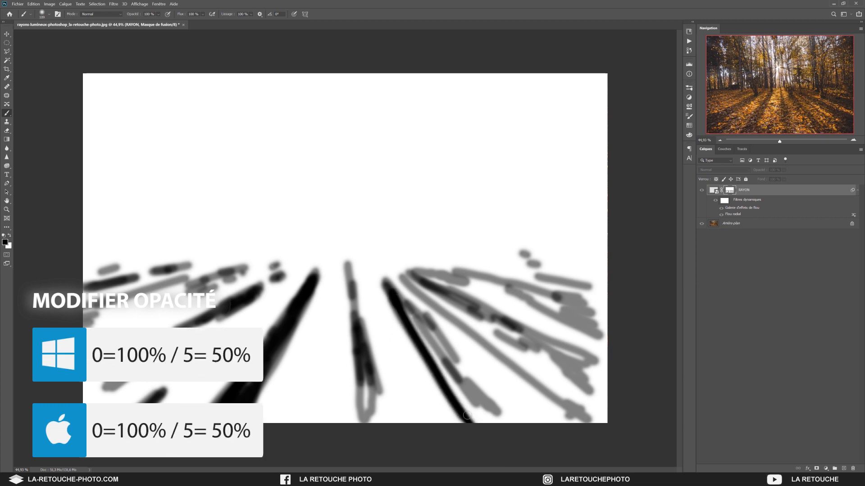
{"action": "mouse_move", "coordinate": [392, 293]}
{"action": "left_mouse_down"}
{"action": "mouse_move", "coordinate": [502, 432]}
{"action": "mouse_move", "coordinate": [493, 441]}
{"action": "mouse_move", "coordinate": [480, 416]}
{"action": "mouse_move", "coordinate": [487, 451]}
{"action": "mouse_move", "coordinate": [396, 358]}
{"action": "left_mouse_up"}
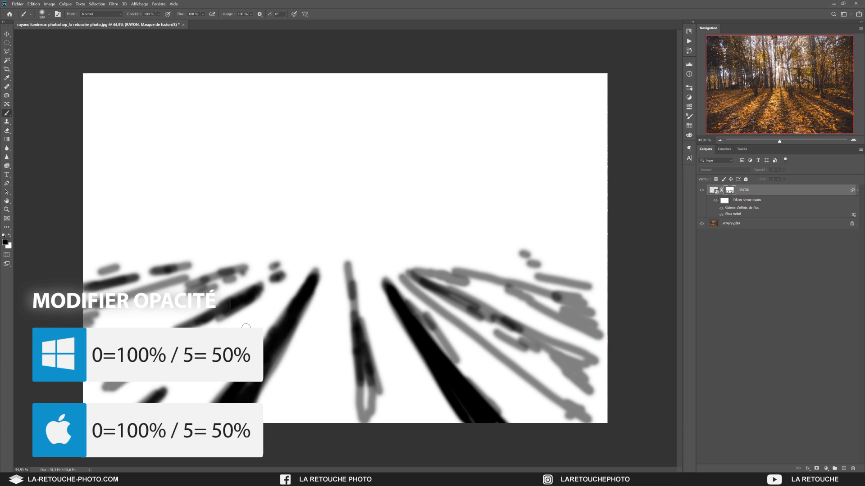
Step: Fill the mask's central shadow band with straight black strokes widening to the lower edge, then return to the normal image view
{"action": "left_click", "coordinate": [347, 270]}
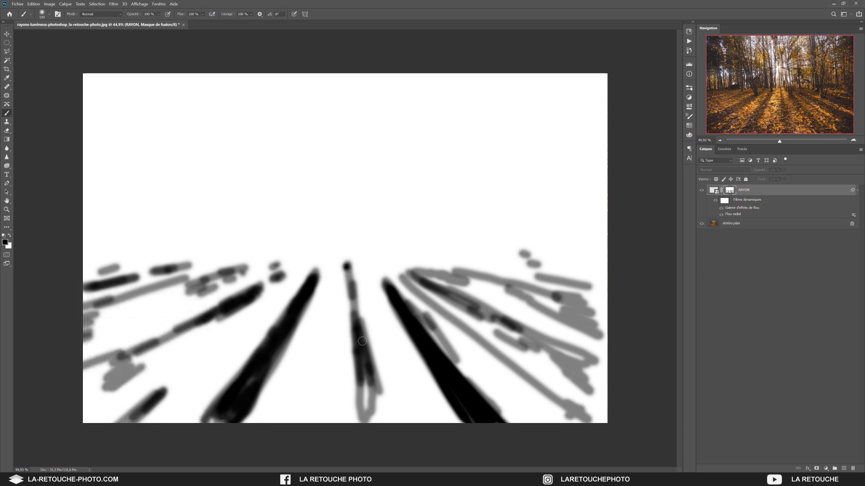
{"action": "left_click", "coordinate": [389, 426], "text": "shift"}
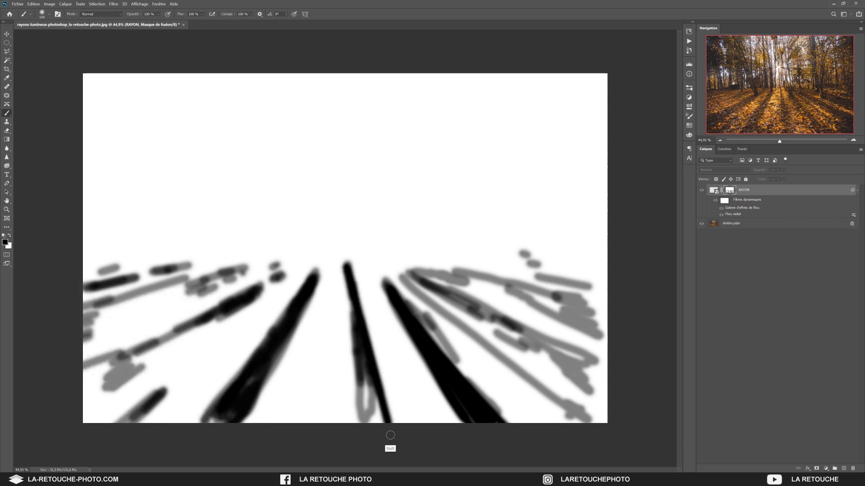
{"action": "left_click", "coordinate": [347, 272]}
{"action": "left_click", "coordinate": [353, 428], "text": "shift"}
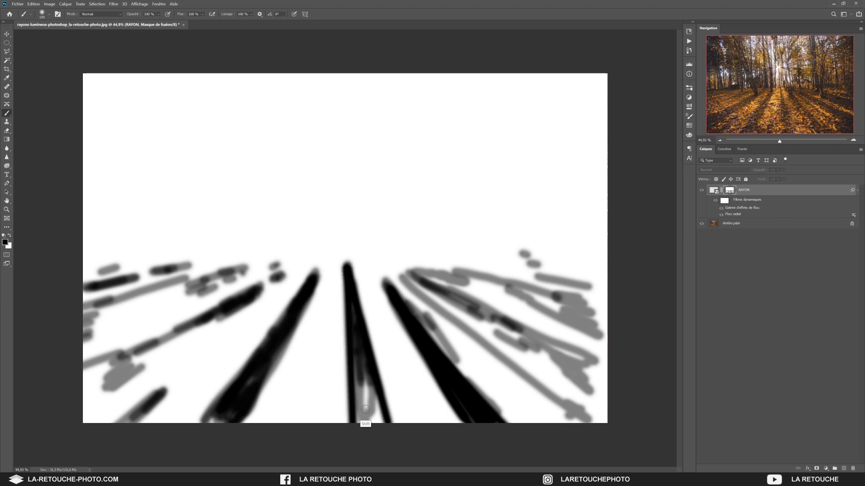
{"action": "left_click", "coordinate": [353, 295]}
{"action": "left_click", "coordinate": [360, 452], "text": "shift"}
{"action": "left_click", "coordinate": [354, 332]}
{"action": "left_click", "coordinate": [360, 458], "text": "shift"}
{"action": "left_click", "coordinate": [361, 341]}
{"action": "left_click", "coordinate": [378, 455], "text": "shift"}
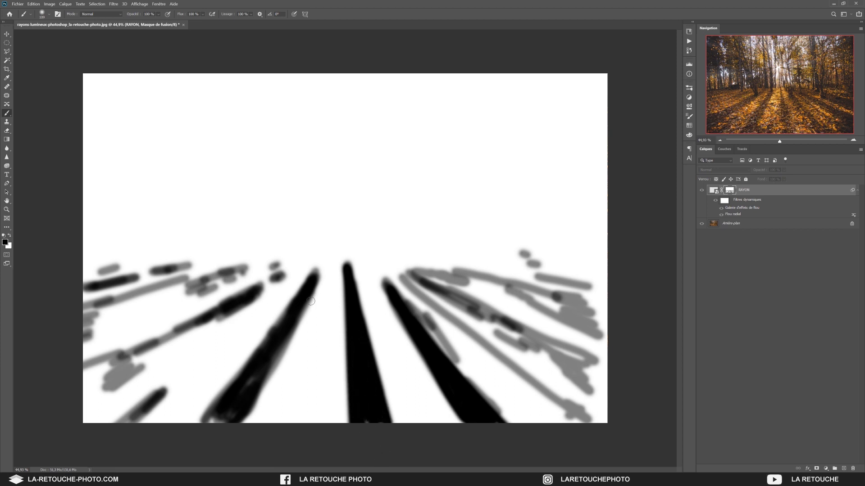
{"action": "left_click", "coordinate": [729, 191], "text": "alt"}
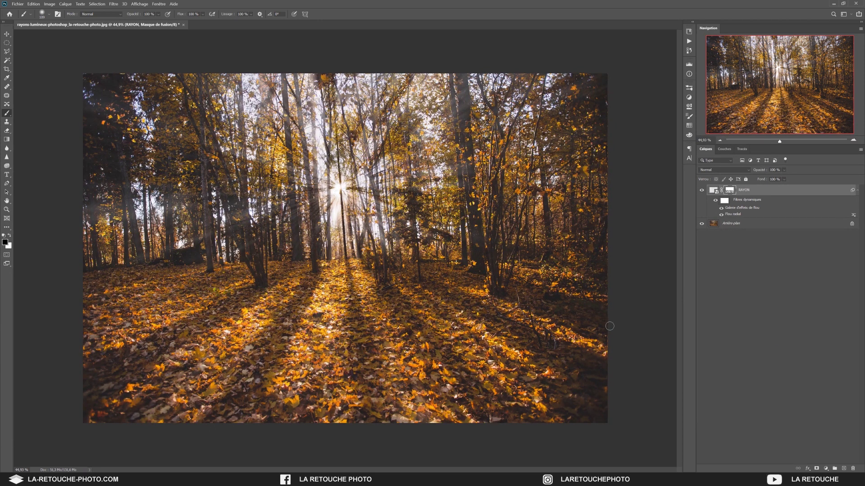
{"action": "key", "text": "v"}
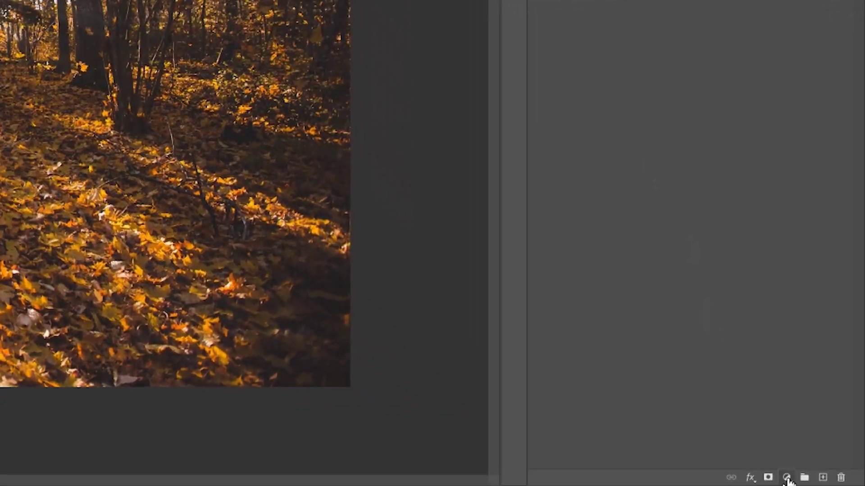
Step: Add a solid color fill layer above RAYON with the orange color f49627
{"action": "left_click", "coordinate": [825, 468]}
{"action": "left_click", "coordinate": [789, 237]}
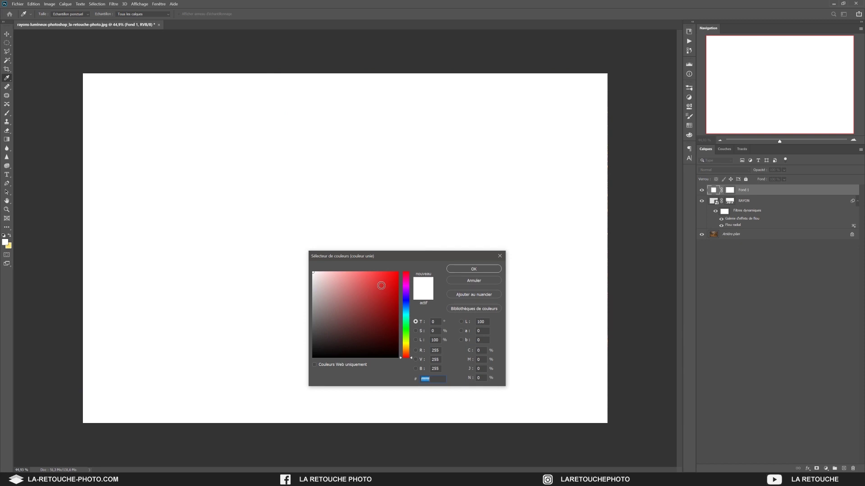
{"action": "left_click", "coordinate": [392, 289]}
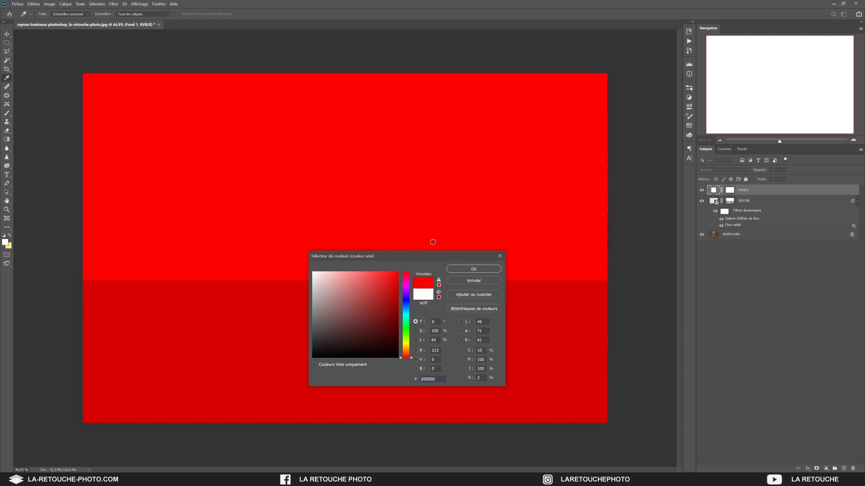
{"action": "left_click", "coordinate": [385, 275]}
{"action": "left_click", "coordinate": [406, 350]}
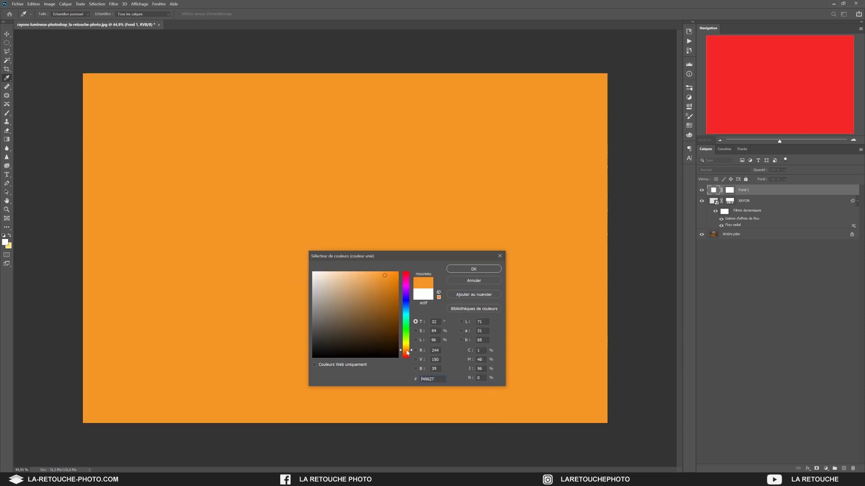
{"action": "left_click", "coordinate": [479, 270]}
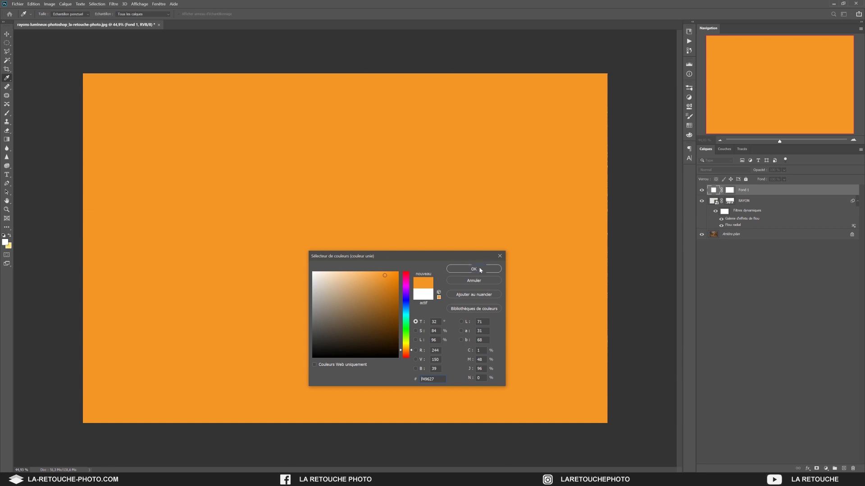
Step: Hide the Fond 1 layer and sample a golden yellow from the sunlit leaves for the foreground color
{"action": "left_click", "coordinate": [702, 190]}
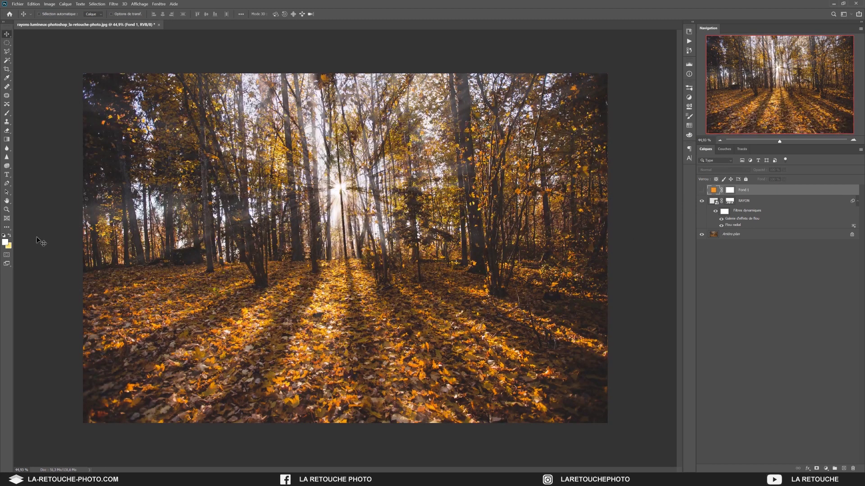
{"action": "left_click", "coordinate": [6, 243]}
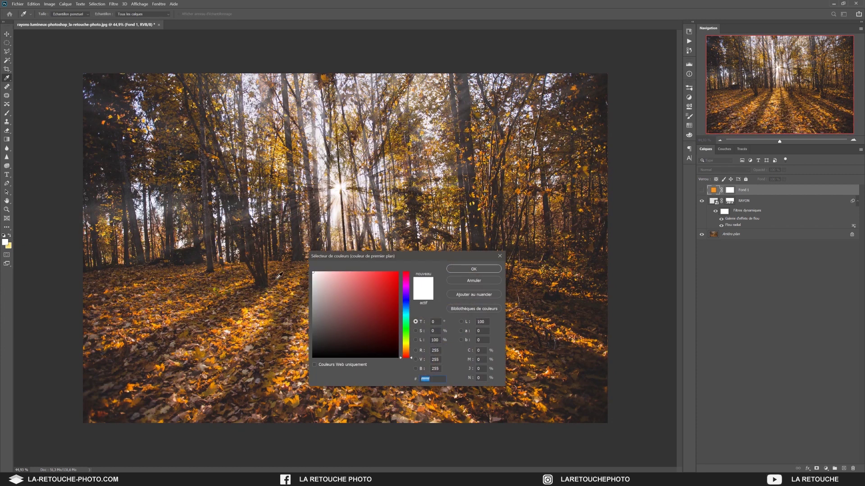
{"action": "left_click", "coordinate": [286, 156]}
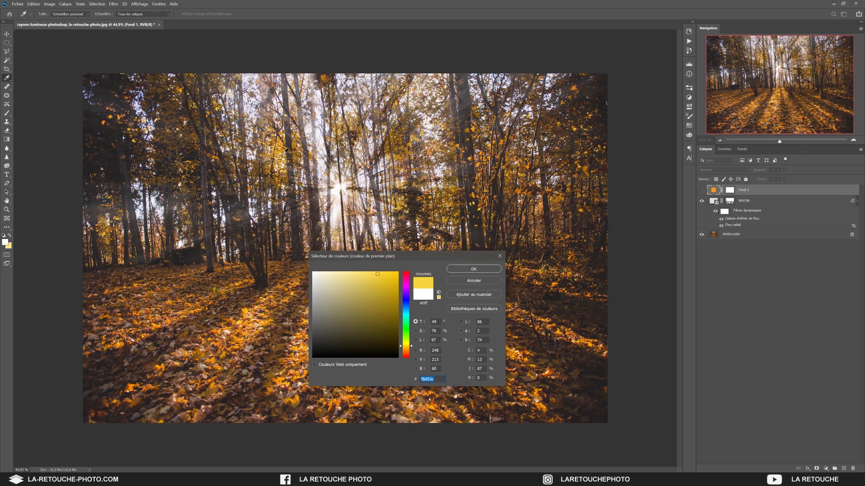
{"action": "left_click", "coordinate": [285, 160]}
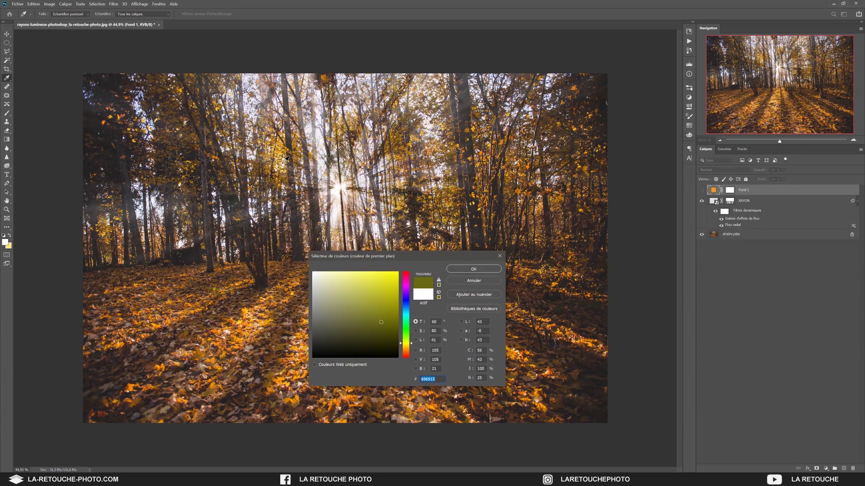
{"action": "left_click", "coordinate": [273, 190]}
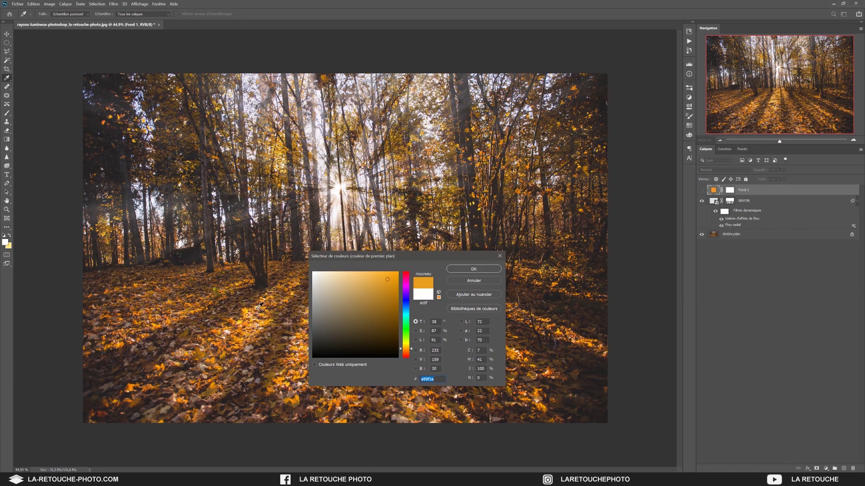
{"action": "left_click", "coordinate": [247, 309]}
{"action": "left_click", "coordinate": [284, 144]}
Step: Set the foreground color's saturation to 90% and brightness to 100%, and accept it
{"action": "key", "text": "Tab"}
{"action": "type", "text": "90"}
{"action": "key", "text": "Tab"}
{"action": "type", "text": "100"}
{"action": "left_click", "coordinate": [477, 270]}
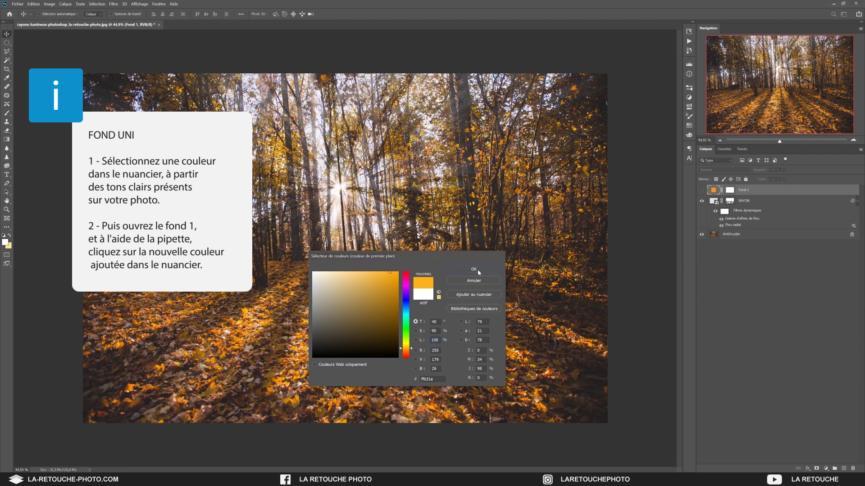
Step: Show the Fond 1 layer again and clip it to the RAYON layer
{"action": "left_click", "coordinate": [701, 191]}
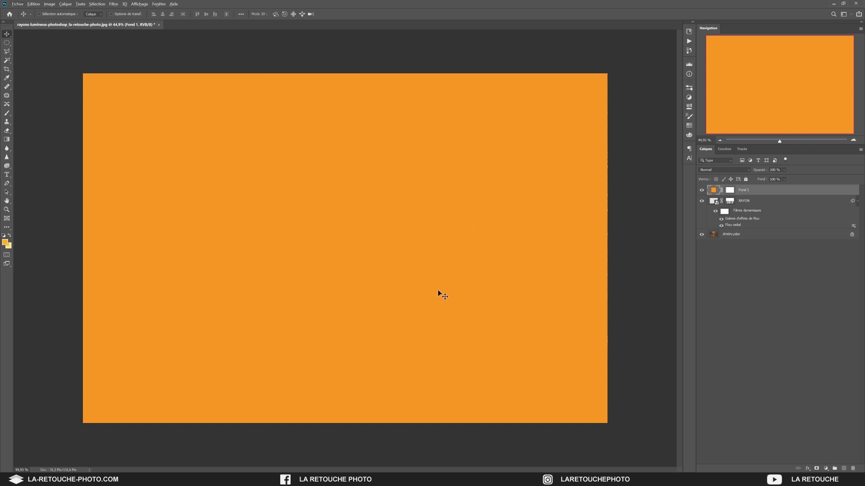
{"action": "key", "text": "alt"}
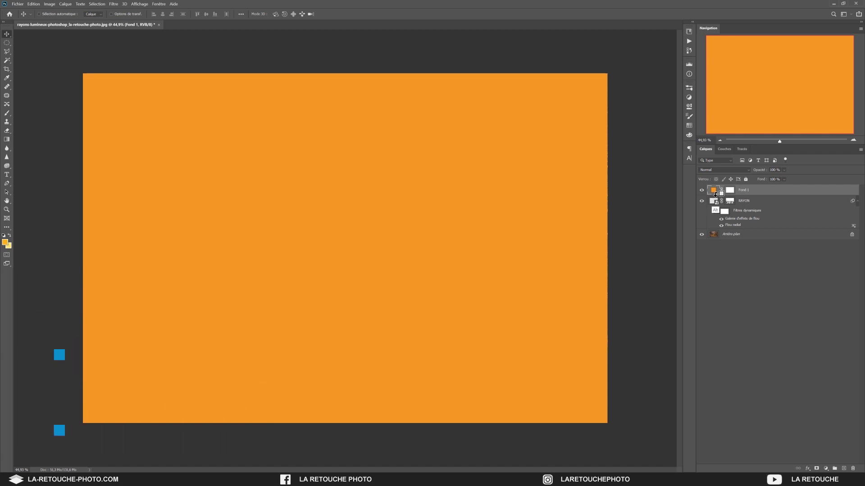
{"action": "left_click", "coordinate": [716, 194], "text": "alt"}
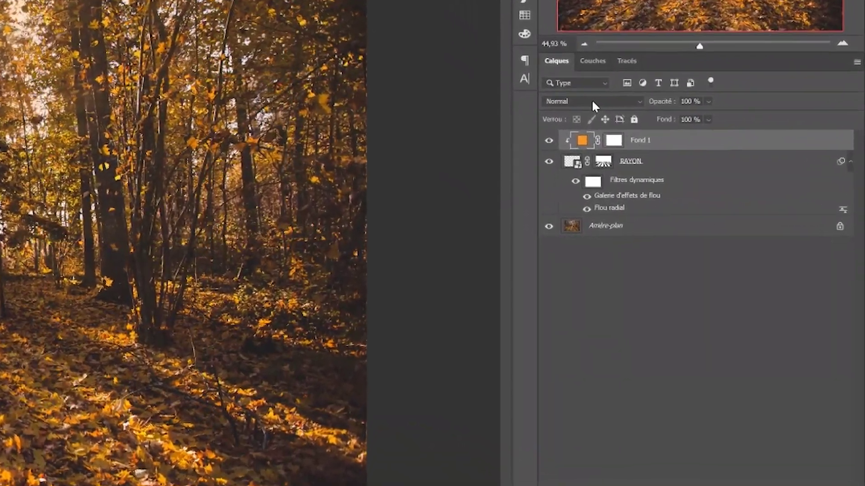
Step: Set the Fond 1 layer's blend mode to Eclaircir and delete its layer mask
{"action": "left_click", "coordinate": [592, 102]}
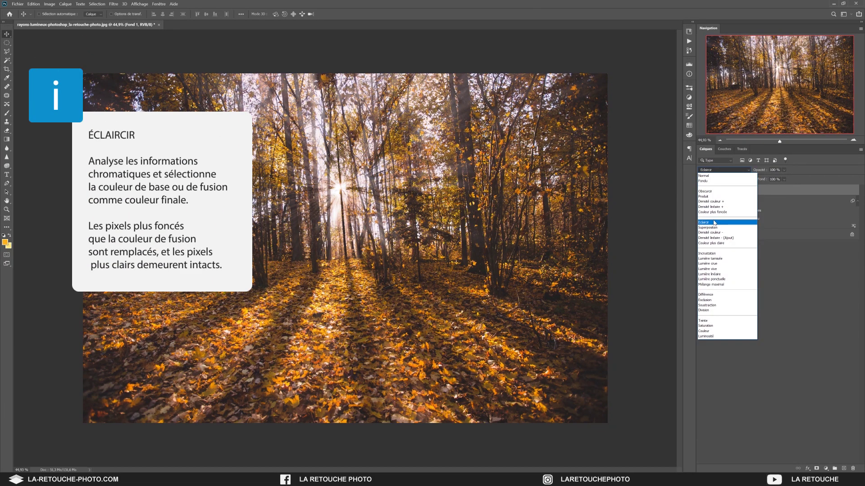
{"action": "left_click", "coordinate": [714, 223]}
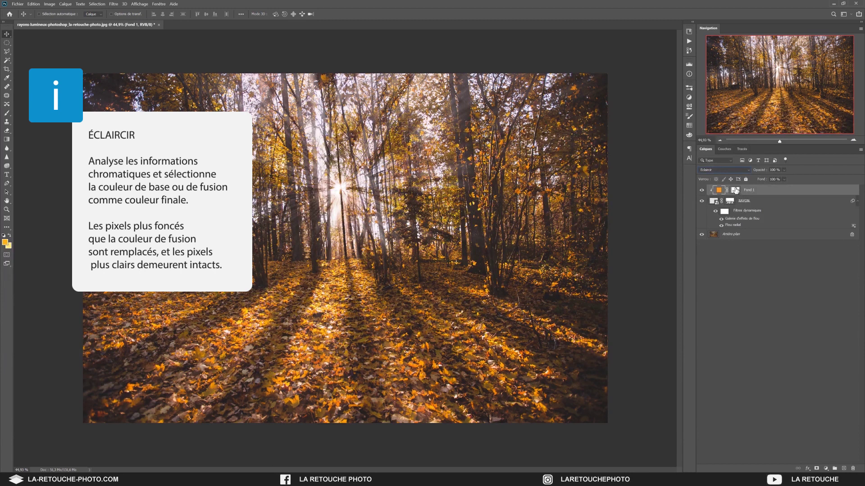
{"action": "right_click", "coordinate": [735, 191]}
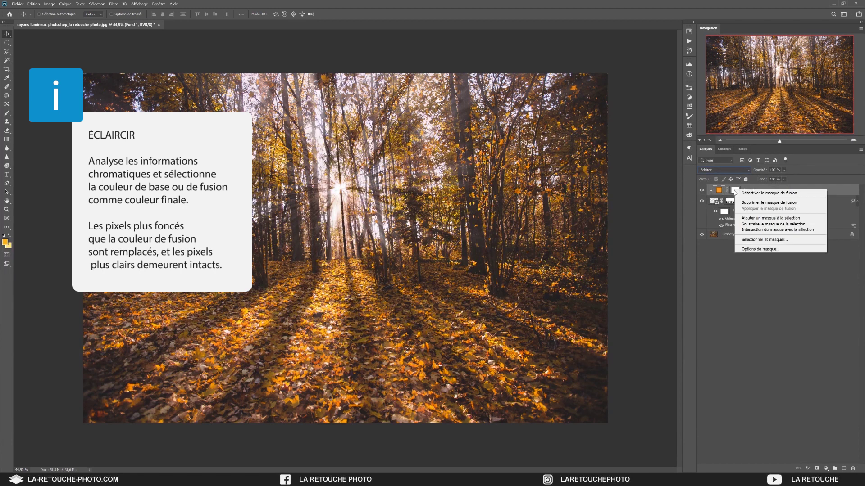
{"action": "left_click", "coordinate": [763, 203]}
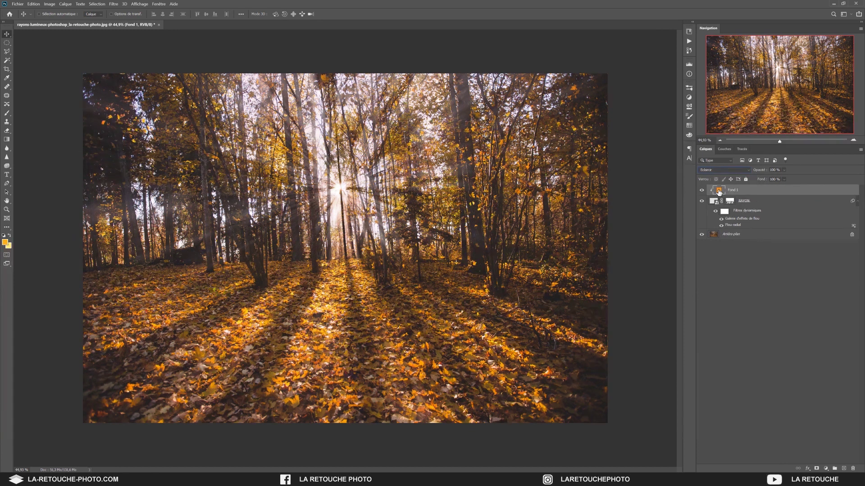
Step: Edit the Fond 1 fill color, setting hue to 40°, saturation to 100% and brightness to 100%
{"action": "double_click", "coordinate": [719, 191]}
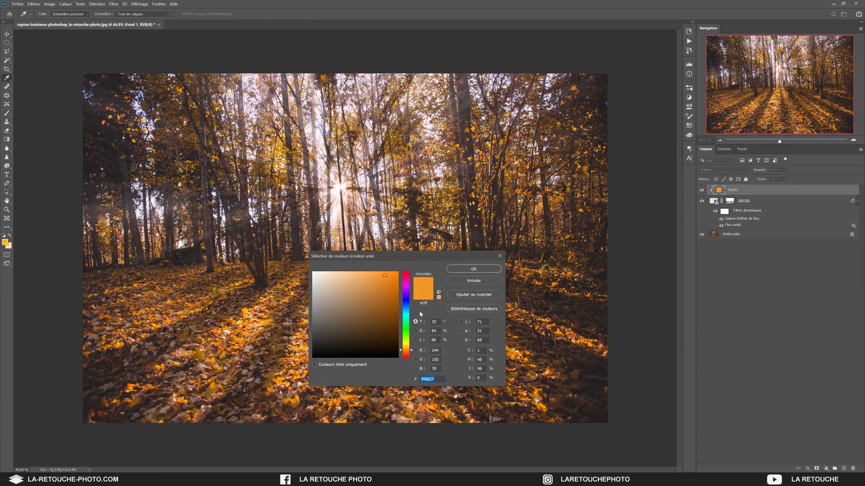
{"action": "type", "text": "30"}
{"action": "key", "text": "Tab"}
{"action": "type", "text": "9"}
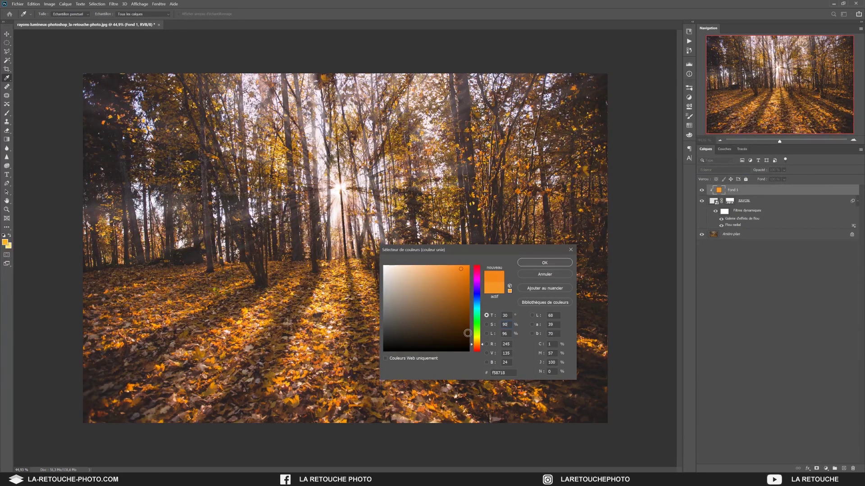
{"action": "type", "text": "100"}
{"action": "type", "text": "100"}
{"action": "type", "text": "40"}
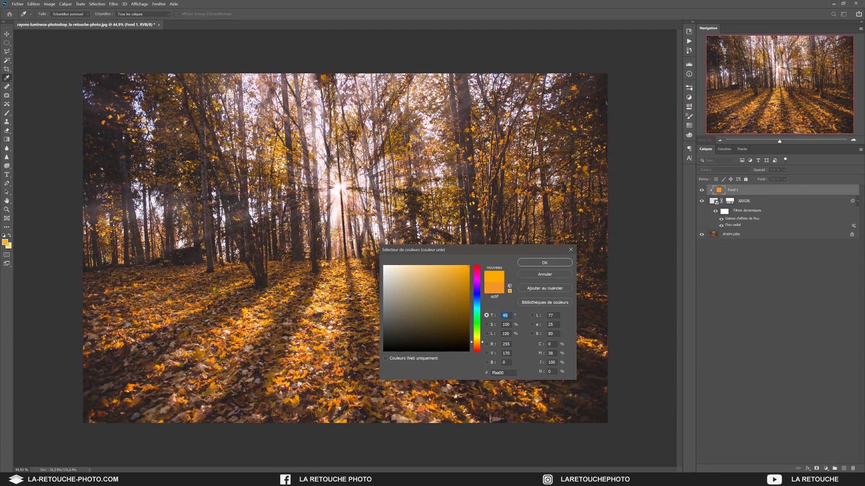
Step: Compare hues of 30°, 40° and 50° for the fill color and set the hue to 42°
{"action": "key", "text": "shift+Down"}
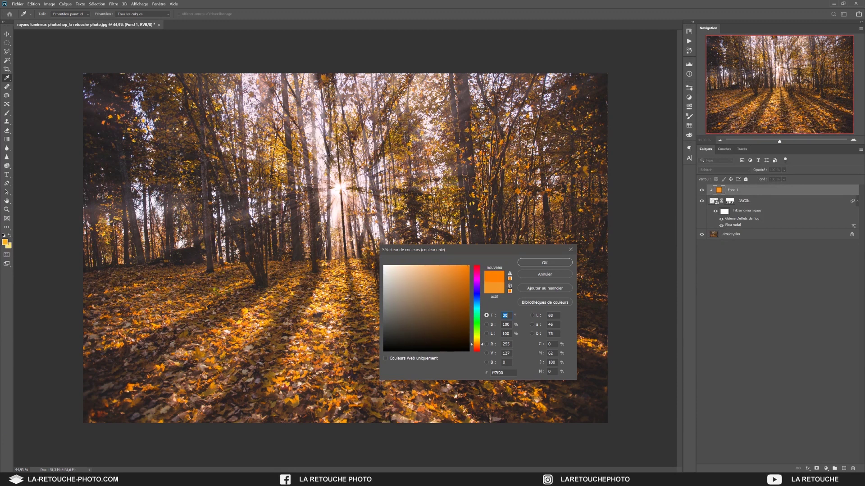
{"action": "key", "text": "shift+Up"}
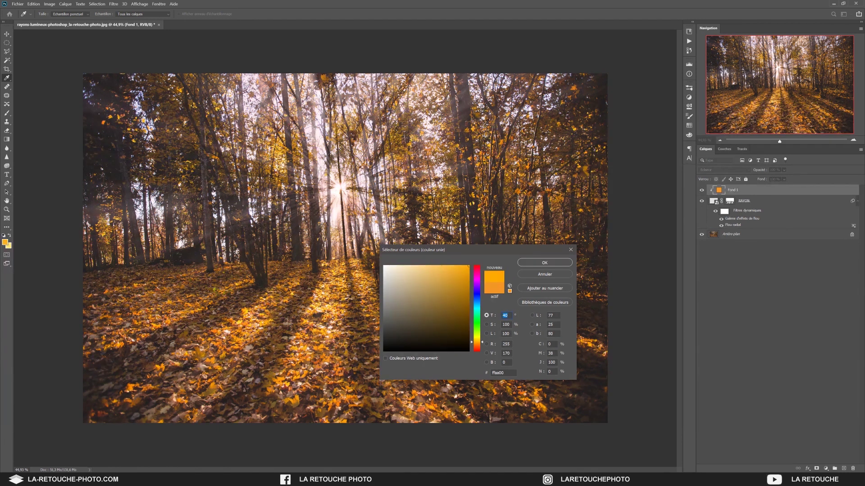
{"action": "key", "text": "shift+Up"}
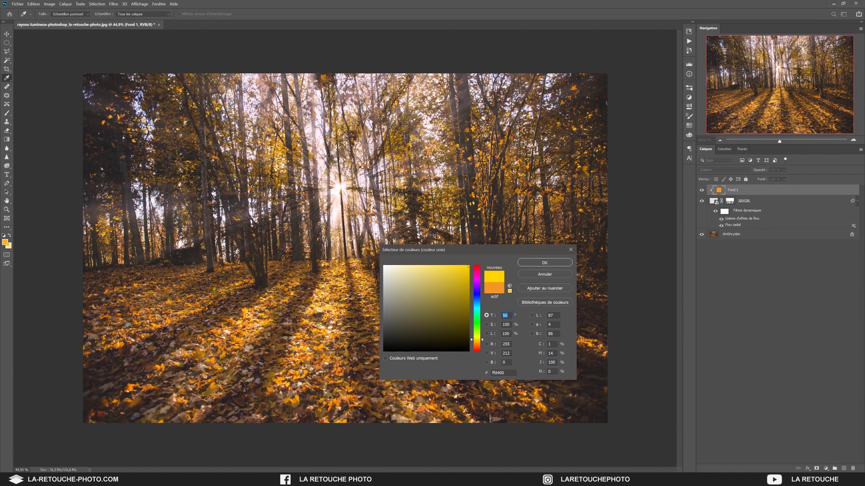
{"action": "key", "text": "shift+Down"}
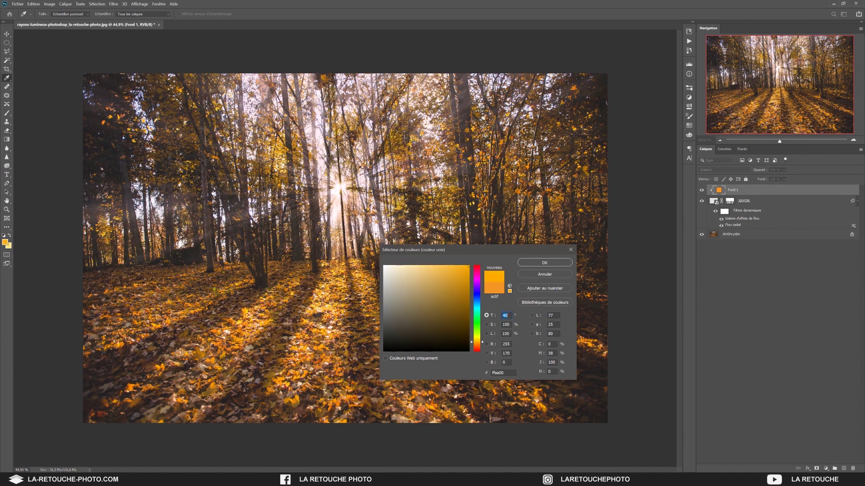
{"action": "type", "text": "44"}
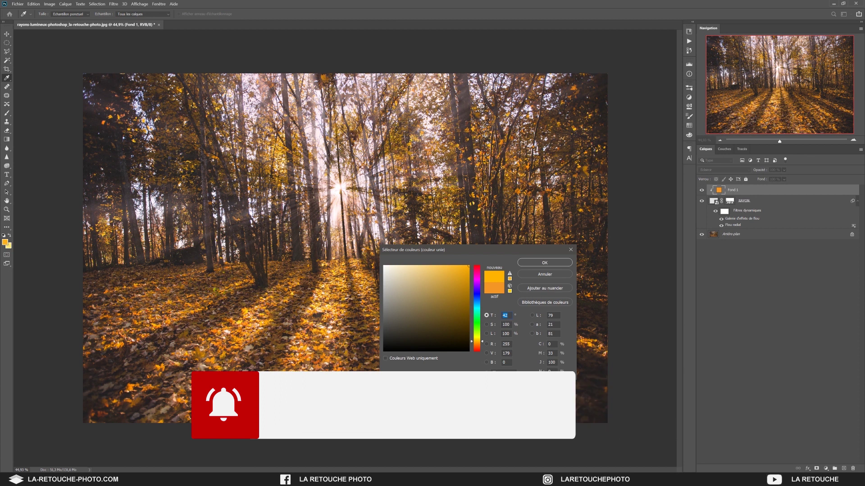
Step: Lower the fill color's saturation to 90% and brightness to 98%, and apply the color
{"action": "key", "text": "Tab"}
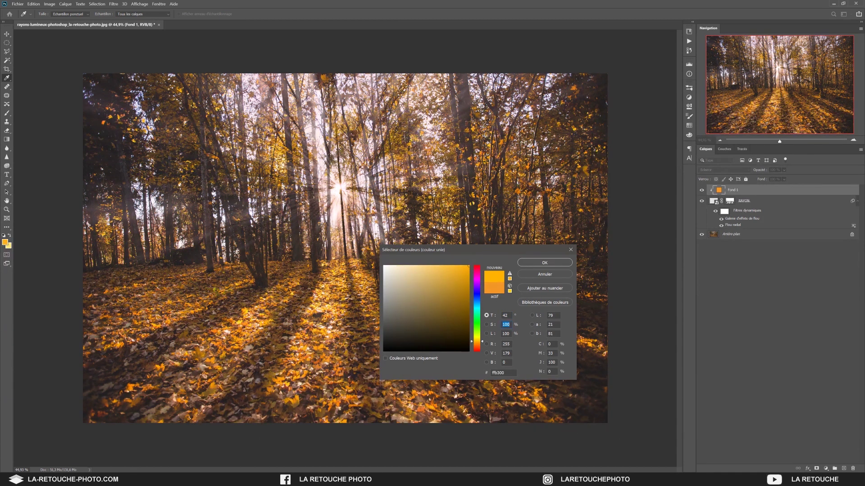
{"action": "key", "text": "shift+Down"}
{"action": "key", "text": "Tab"}
{"action": "key", "text": "shift+Down"}
{"action": "key", "text": "shift+Up"}
{"action": "left_click", "coordinate": [543, 263]}
Step: Rename the RAYON layer as RAYON 1 and choose Eclaircir as the blend mode of Fond 1
{"action": "key", "text": "v"}
{"action": "left_click", "coordinate": [744, 201]}
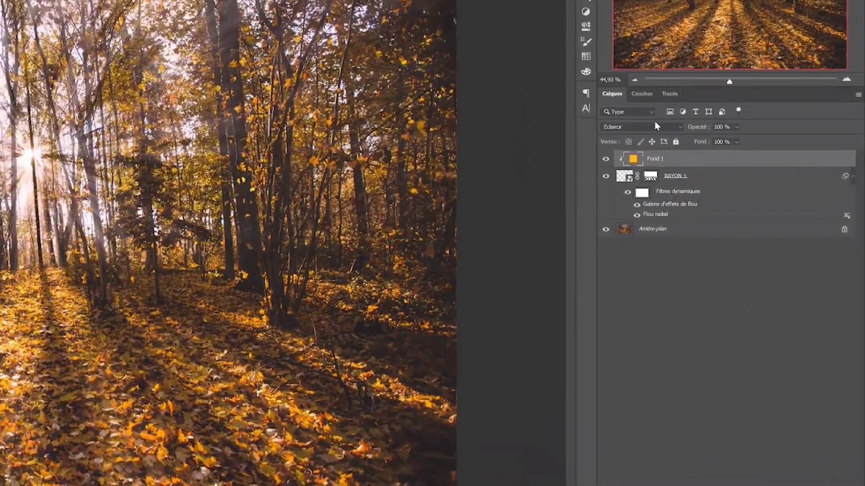
{"action": "left_click", "coordinate": [643, 127]}
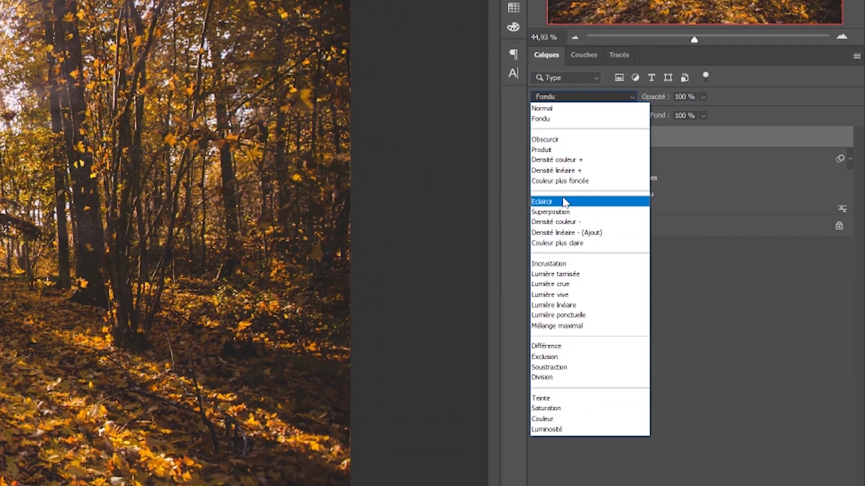
{"action": "left_click", "coordinate": [565, 202]}
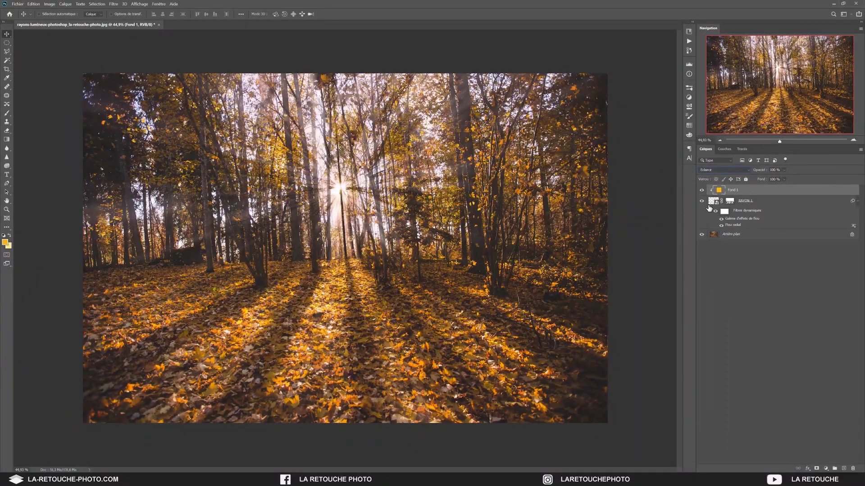
Step: Try other lightening blend modes on Fond 1, from Superposition through to Couleur plus claire
{"action": "key", "text": "shift+alt+o"}
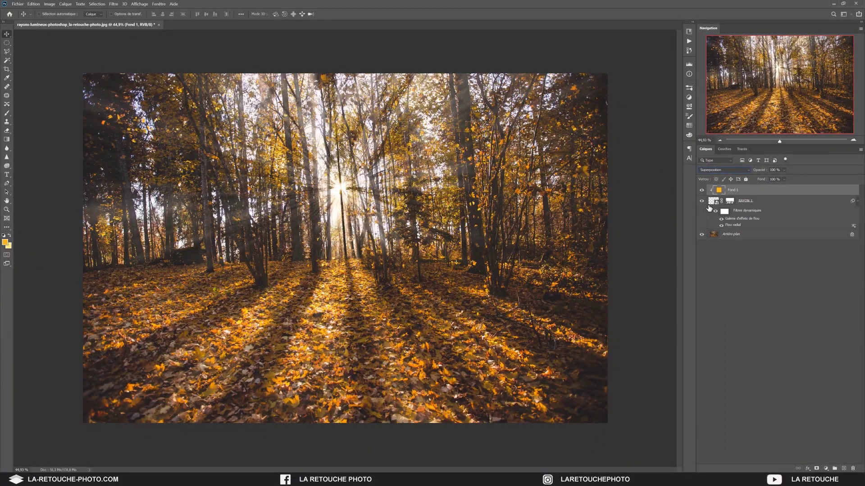
{"action": "key", "text": "shift+alt+g"}
{"action": "key", "text": "shift+alt+o"}
{"action": "key", "text": "shift+alt+w"}
{"action": "key", "text": "shift+plus"}
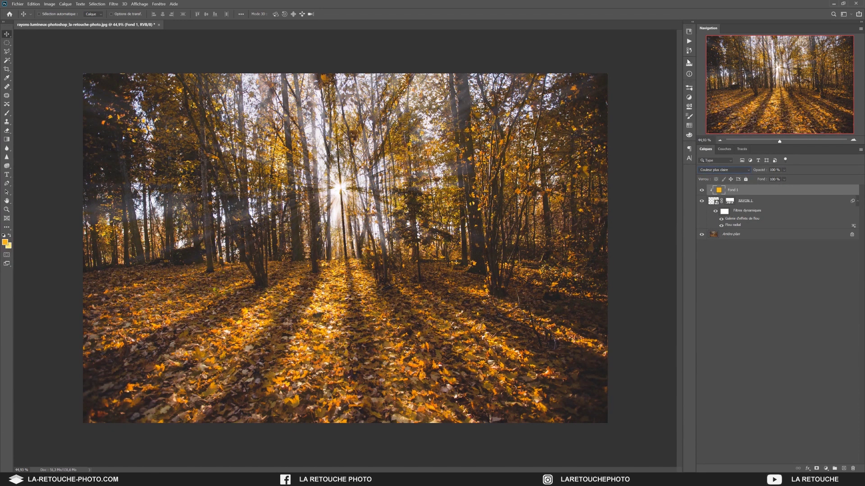
Step: Compare the blend modes tried on Fond 1 through the document history and return to the Superposition state
{"action": "left_click", "coordinate": [690, 51]}
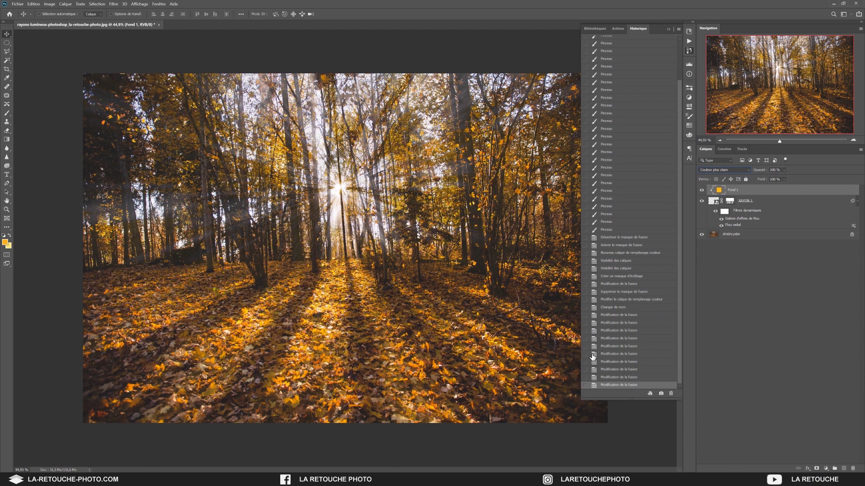
{"action": "left_click", "coordinate": [626, 354]}
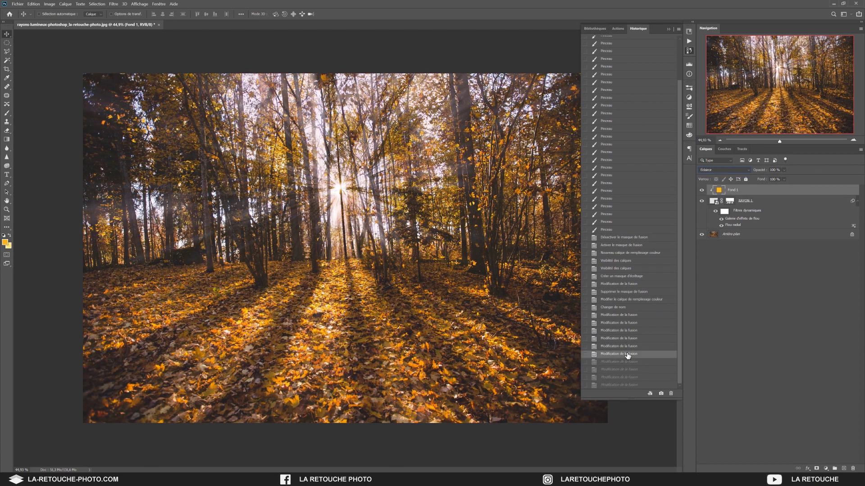
{"action": "left_click", "coordinate": [625, 362]}
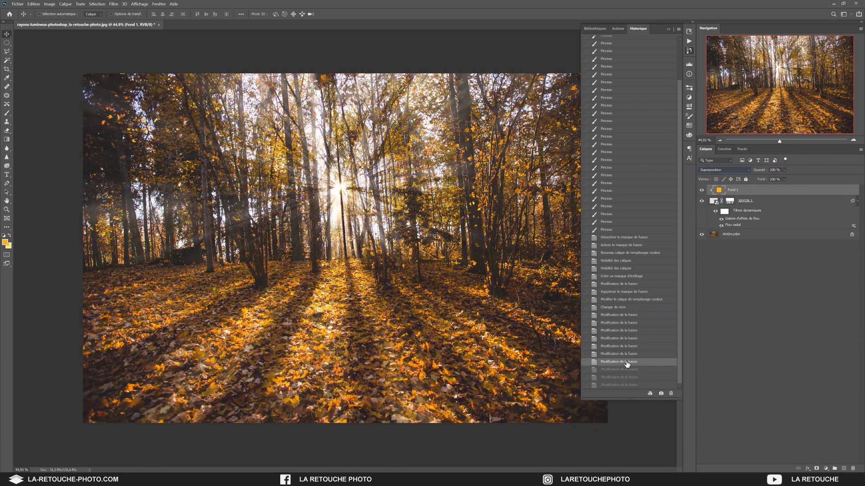
{"action": "left_click", "coordinate": [624, 385]}
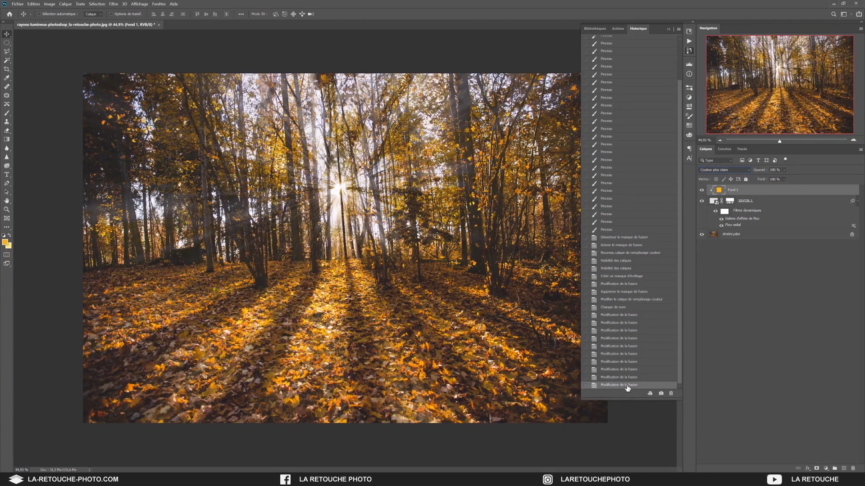
{"action": "left_click", "coordinate": [625, 363]}
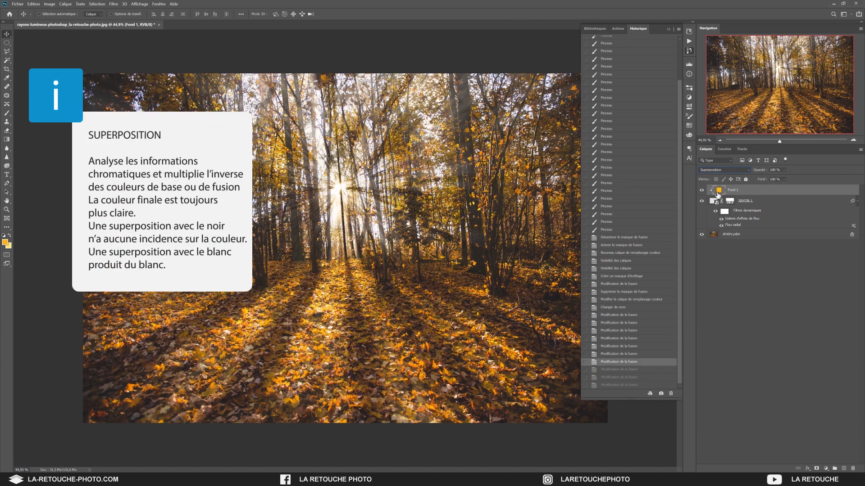
{"action": "left_click", "coordinate": [669, 29]}
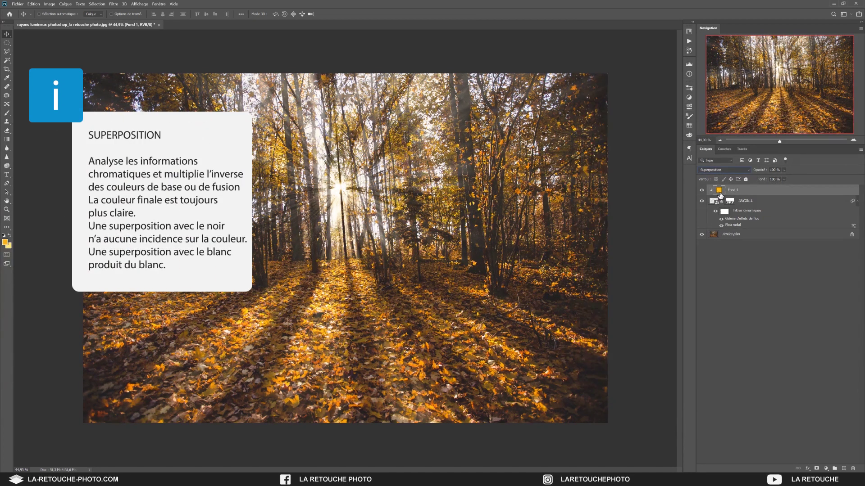
Step: Set the Fond 1 fill color's hue to 34°, raise its saturation, and apply the color
{"action": "double_click", "coordinate": [718, 191]}
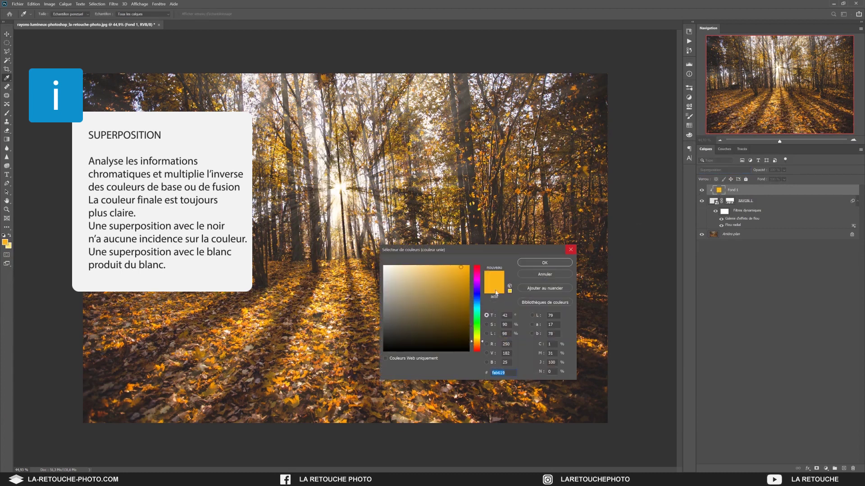
{"action": "left_click", "coordinate": [478, 342]}
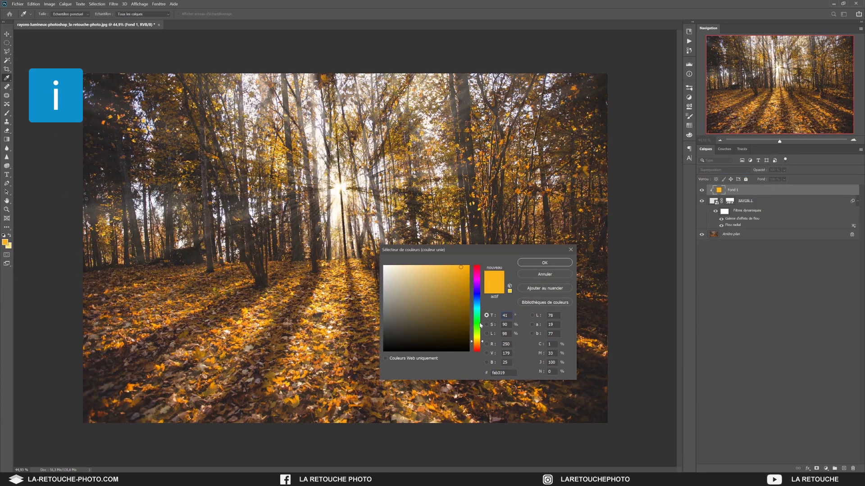
{"action": "key", "text": "shift+Down"}
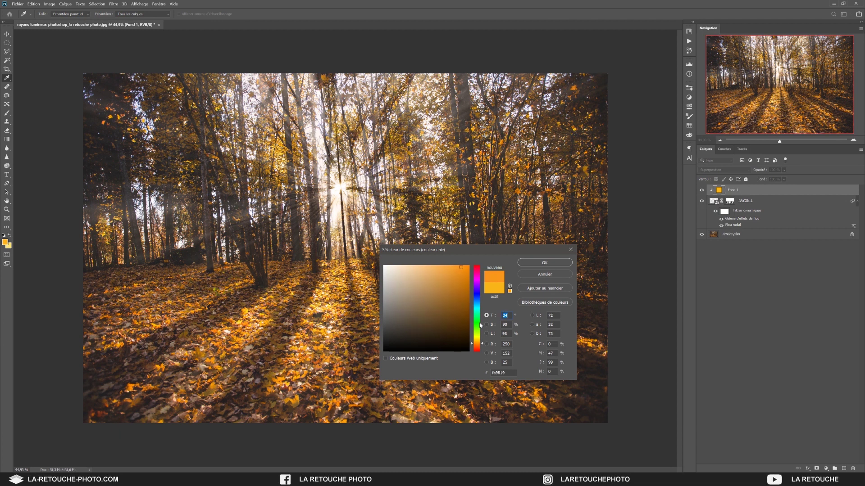
{"action": "key", "text": "Tab"}
{"action": "key", "text": "shift+Up"}
{"action": "key", "text": "Tab"}
{"action": "left_click", "coordinate": [545, 263]}
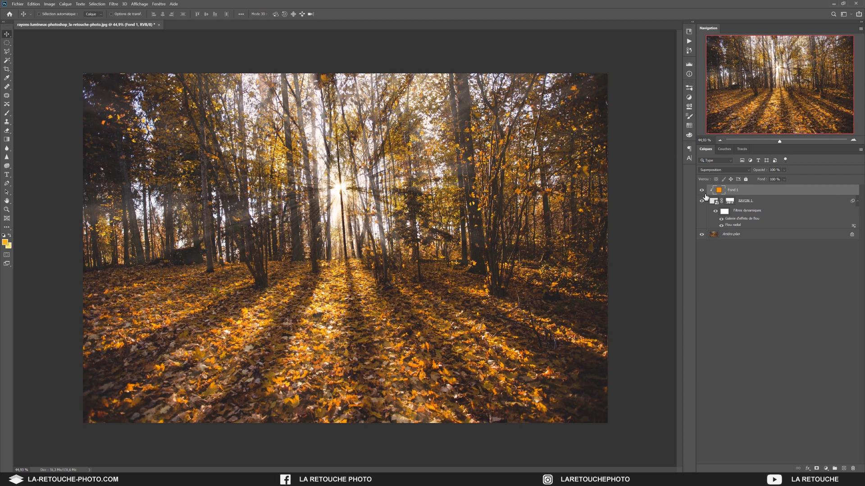
Step: Compare the photo with and without the Fond 1 tint and the RAYON 1 light rays
{"action": "left_click", "coordinate": [702, 191]}
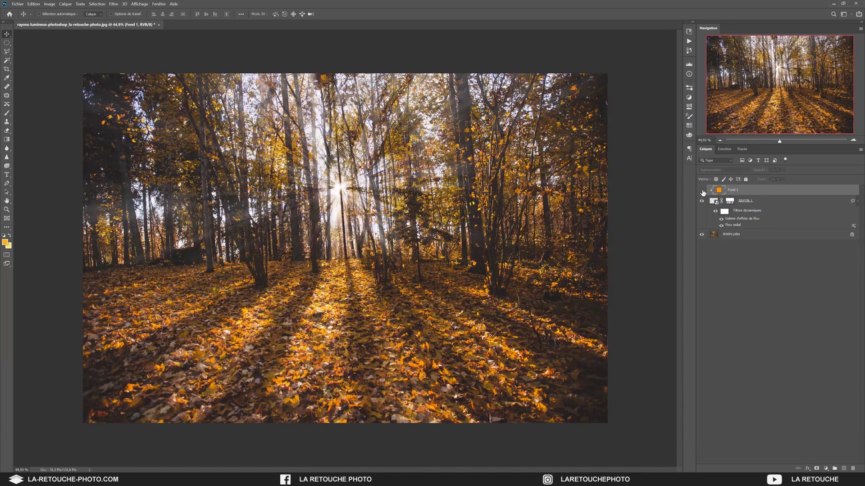
{"action": "left_click", "coordinate": [701, 191]}
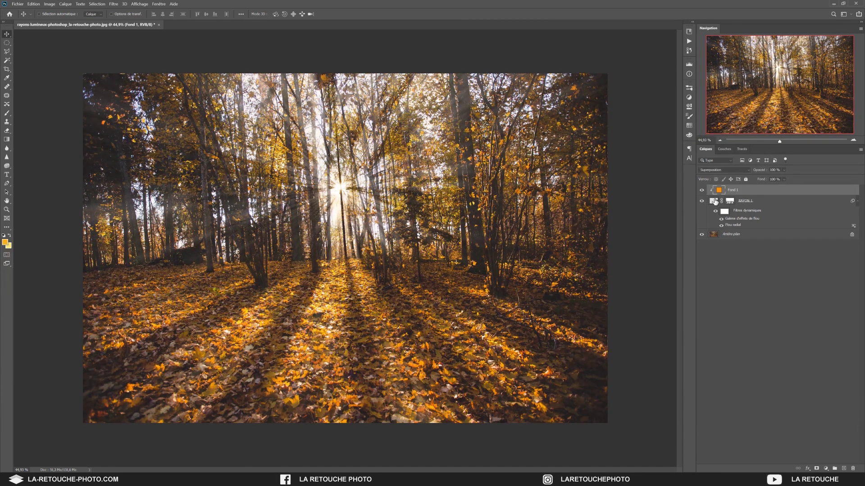
{"action": "left_click", "coordinate": [702, 202]}
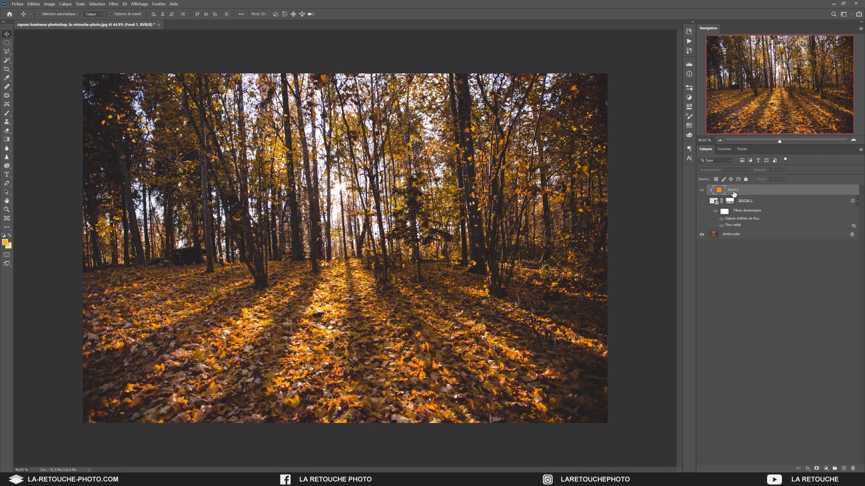
{"action": "left_click", "coordinate": [701, 202]}
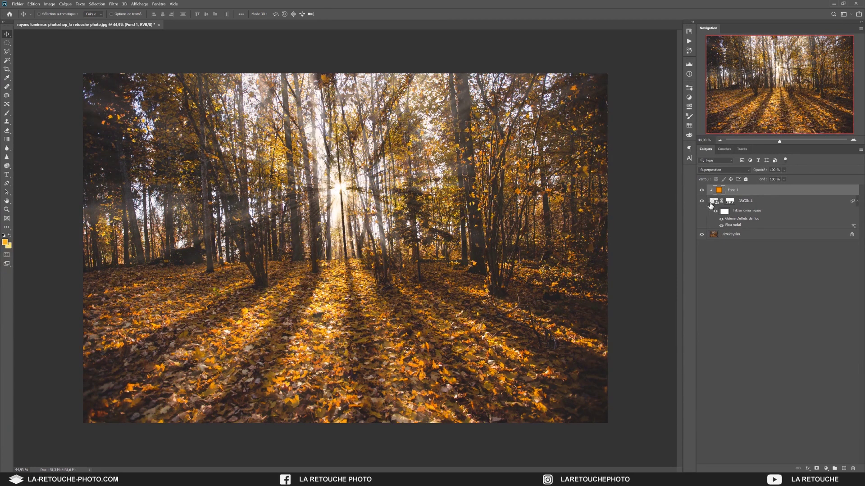
Step: Duplicate the RAYON 1 layer and name the copy RAYON 2
{"action": "left_click", "coordinate": [764, 205]}
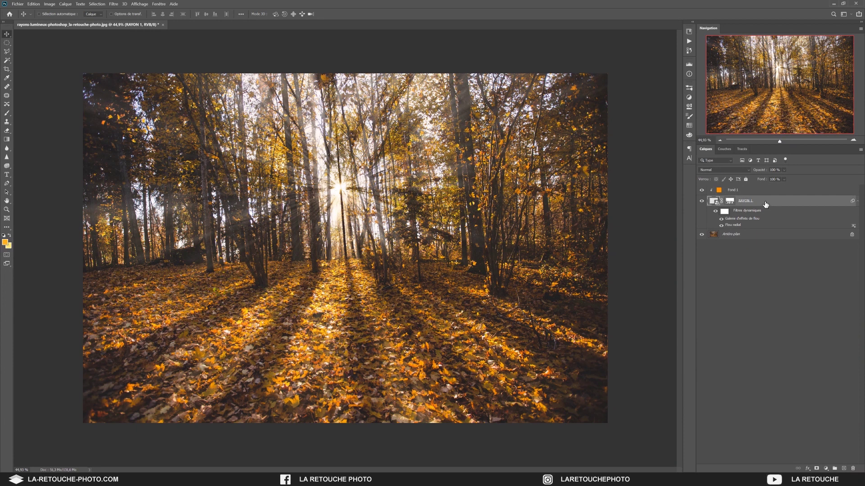
{"action": "right_click", "coordinate": [765, 204]}
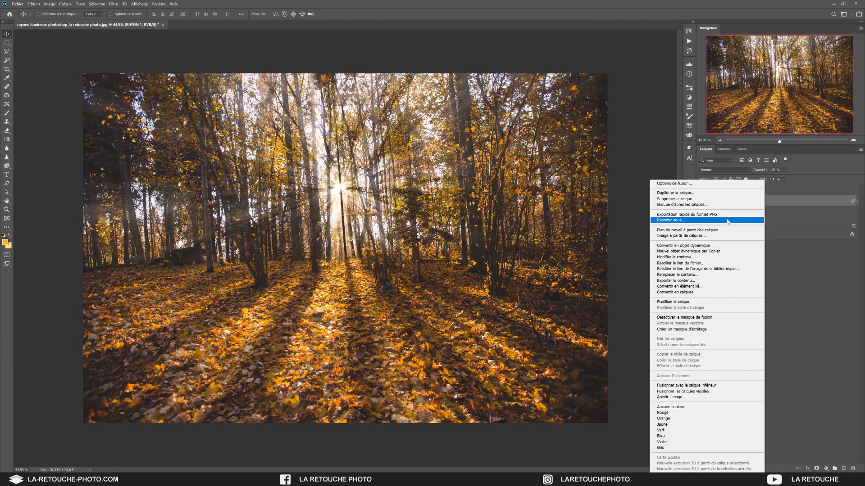
{"action": "left_click", "coordinate": [726, 194]}
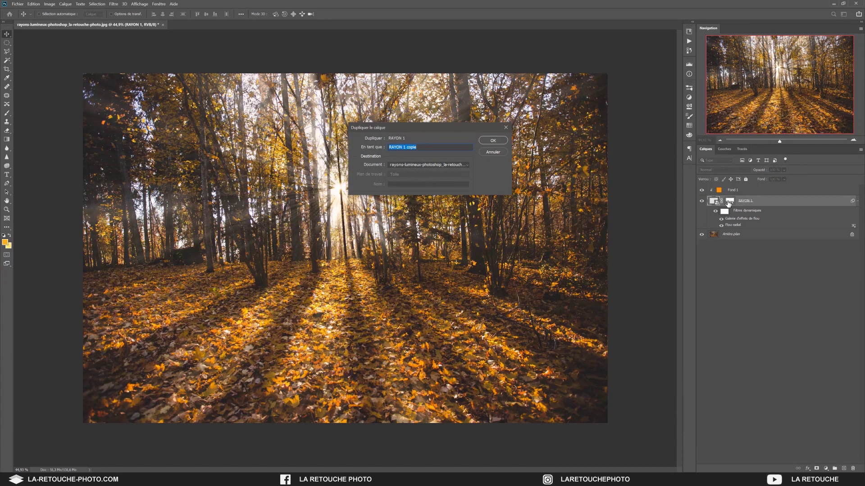
{"action": "left_click", "coordinate": [426, 148]}
{"action": "key", "text": "BackSpace"}
{"action": "key", "text": "BackSpace"}
{"action": "key", "text": "BackSpace"}
{"action": "key", "text": "BackSpace"}
{"action": "key", "text": "BackSpace"}
{"action": "key", "text": "BackSpace"}
{"action": "key", "text": "BackSpace"}
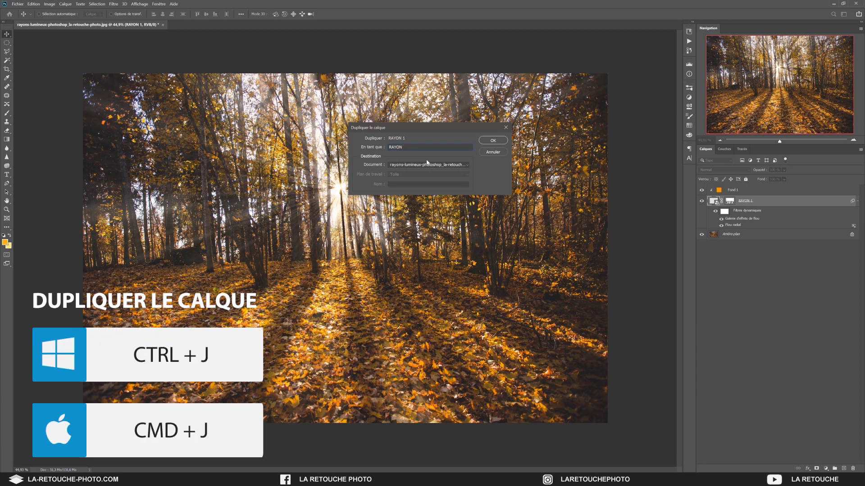
{"action": "left_click", "coordinate": [501, 140]}
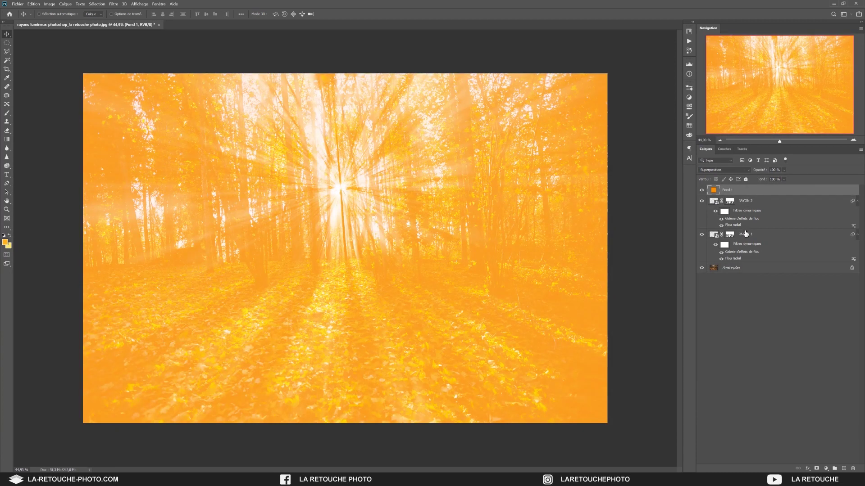
Step: Move Fond 1 directly above RAYON 1 and clip it there, and clip a duplicate of Fond 1 onto RAYON 2
{"action": "left_click_drag", "start_coordinate": [739, 191], "coordinate": [743, 227]}
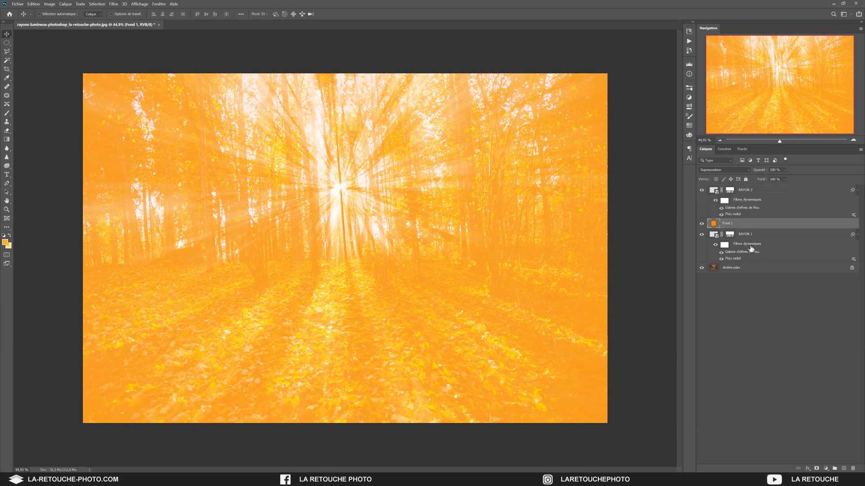
{"action": "left_click", "coordinate": [714, 229], "text": "alt"}
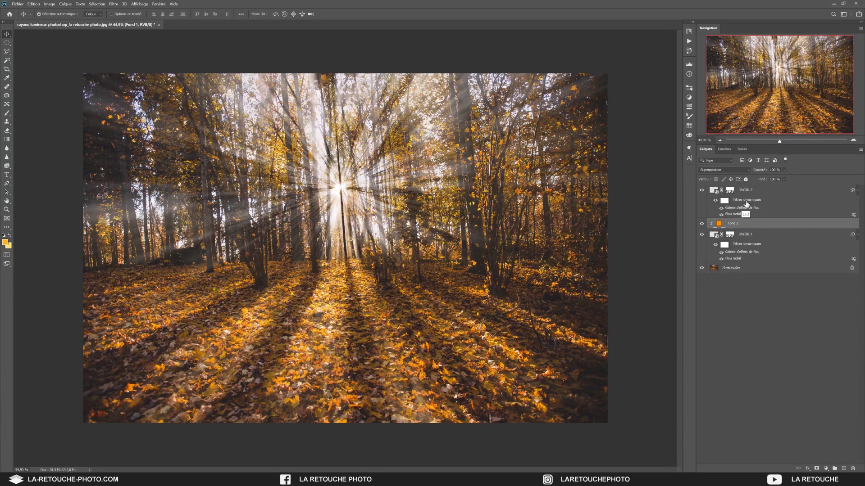
{"action": "key", "text": "ctrl+j"}
{"action": "left_click_drag", "start_coordinate": [736, 224], "coordinate": [738, 188]}
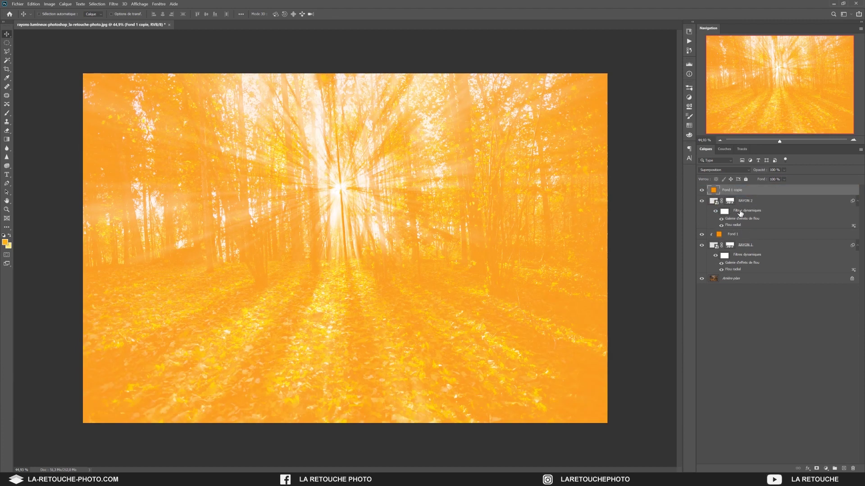
{"action": "left_click", "coordinate": [720, 195], "text": "alt"}
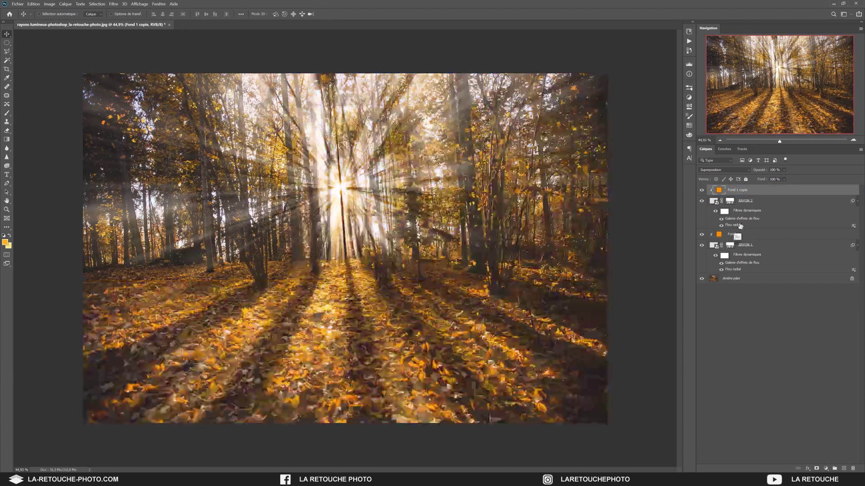
Step: Review the two ray-and-fill layer pairs and compare the photo with and without RAYON 2
{"action": "left_click", "coordinate": [764, 235]}
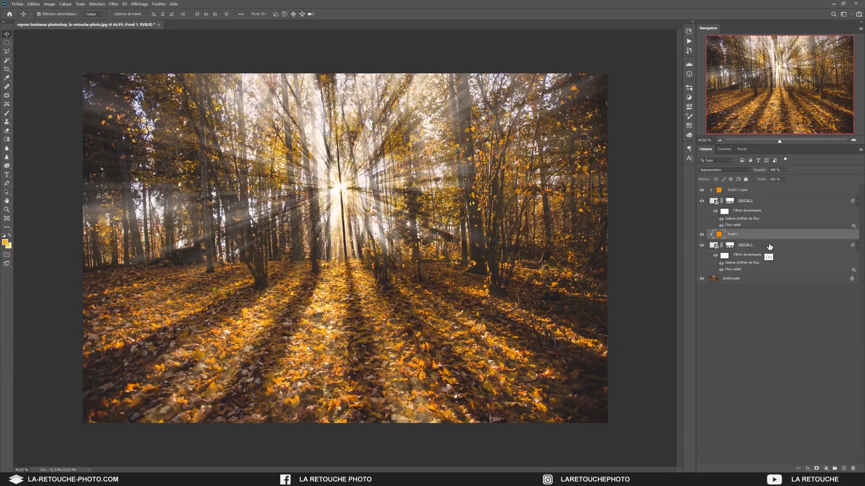
{"action": "left_click", "coordinate": [770, 246], "text": "ctrl"}
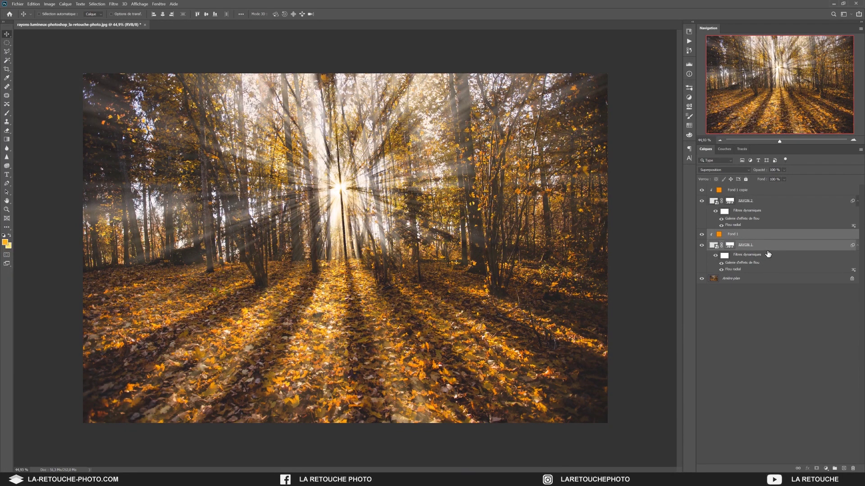
{"action": "left_click", "coordinate": [762, 202]}
{"action": "left_click", "coordinate": [765, 191]}
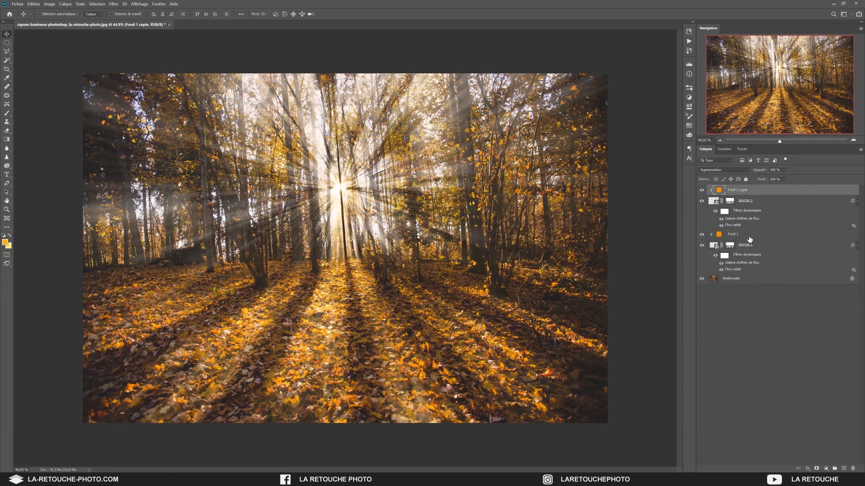
{"action": "left_click", "coordinate": [714, 201]}
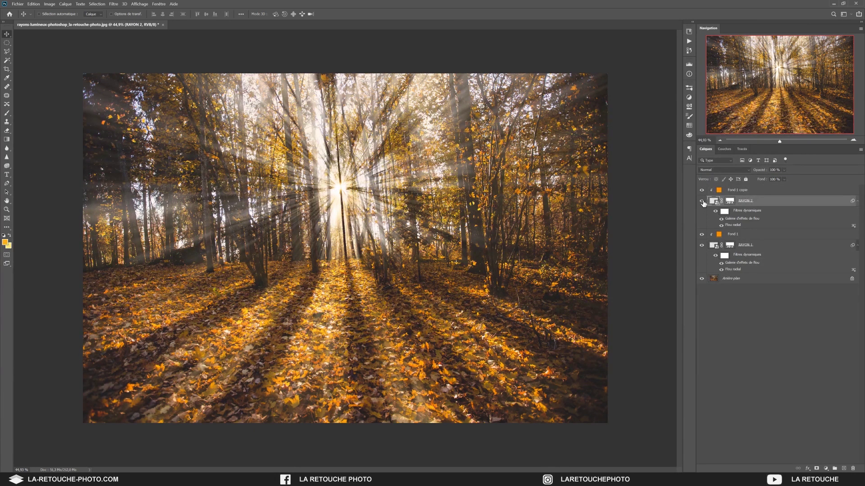
{"action": "left_click", "coordinate": [702, 201]}
{"action": "left_click", "coordinate": [701, 202]}
Step: Select the RAYON 2 layer mask and set up the Gradient tool with a black-to-transparent linear gradient
{"action": "left_click", "coordinate": [730, 201]}
{"action": "key", "text": "g"}
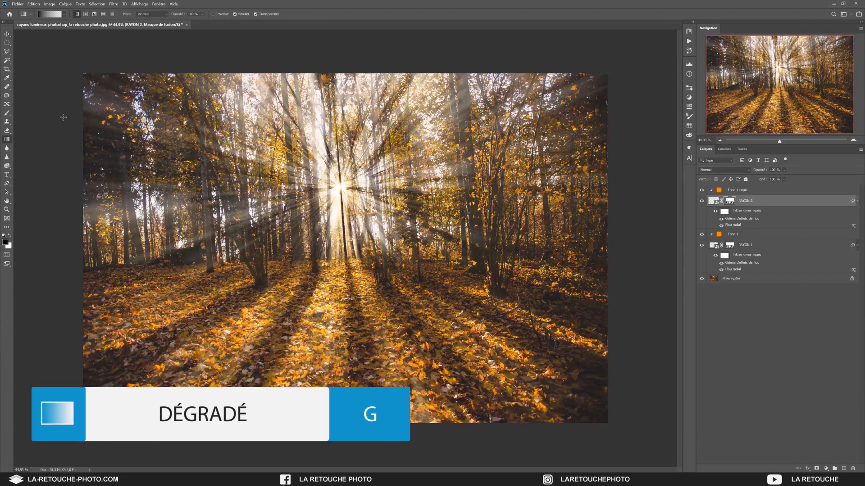
{"action": "left_click", "coordinate": [5, 243]}
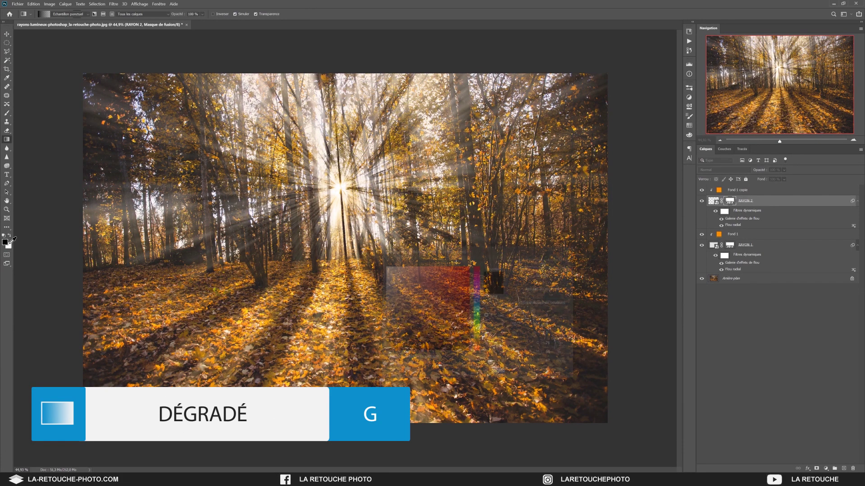
{"action": "left_click", "coordinate": [546, 259]}
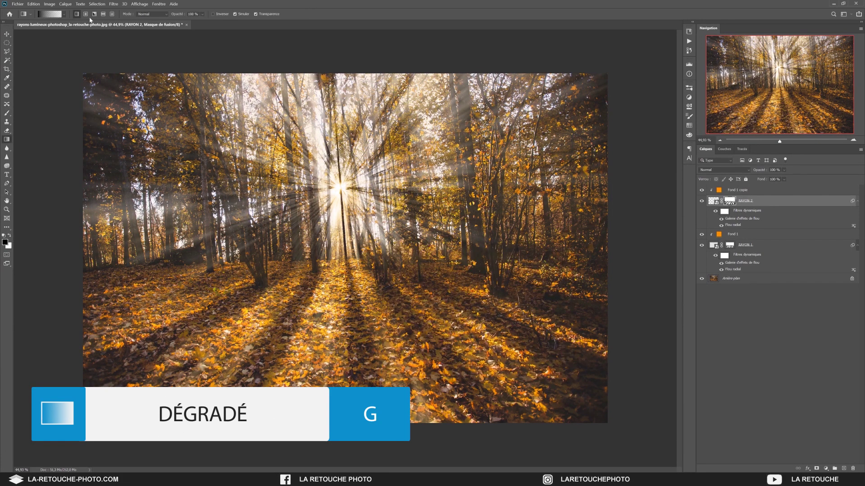
{"action": "left_click", "coordinate": [54, 15]}
{"action": "left_click", "coordinate": [497, 300]}
{"action": "left_click", "coordinate": [346, 317]}
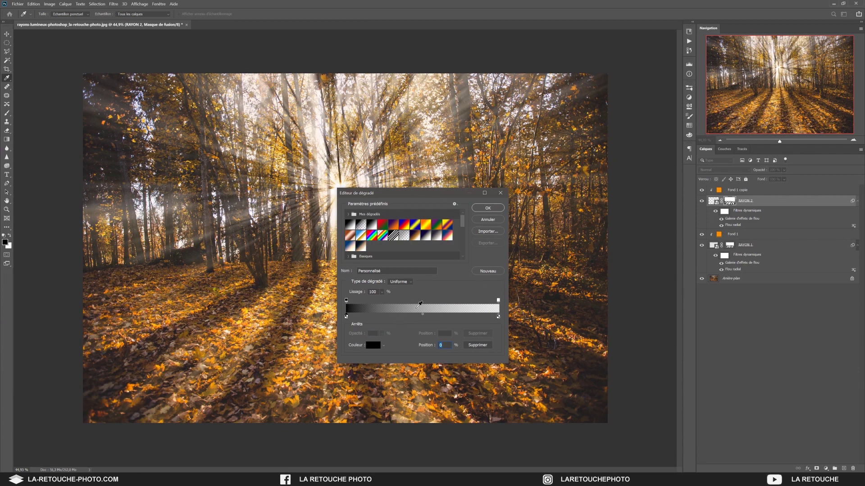
{"action": "left_click", "coordinate": [488, 208]}
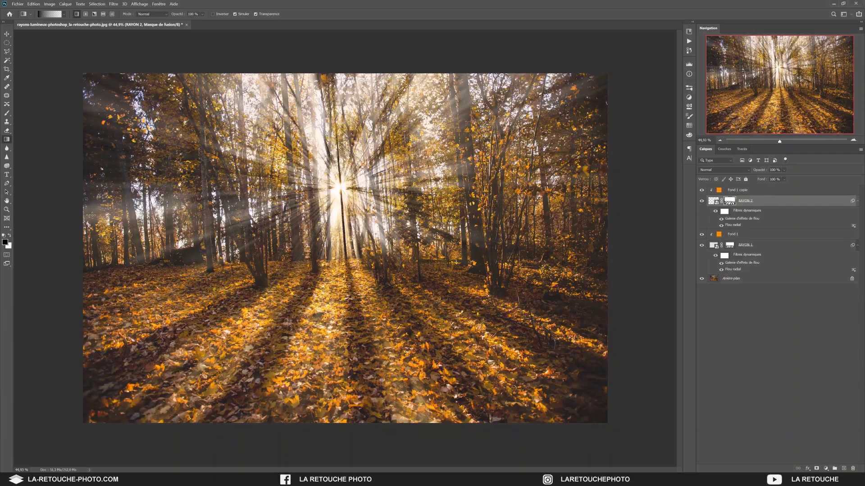
Step: Fade the RAYON 2 mask with black gradients from the image's four edges in to the sun, and check the mask on its own
{"action": "left_click_drag", "start_coordinate": [169, 460], "coordinate": [494, 432]}
{"action": "left_click_drag", "start_coordinate": [246, 217], "coordinate": [339, 188]}
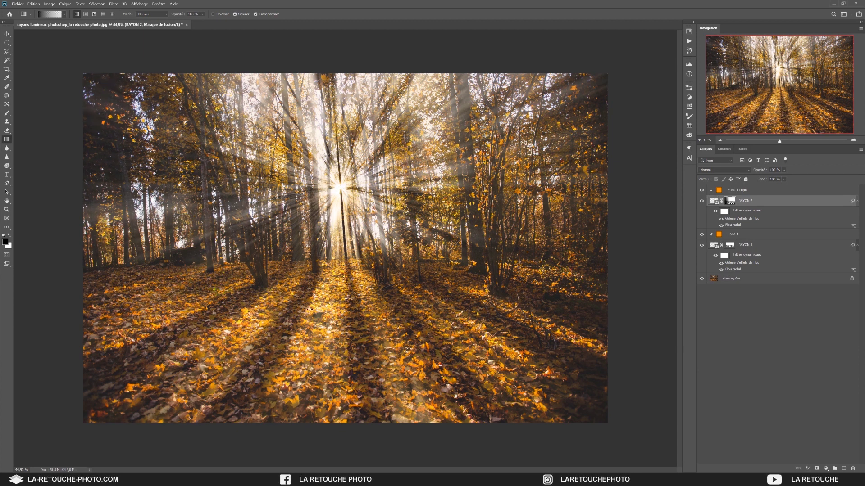
{"action": "left_click_drag", "start_coordinate": [619, 188], "coordinate": [331, 242]}
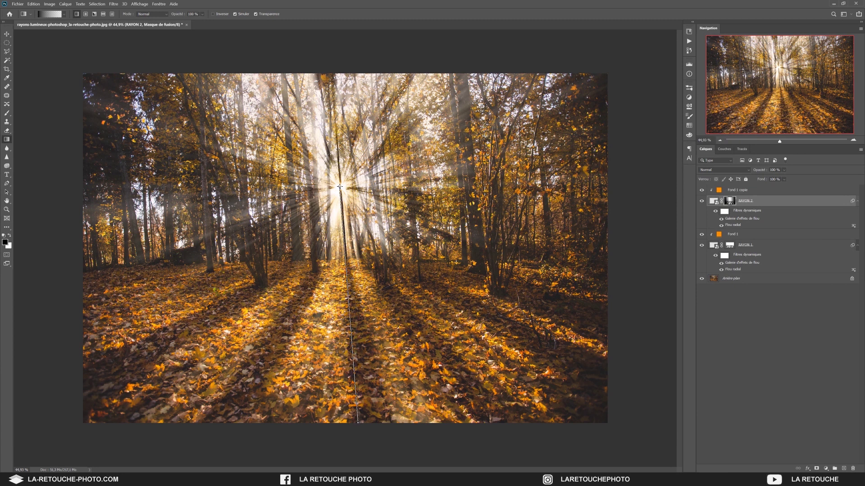
{"action": "left_click_drag", "start_coordinate": [334, 59], "coordinate": [340, 186]}
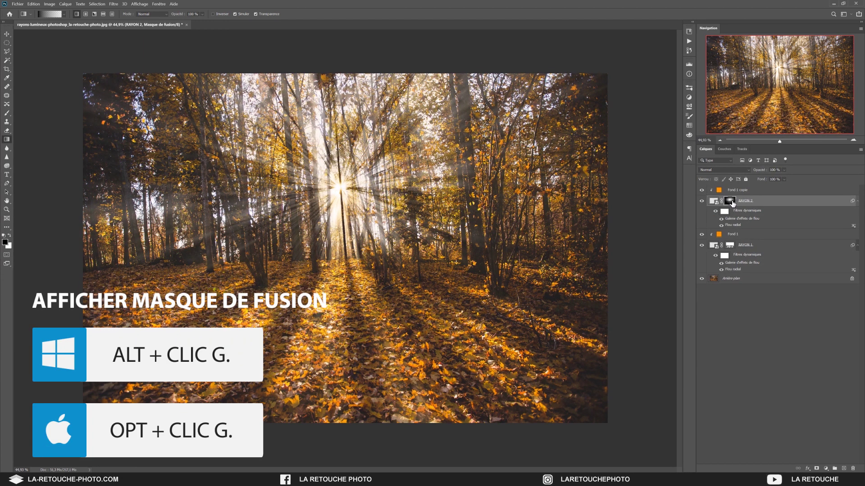
{"action": "left_click", "coordinate": [733, 204], "text": "alt"}
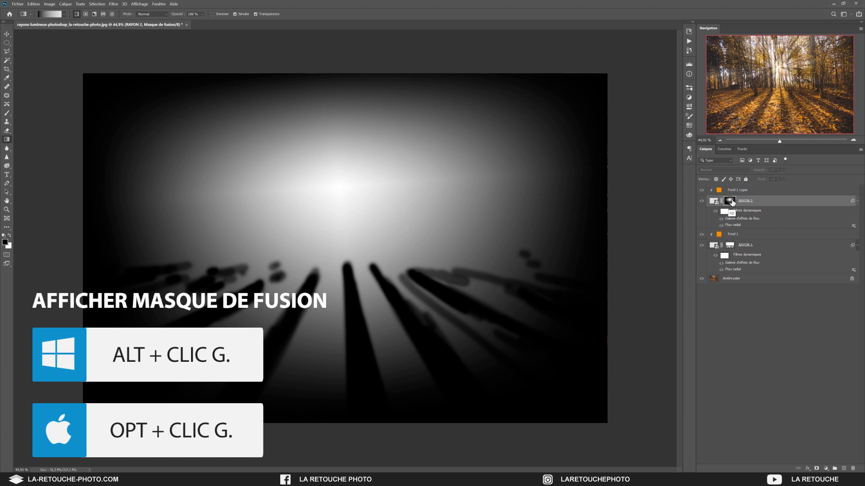
{"action": "left_click", "coordinate": [732, 203], "text": "alt"}
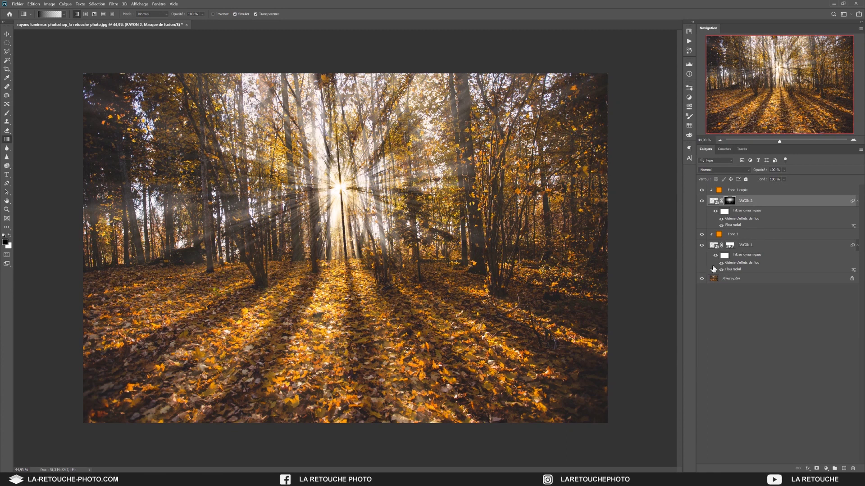
Step: Reduce the radial blur amount of the RAYON 1 layer's smart filter to 60
{"action": "left_click", "coordinate": [738, 272]}
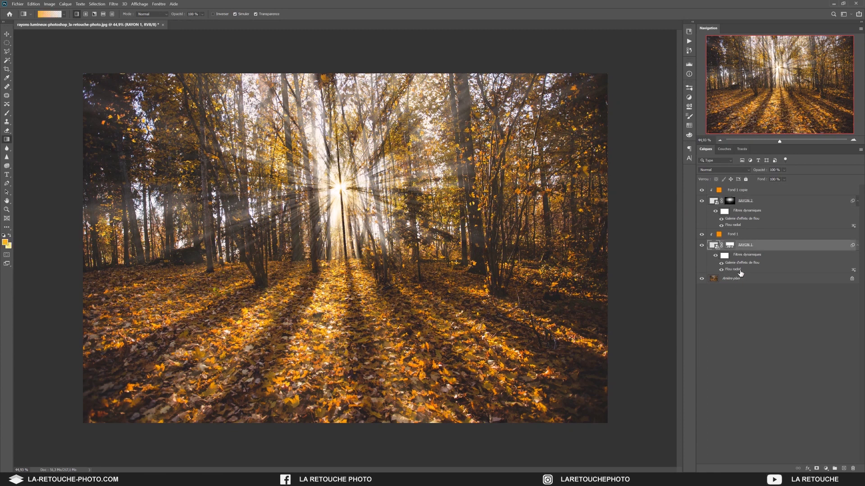
{"action": "double_click", "coordinate": [740, 271]}
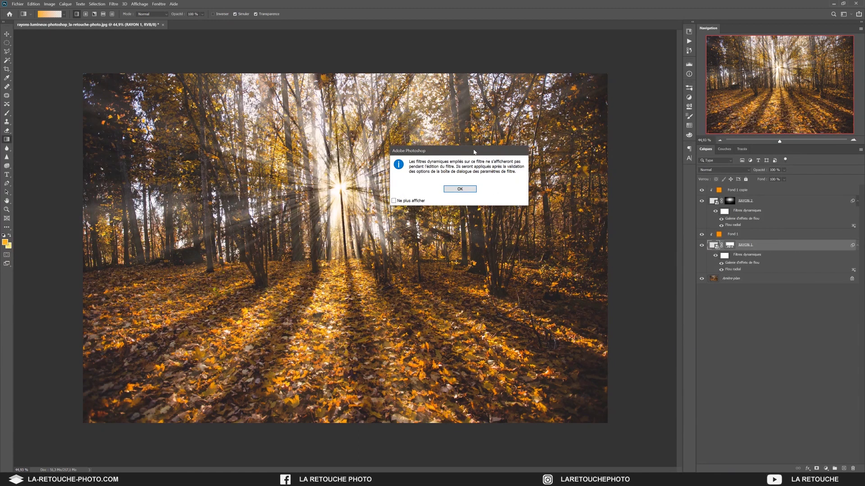
{"action": "left_click_drag", "start_coordinate": [474, 152], "coordinate": [428, 196]}
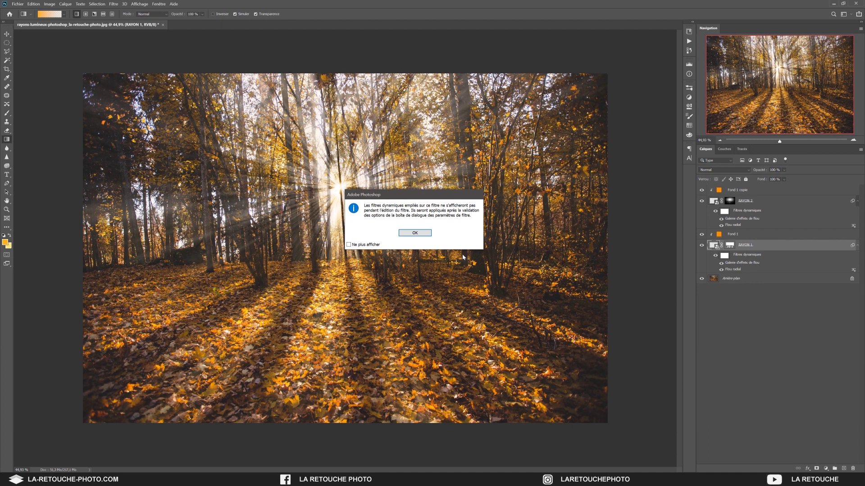
{"action": "left_click", "coordinate": [423, 234]}
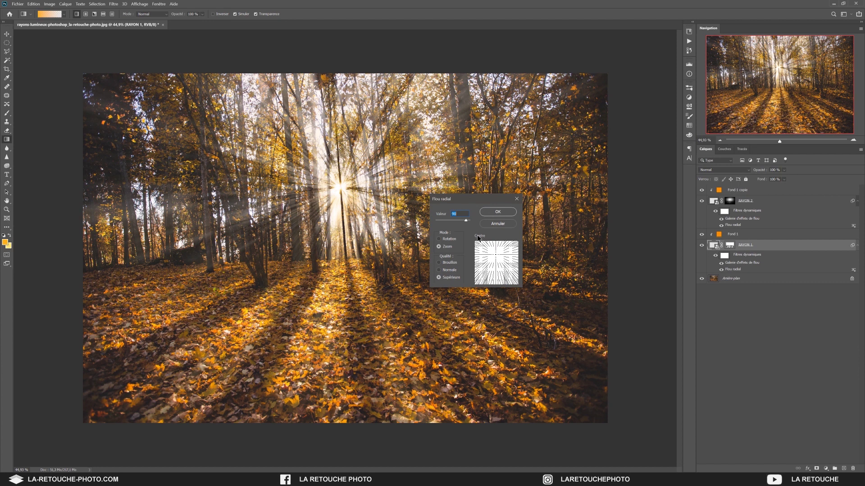
{"action": "key", "text": "shift+Down"}
{"action": "key", "text": "shift+Down"}
{"action": "key", "text": "shift+Down"}
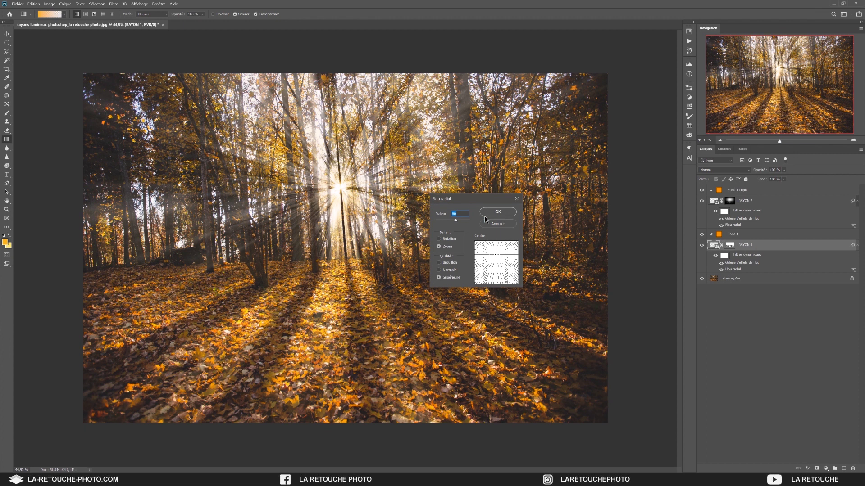
{"action": "left_click", "coordinate": [509, 213]}
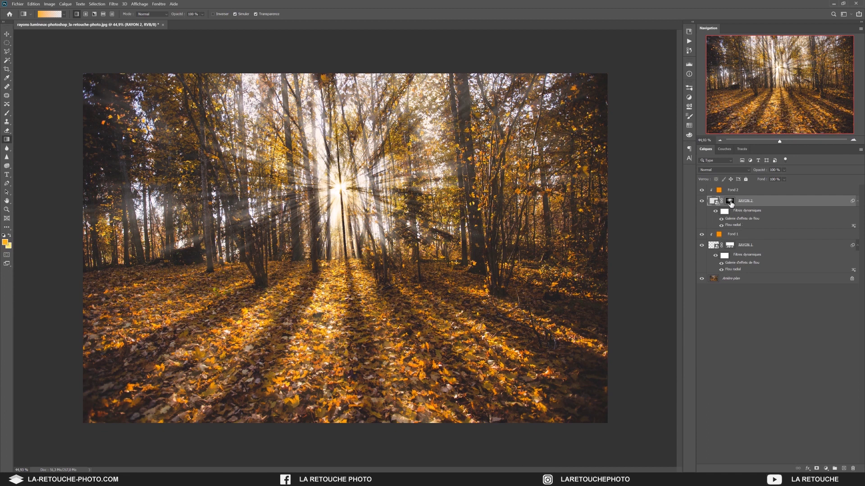
Step: Change the Fond 1 fill colour to hue 42° and saturation 90%
{"action": "left_click", "coordinate": [730, 201]}
{"action": "key", "text": "d"}
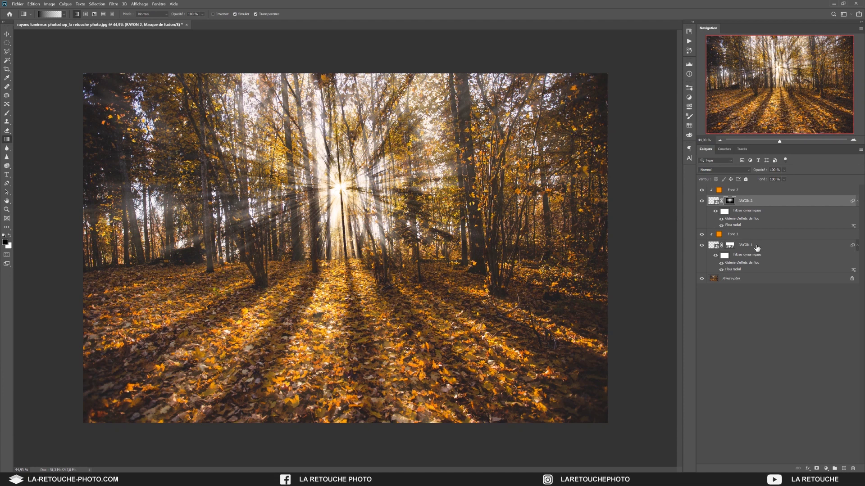
{"action": "left_click", "coordinate": [734, 237]}
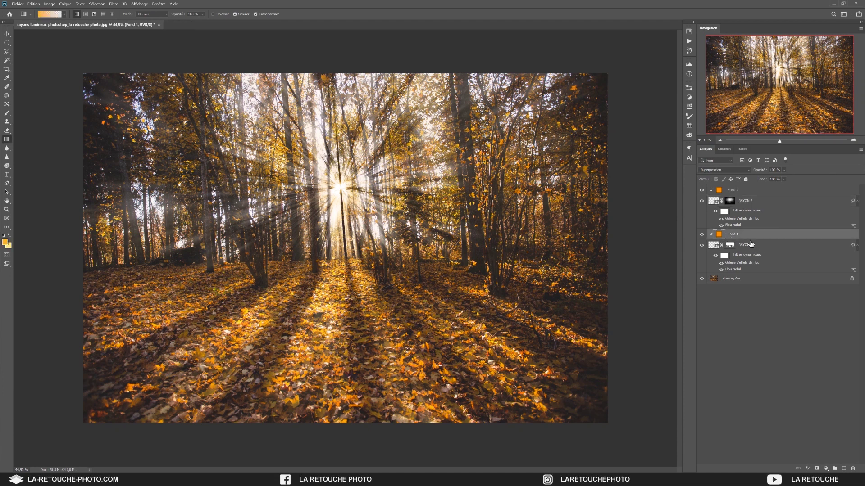
{"action": "double_click", "coordinate": [719, 235]}
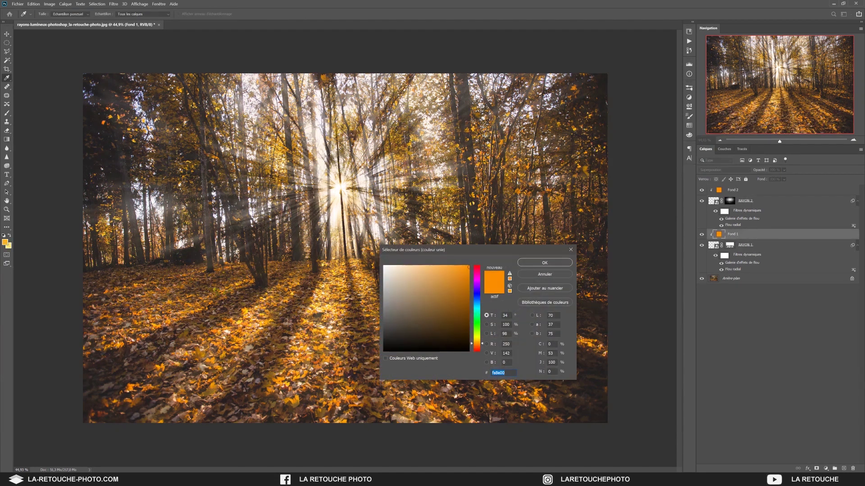
{"action": "key", "text": "Tab"}
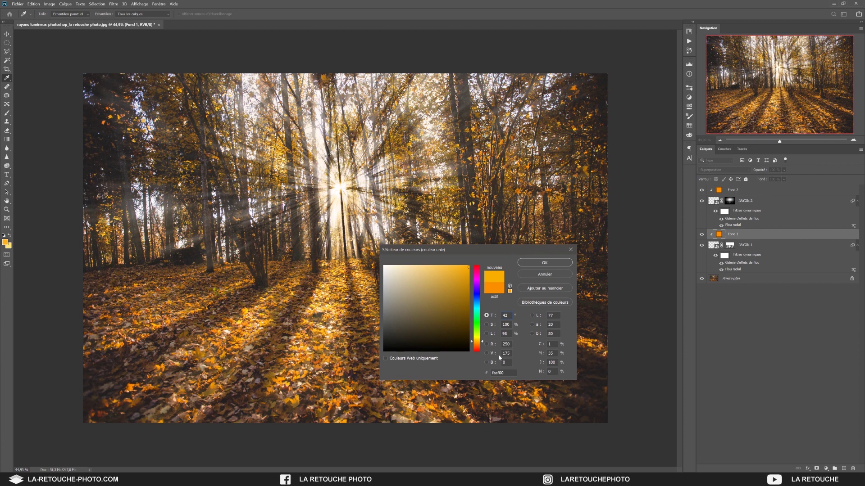
{"action": "key", "text": "Tab"}
{"action": "type", "text": "90"}
{"action": "left_click", "coordinate": [566, 263]}
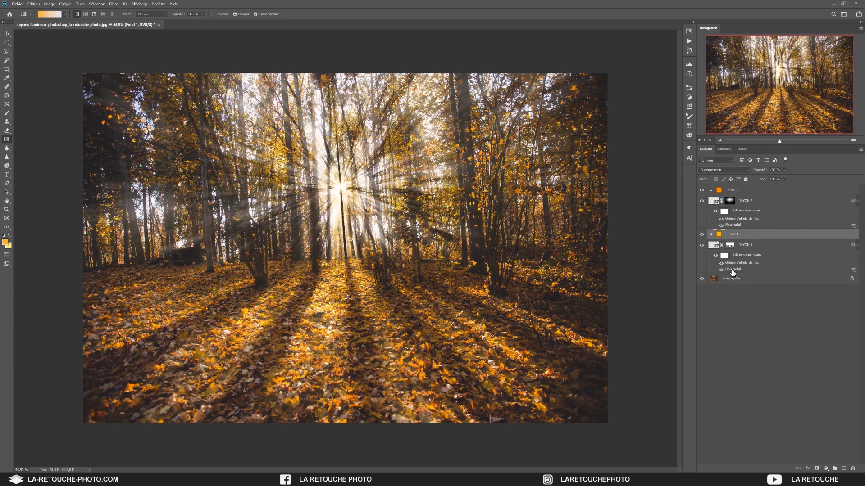
Step: Group the Fond and RAYON layers, name the group RAYONS, and compare the photo with and without it
{"action": "left_click", "coordinate": [765, 191]}
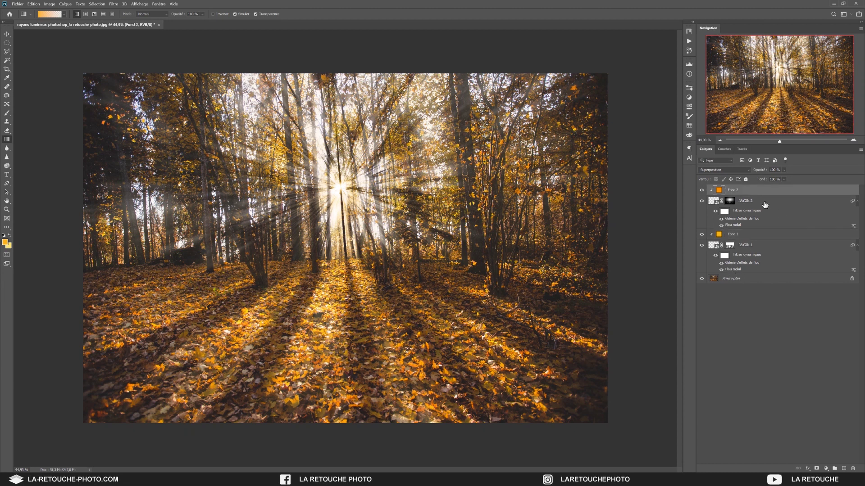
{"action": "left_click", "coordinate": [774, 248], "text": "shift"}
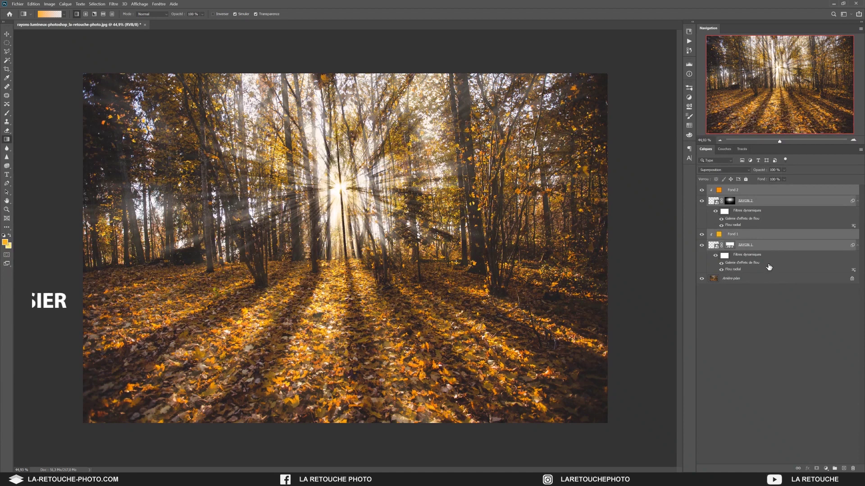
{"action": "key", "text": "ctrl+g"}
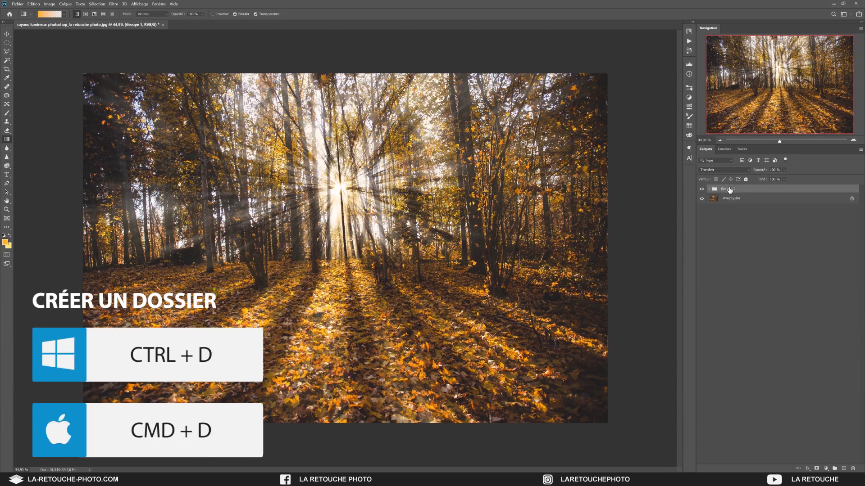
{"action": "double_click", "coordinate": [729, 189]}
{"action": "type", "text": "RAYON"}
{"action": "key", "text": "Return"}
{"action": "double_click", "coordinate": [732, 190]}
{"action": "type", "text": "S"}
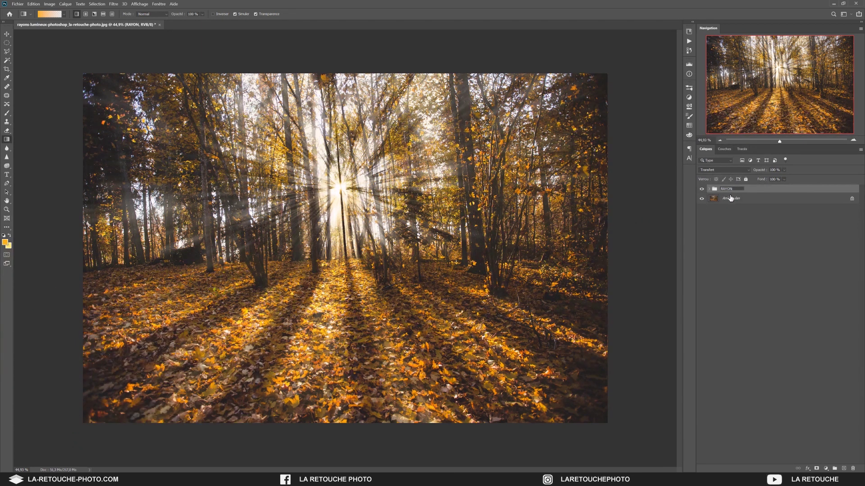
{"action": "key", "text": "Return"}
{"action": "left_click", "coordinate": [702, 190]}
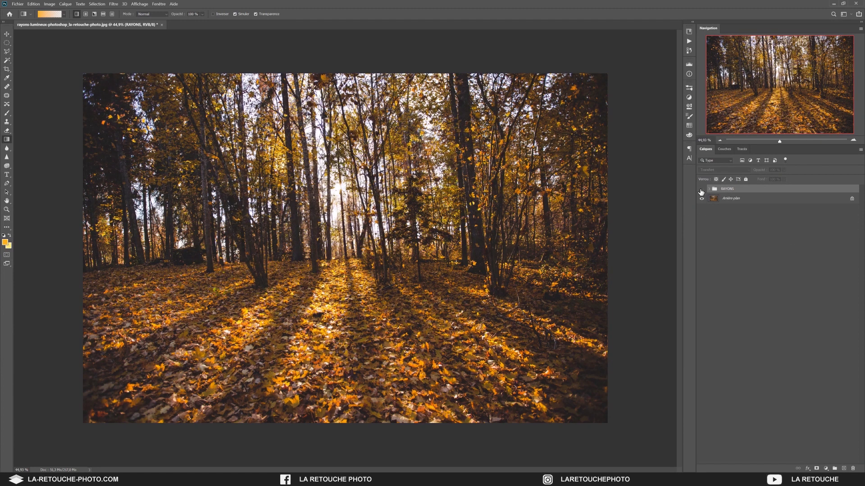
{"action": "left_click", "coordinate": [701, 189]}
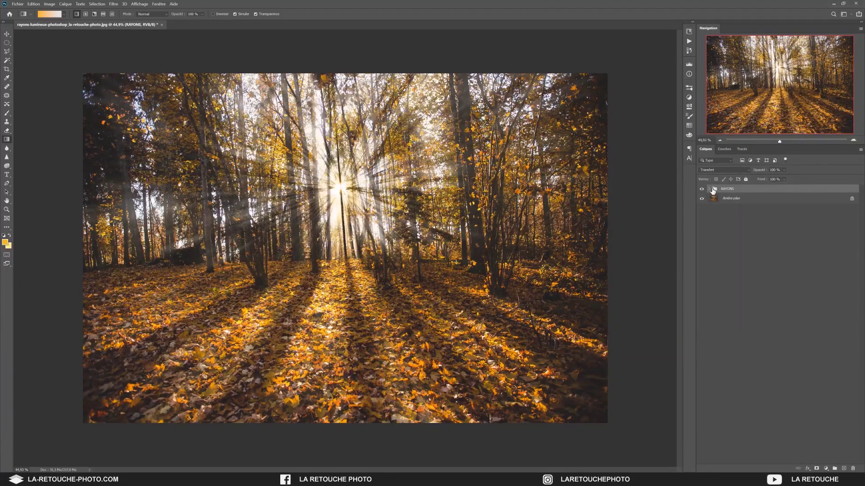
Step: In the RAYONS group, set the Fond 2 fill's hue to 32° and its blending mode to Incrustation, comparing the blend change through the history
{"action": "left_click", "coordinate": [709, 188]}
{"action": "double_click", "coordinate": [724, 199]}
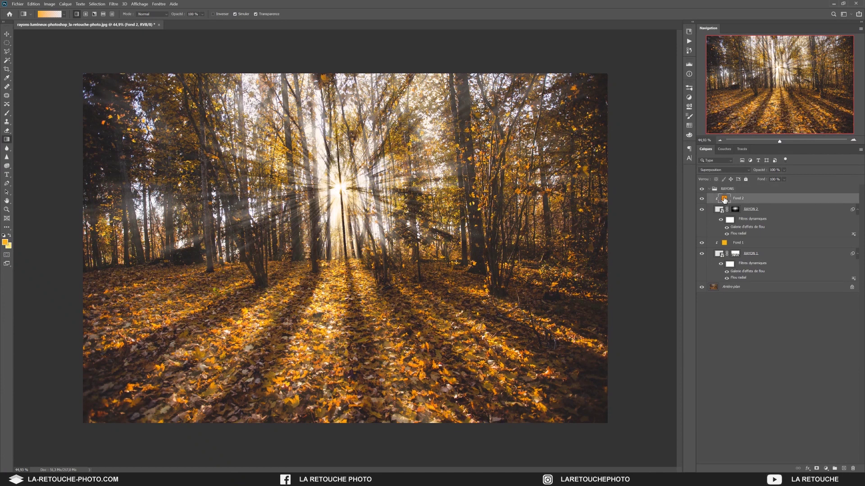
{"action": "left_click", "coordinate": [508, 316]}
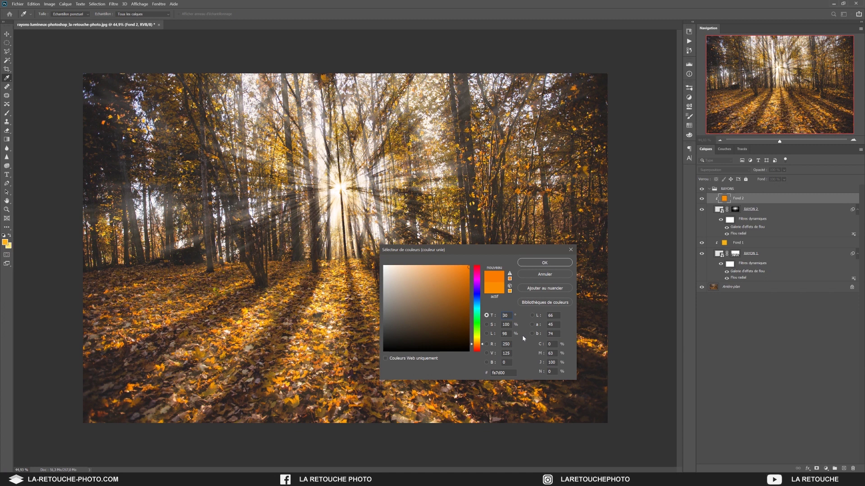
{"action": "key", "text": "Return"}
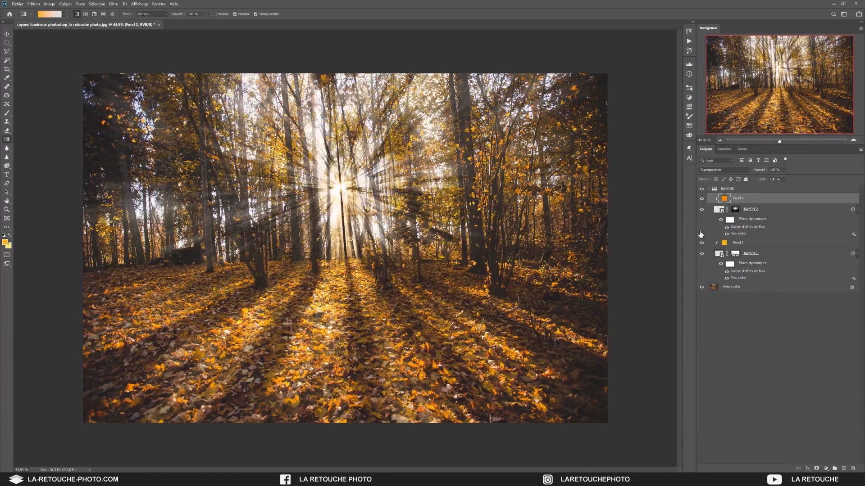
{"action": "left_click", "coordinate": [732, 172]}
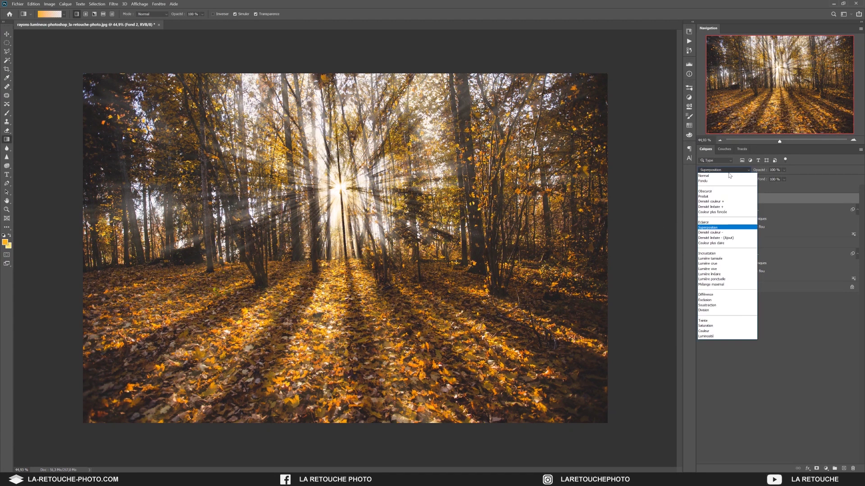
{"action": "left_click", "coordinate": [707, 254]}
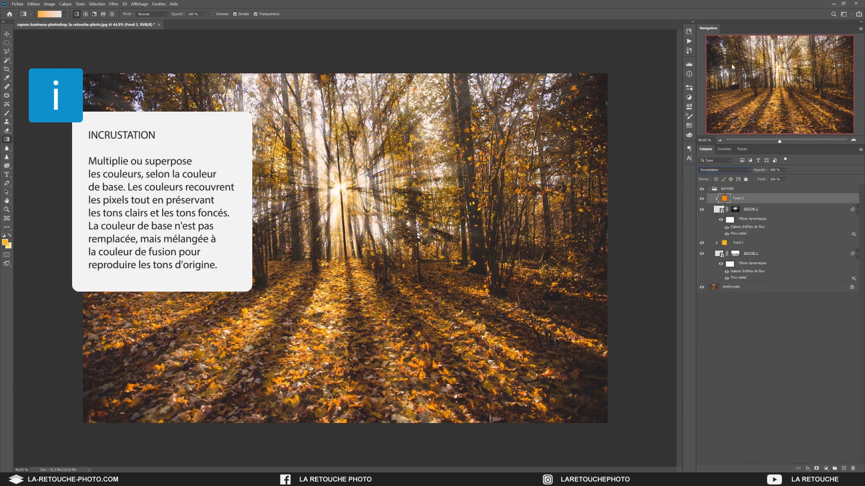
{"action": "left_click", "coordinate": [689, 51]}
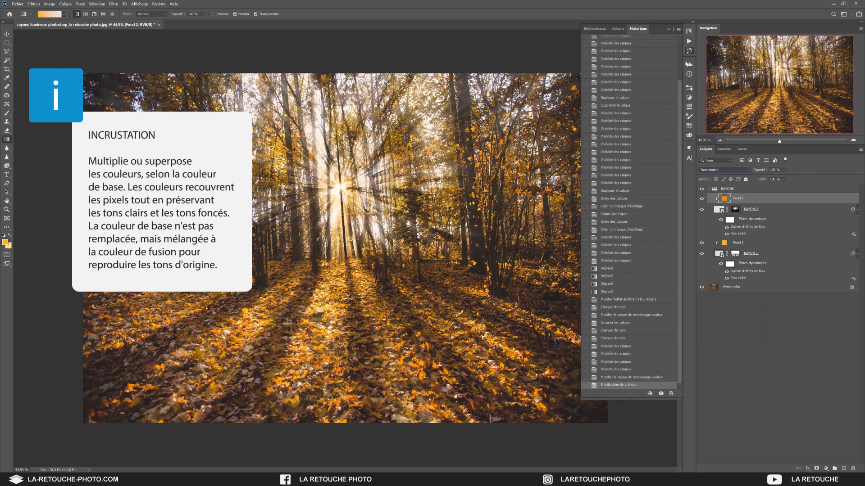
{"action": "left_click", "coordinate": [631, 378]}
{"action": "left_click", "coordinate": [627, 385]}
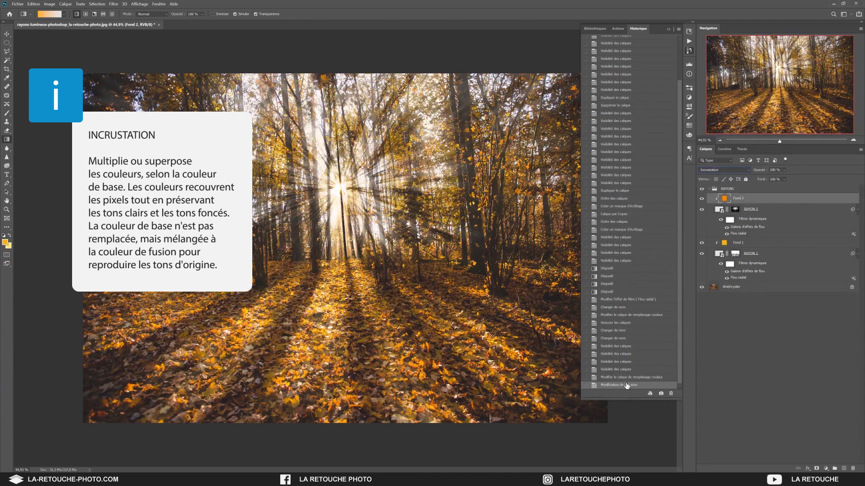
Step: Change the Fond 2 fill colour to hue 36° and saturation 92%
{"action": "double_click", "coordinate": [723, 200]}
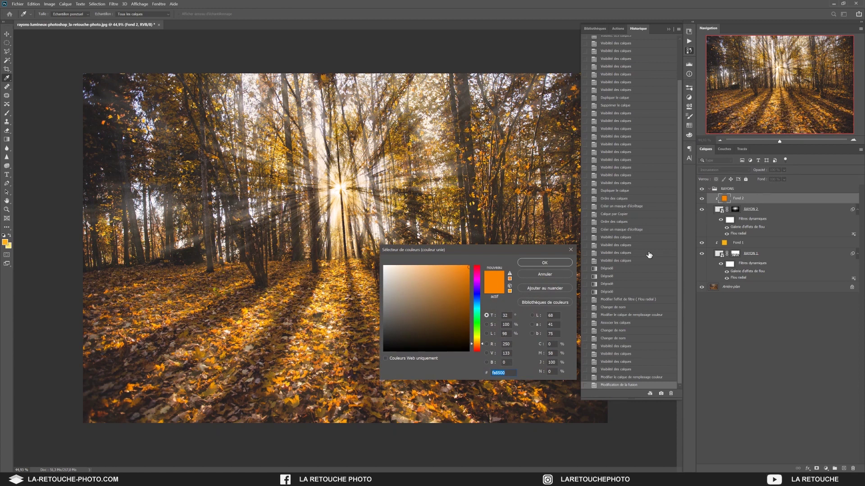
{"action": "left_click", "coordinate": [507, 315]}
{"action": "key", "text": "Tab"}
{"action": "key", "text": "shift+Down"}
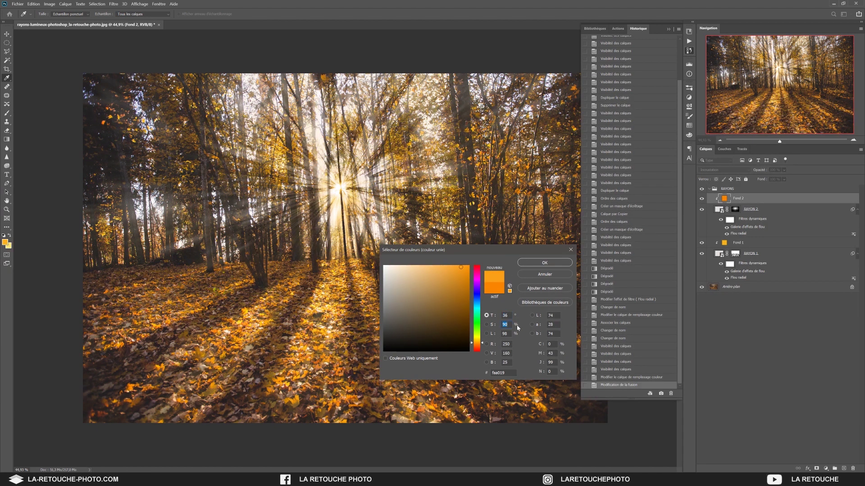
{"action": "type", "text": "92"}
{"action": "left_click", "coordinate": [544, 262]}
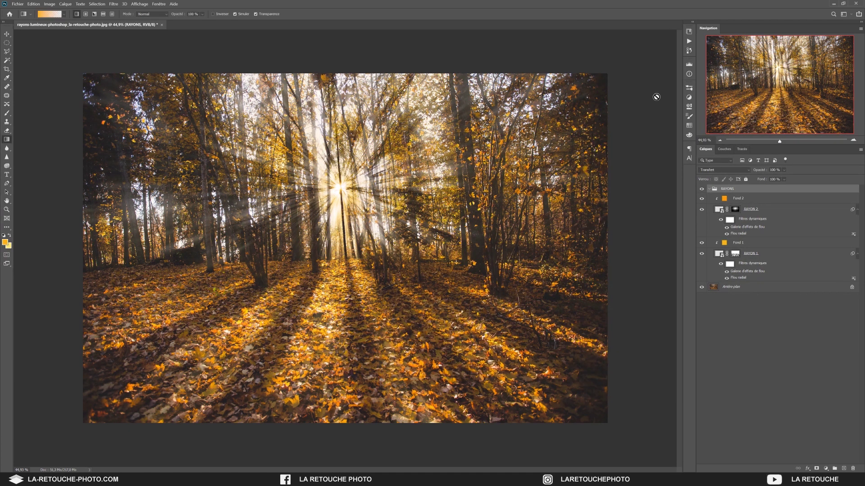
Step: Set the radial blur amount of the RAYON 2 layer's smart filter to 80 and compare it with the previous history state
{"action": "double_click", "coordinate": [739, 235]}
{"action": "left_click", "coordinate": [414, 233]}
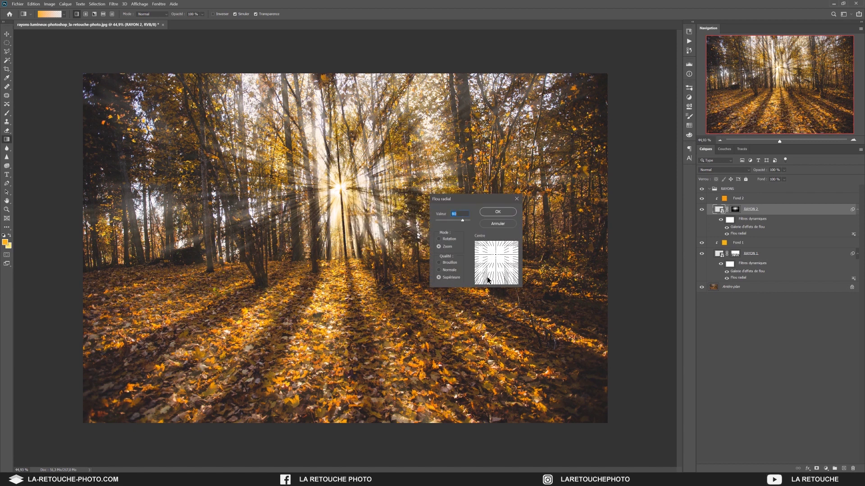
{"action": "left_click", "coordinate": [498, 211]}
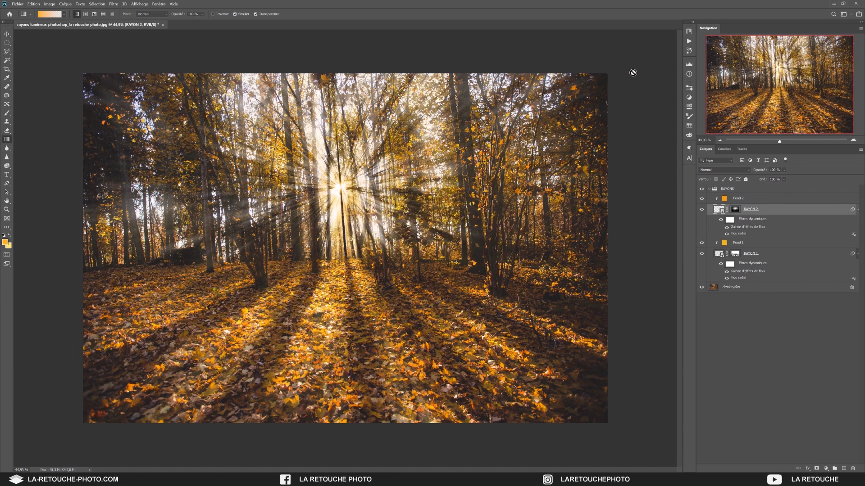
{"action": "left_click", "coordinate": [690, 51]}
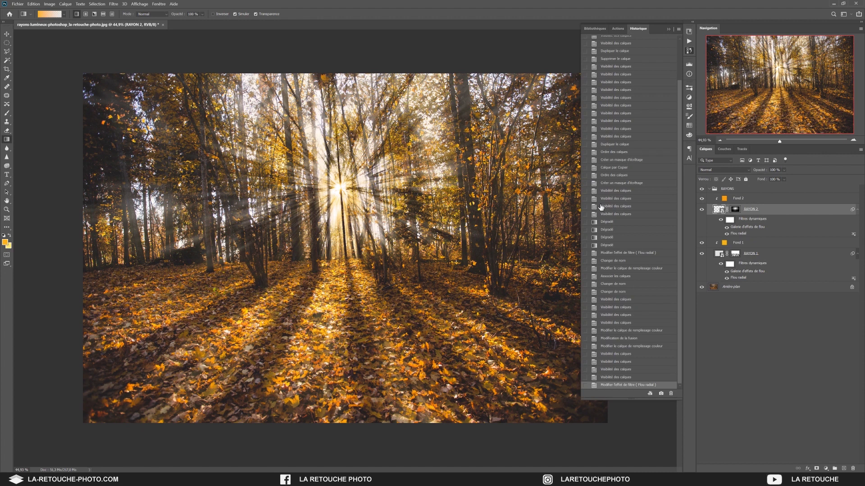
{"action": "left_click", "coordinate": [624, 378]}
{"action": "left_click", "coordinate": [668, 29]}
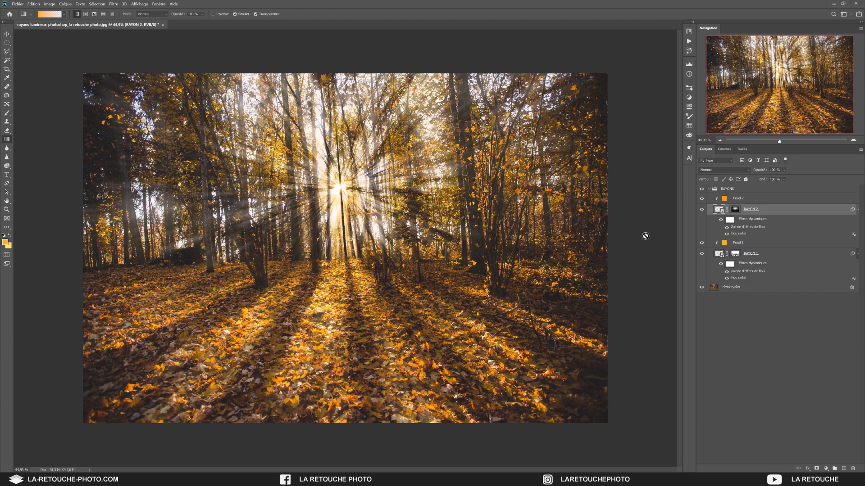
Step: In the RAYON 2 layer's blending options, raise the underlying layer's black threshold to 88
{"action": "double_click", "coordinate": [832, 209]}
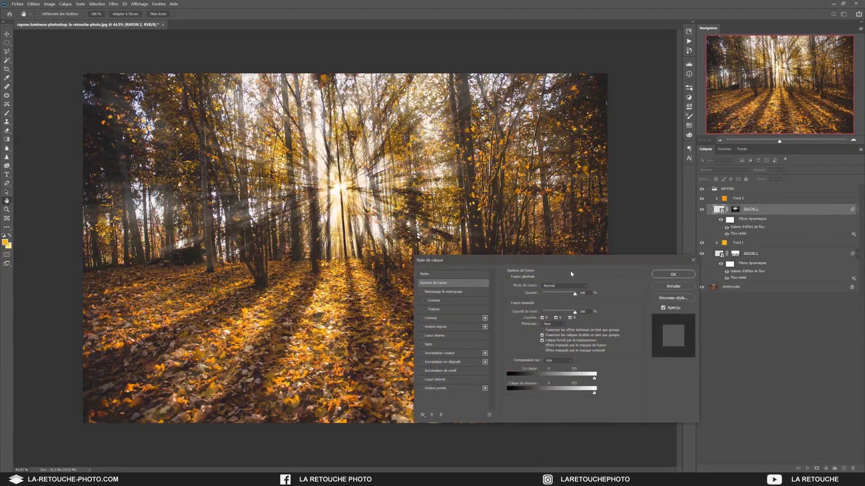
{"action": "left_click", "coordinate": [673, 274]}
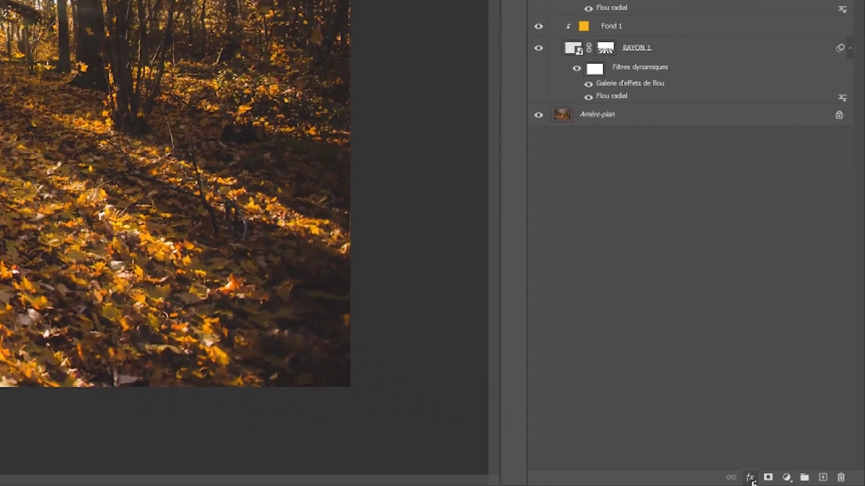
{"action": "left_click", "coordinate": [789, 471]}
{"action": "left_click", "coordinate": [745, 346]}
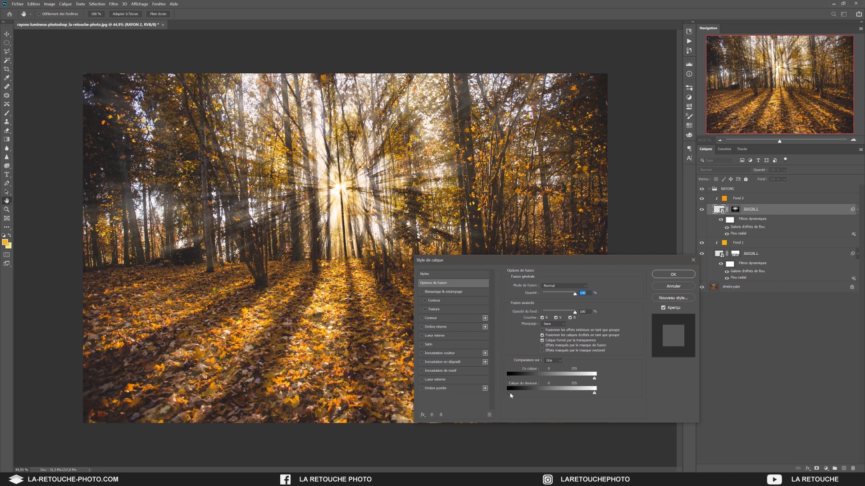
{"action": "left_click_drag", "start_coordinate": [509, 396], "coordinate": [531, 397]}
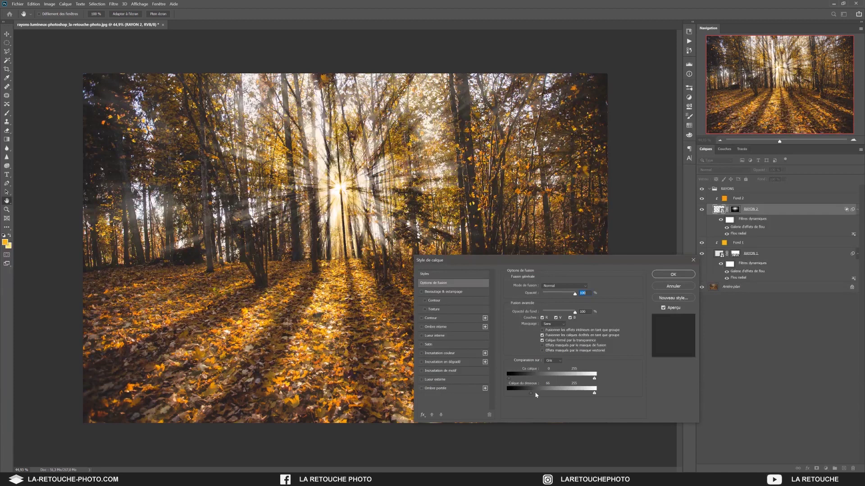
{"action": "left_click_drag", "start_coordinate": [538, 395], "coordinate": [542, 396]}
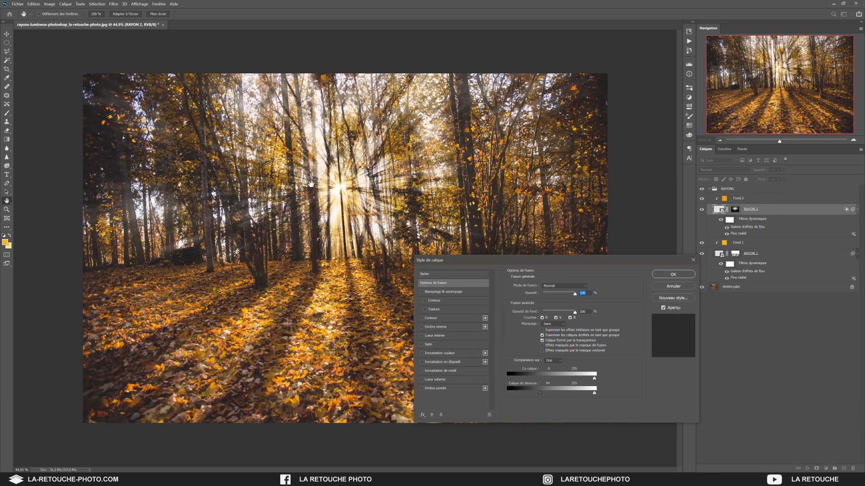
{"action": "left_click_drag", "start_coordinate": [543, 393], "coordinate": [540, 393]}
Step: Split the underlying layer's black threshold of RAYON 2 to 0 / 88 and apply the blending options
{"action": "key", "text": "alt"}
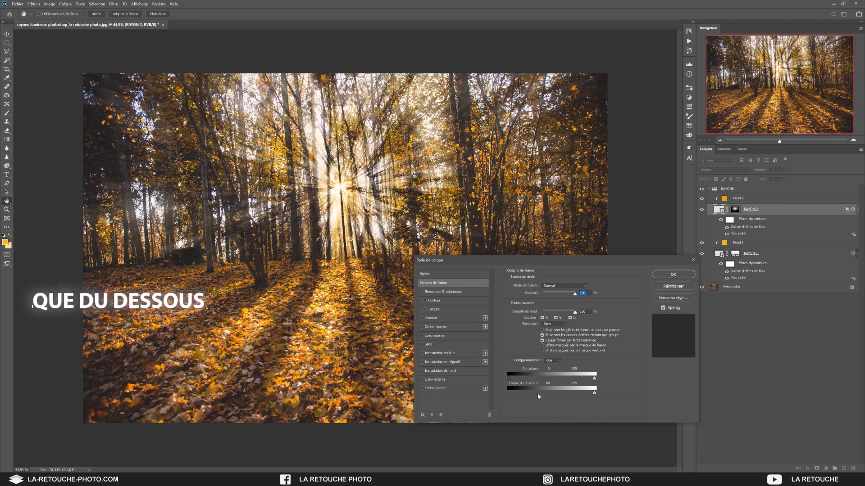
{"action": "left_click_drag", "start_coordinate": [538, 396], "coordinate": [494, 394]}
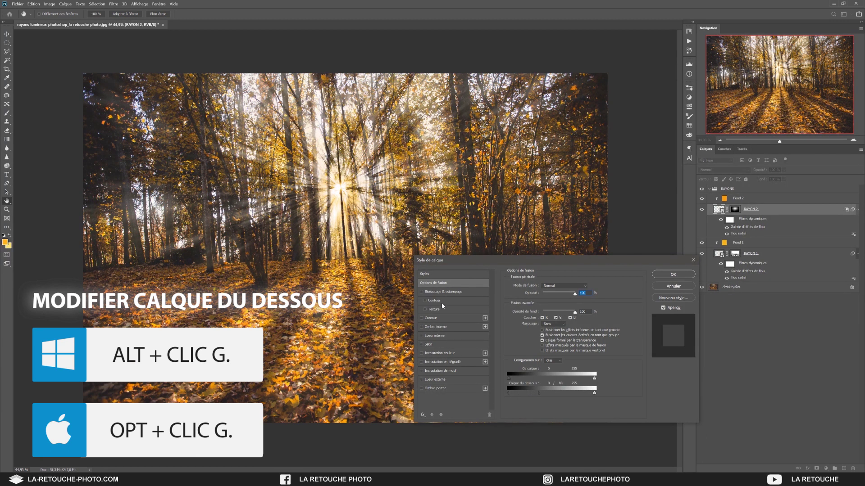
{"action": "left_click", "coordinate": [664, 276]}
{"action": "key", "text": "g"}
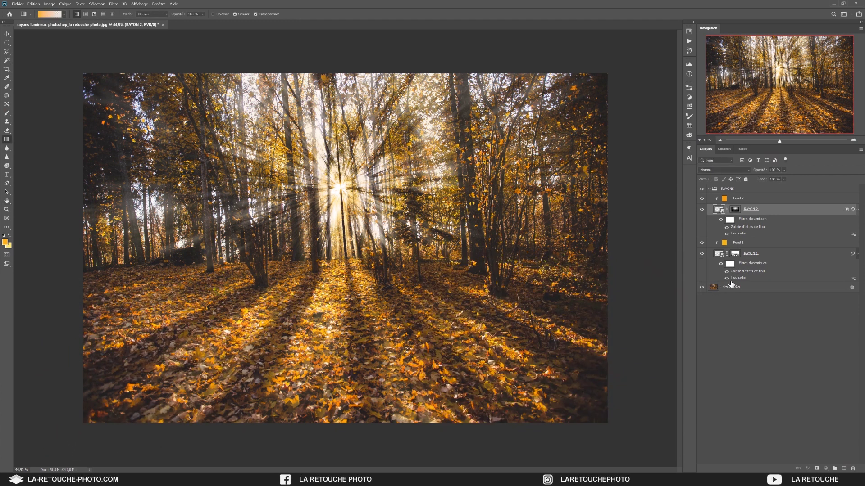
Step: In the RAYON 1 layer's blending options, set the underlying layer's black threshold to a split of 0 / 128
{"action": "left_click", "coordinate": [816, 257]}
{"action": "double_click", "coordinate": [817, 258]}
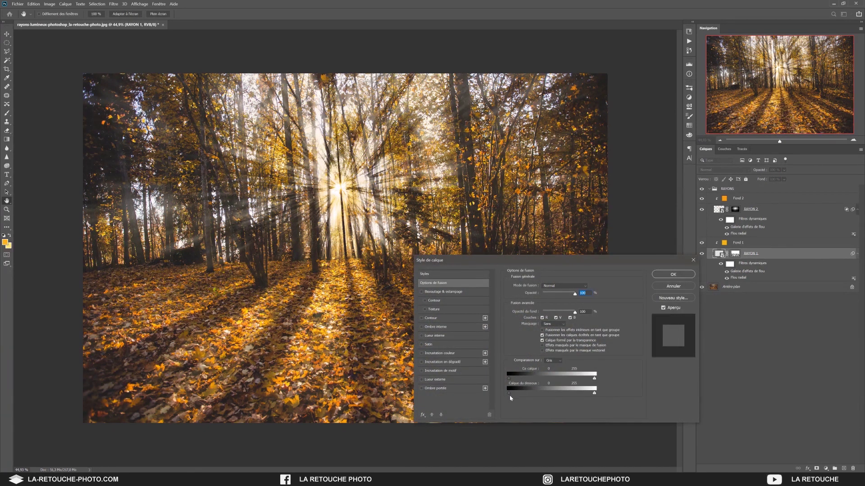
{"action": "left_click_drag", "start_coordinate": [509, 394], "coordinate": [552, 396]}
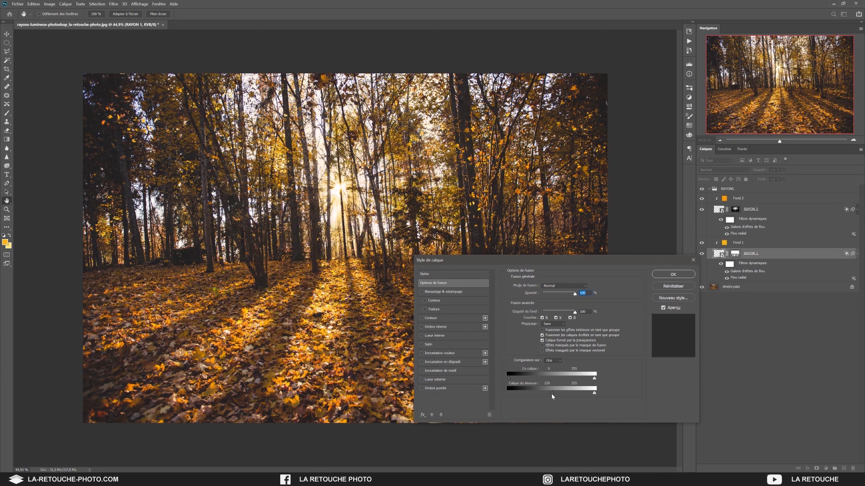
{"action": "left_click_drag", "start_coordinate": [530, 397], "coordinate": [452, 394]}
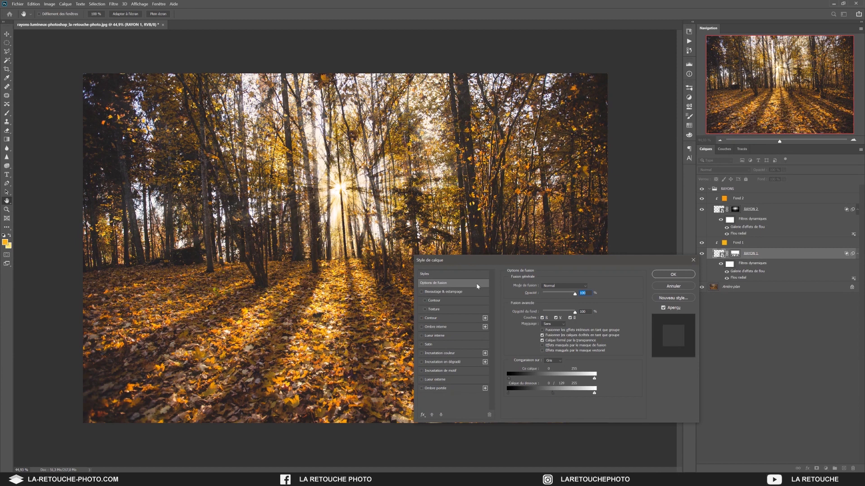
{"action": "left_click", "coordinate": [668, 274]}
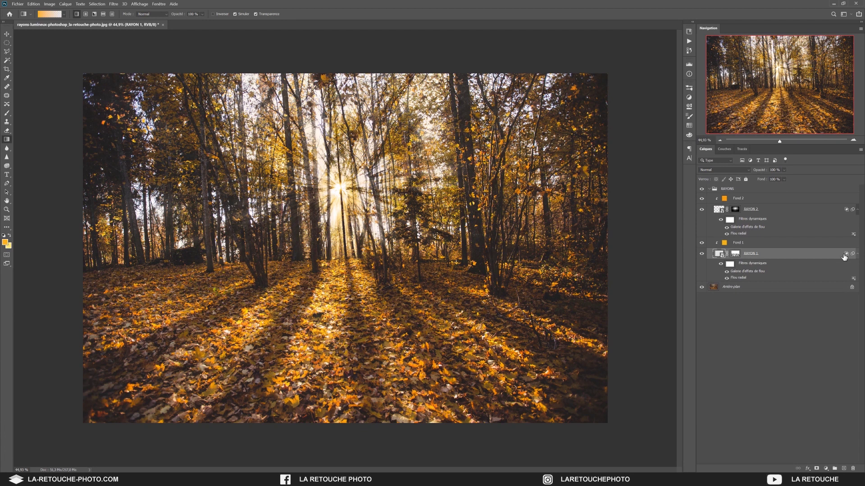
Step: Compare the photo before and after the two blending option changes through the history, ending on the latest state
{"action": "left_click", "coordinate": [688, 51]}
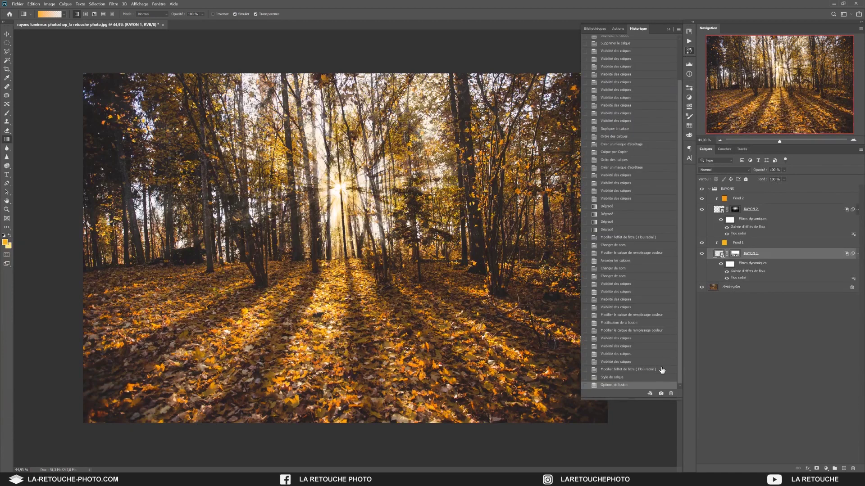
{"action": "left_click", "coordinate": [616, 372]}
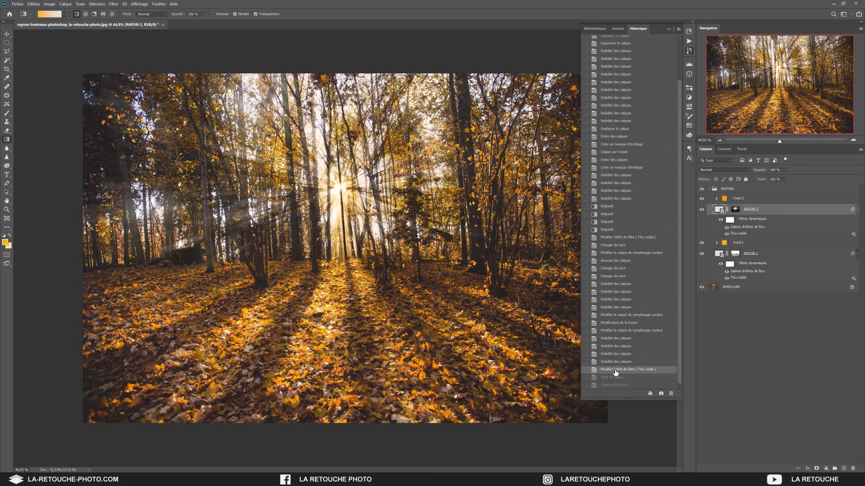
{"action": "left_click", "coordinate": [616, 385]}
{"action": "left_click", "coordinate": [708, 189]}
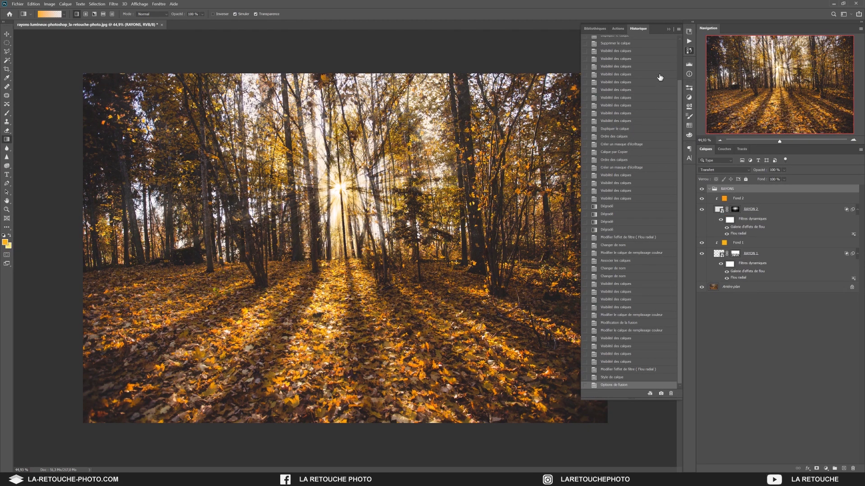
{"action": "left_click", "coordinate": [668, 30]}
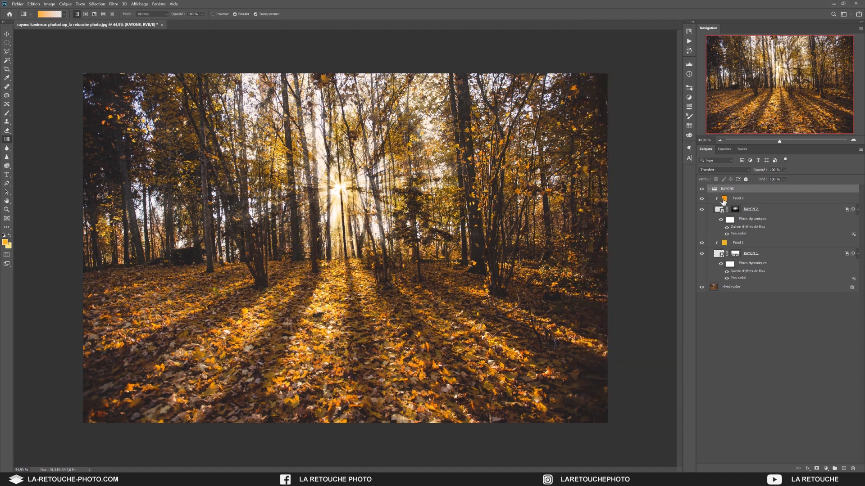
Step: Collapse the RAYONS group and compare the photo with and without its light rays
{"action": "left_click", "coordinate": [709, 189]}
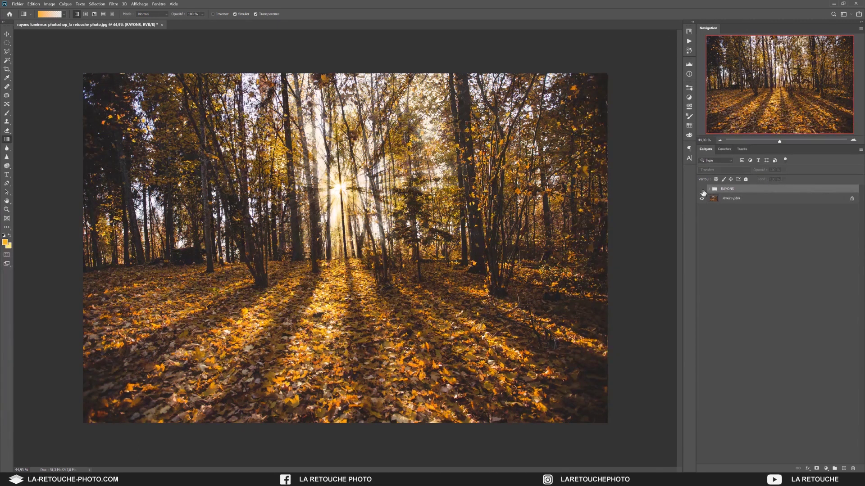
{"action": "left_click", "coordinate": [702, 190]}
{"action": "left_click", "coordinate": [702, 190]}
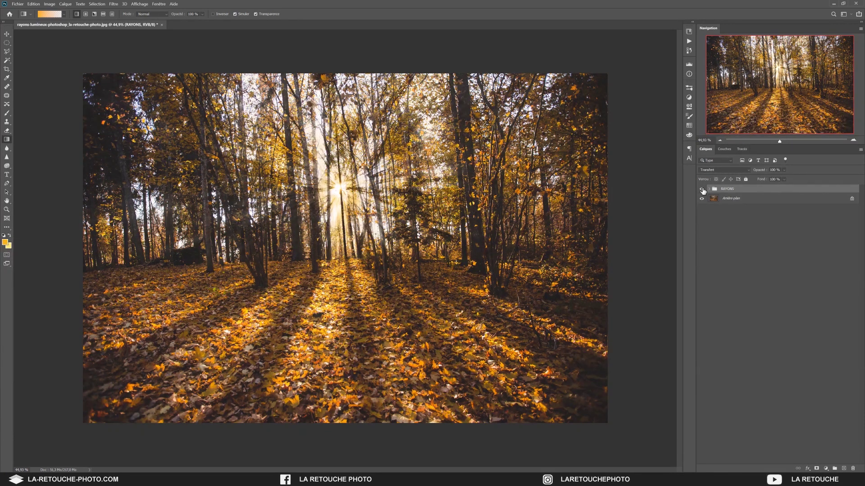
Step: Expand the RAYONS group to show its layers and leave the group selected
{"action": "left_click", "coordinate": [708, 188]}
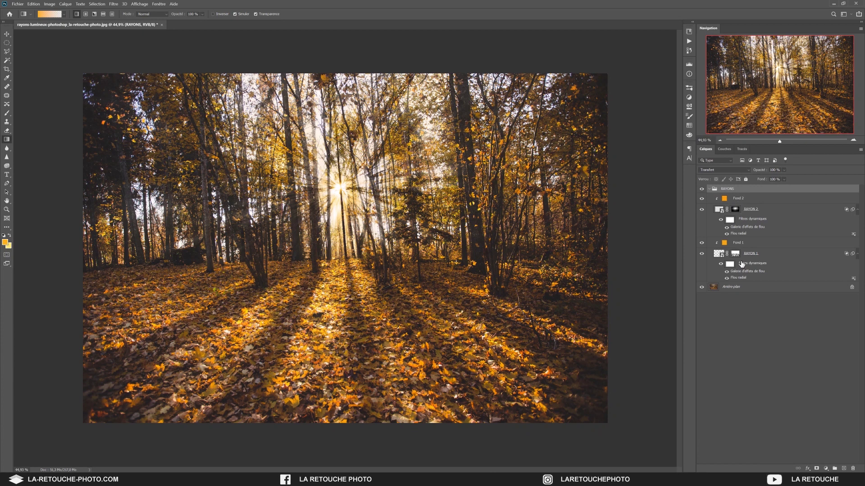
{"action": "left_click", "coordinate": [749, 289]}
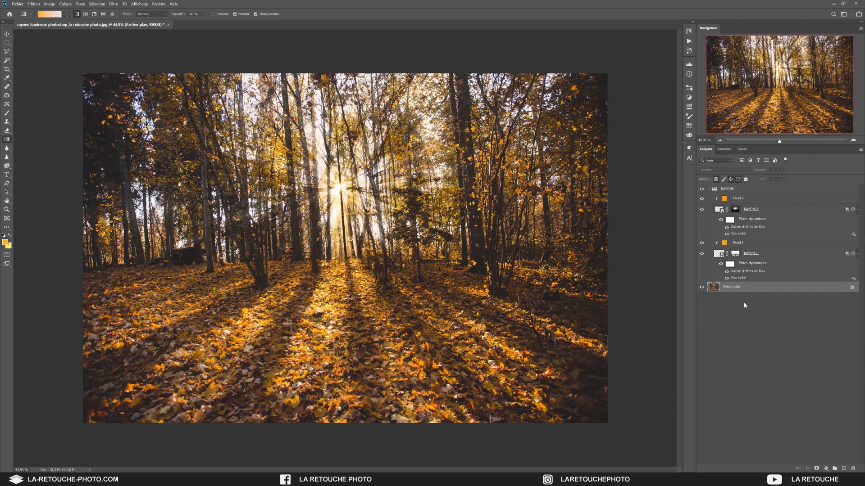
{"action": "left_click", "coordinate": [743, 191]}
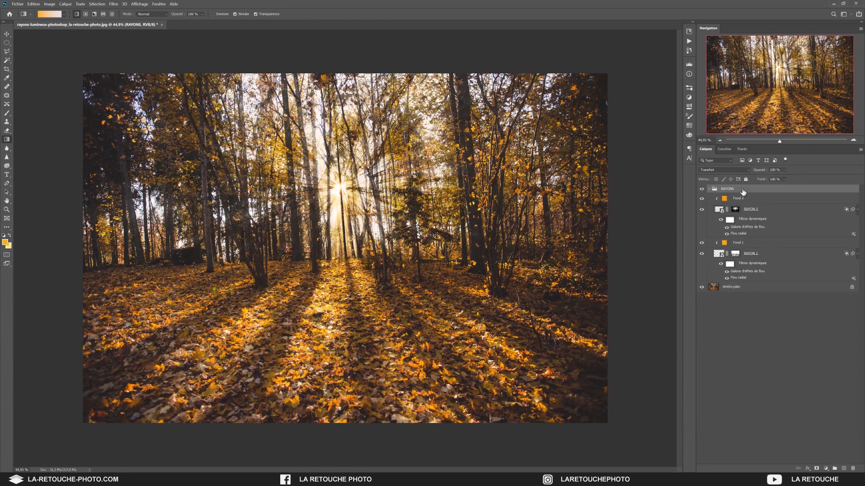